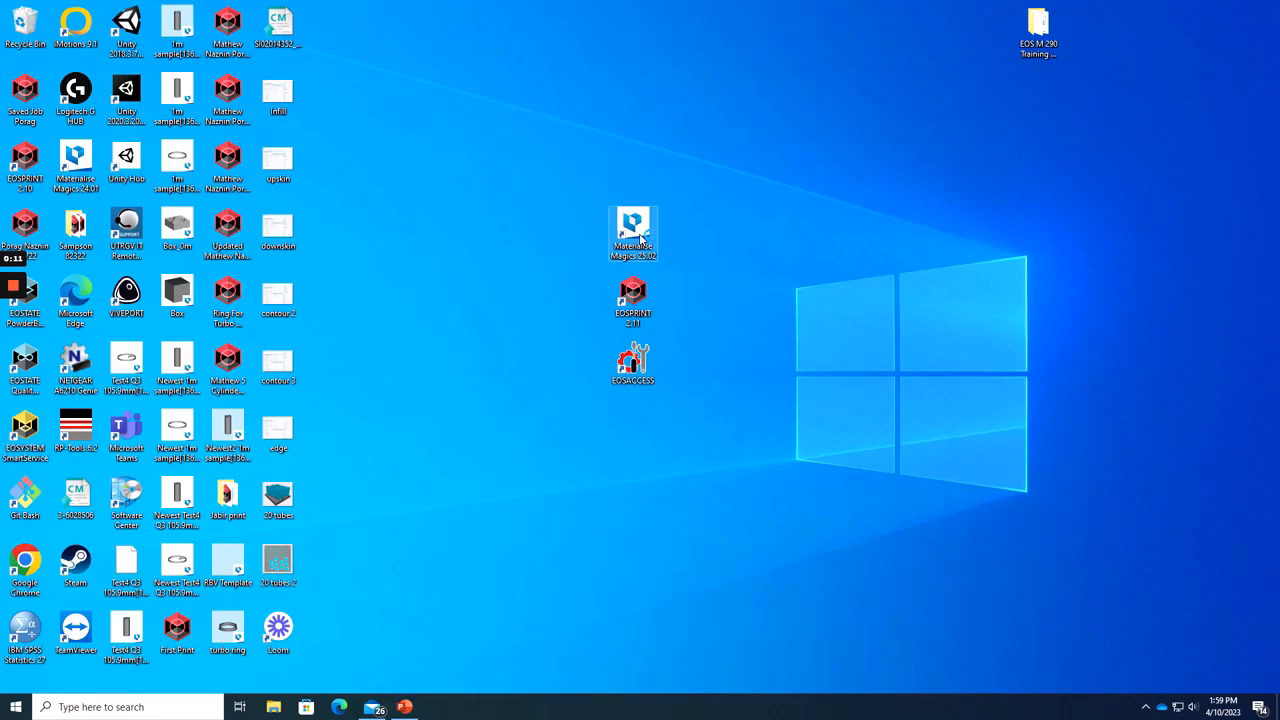
- Launch Materialise Magics 25.02 and create a new scene with the machine _M290 IN718 625 HX 400W 40µm - Copy
double_click(633, 230)
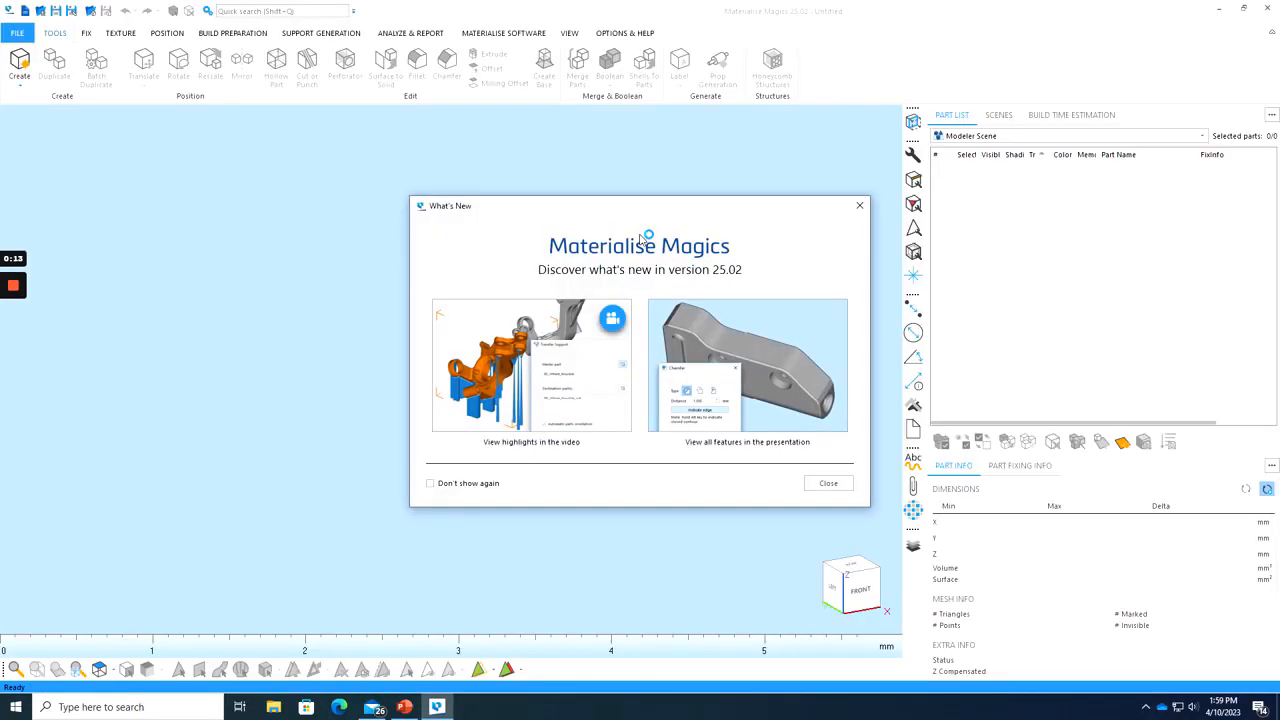
click(826, 486)
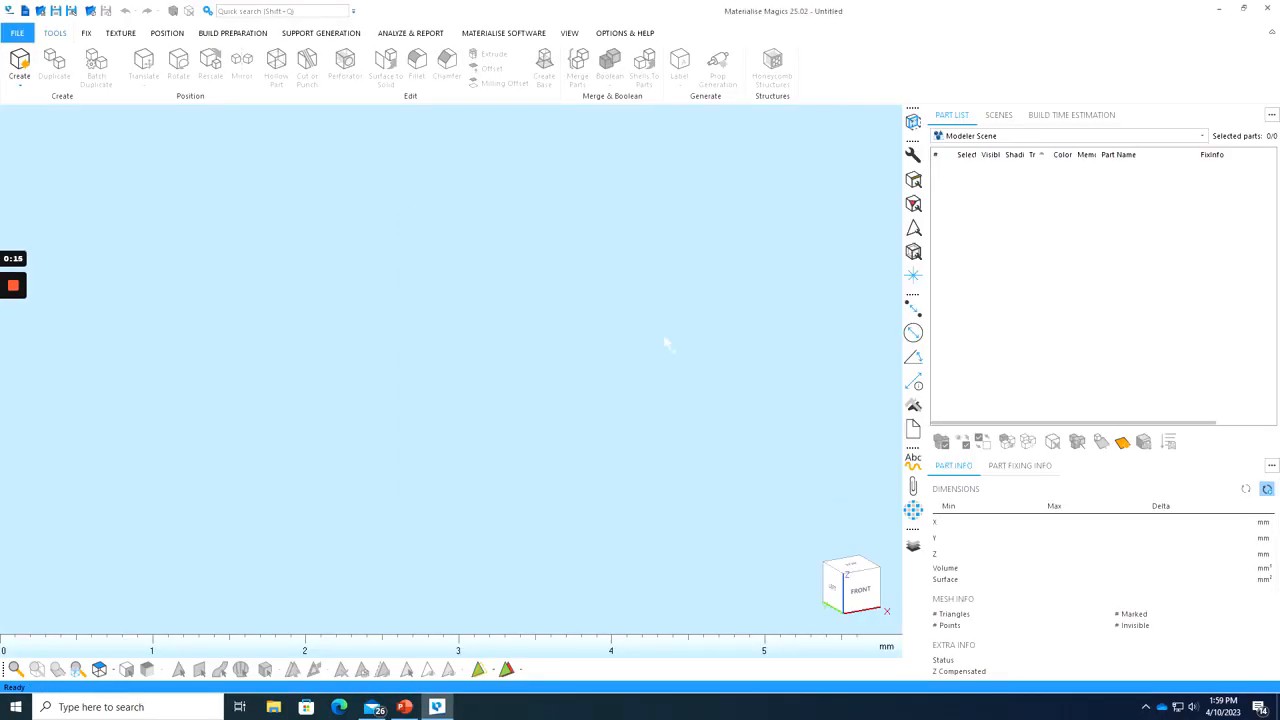
click(250, 35)
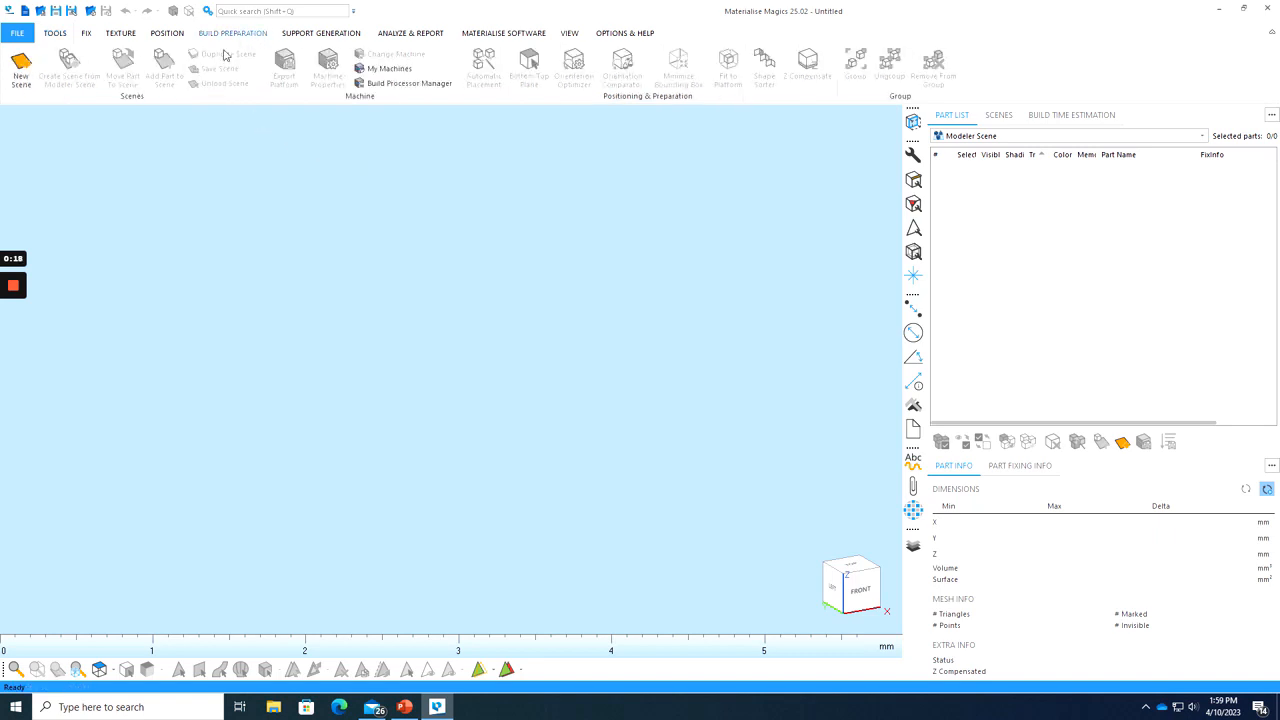
click(19, 78)
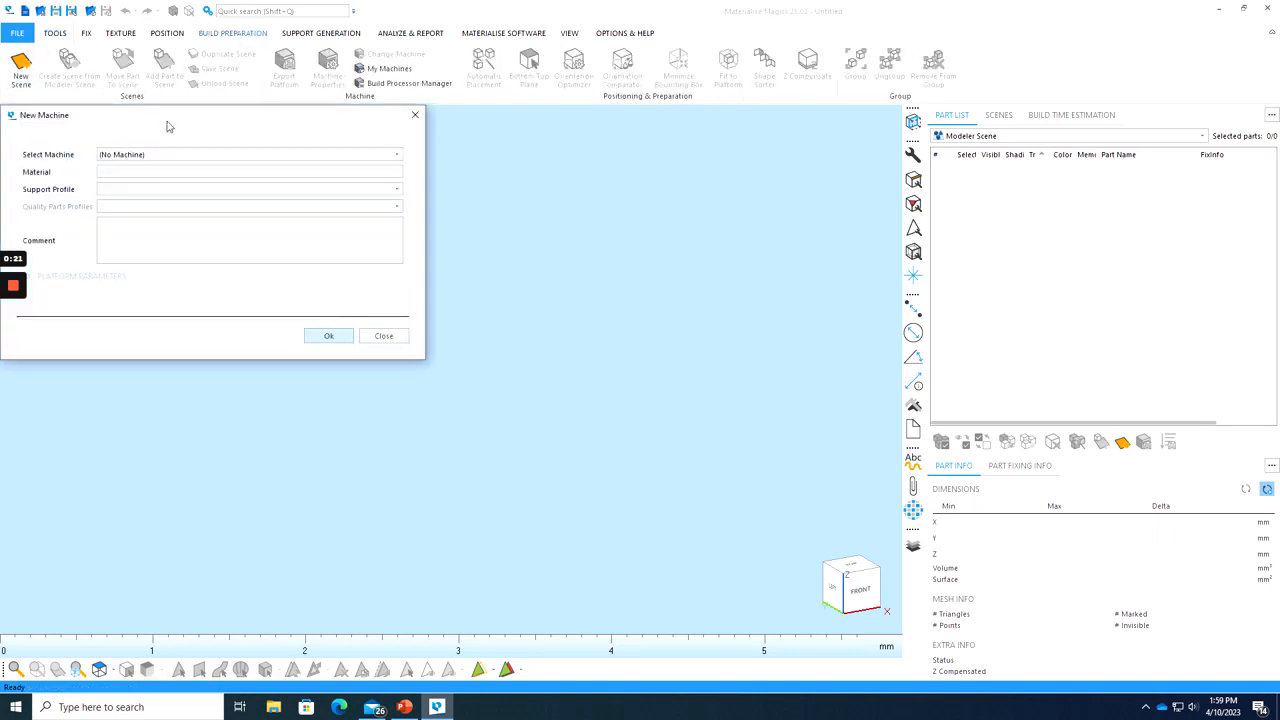
click(209, 156)
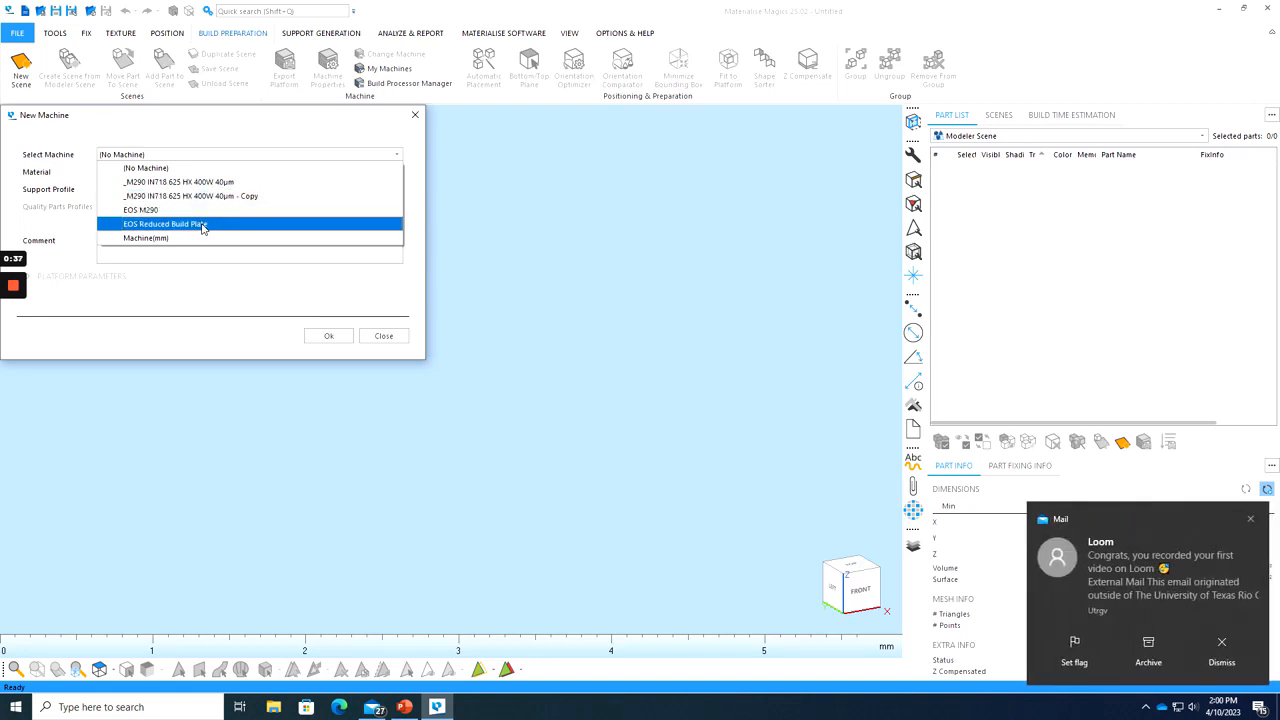
click(222, 196)
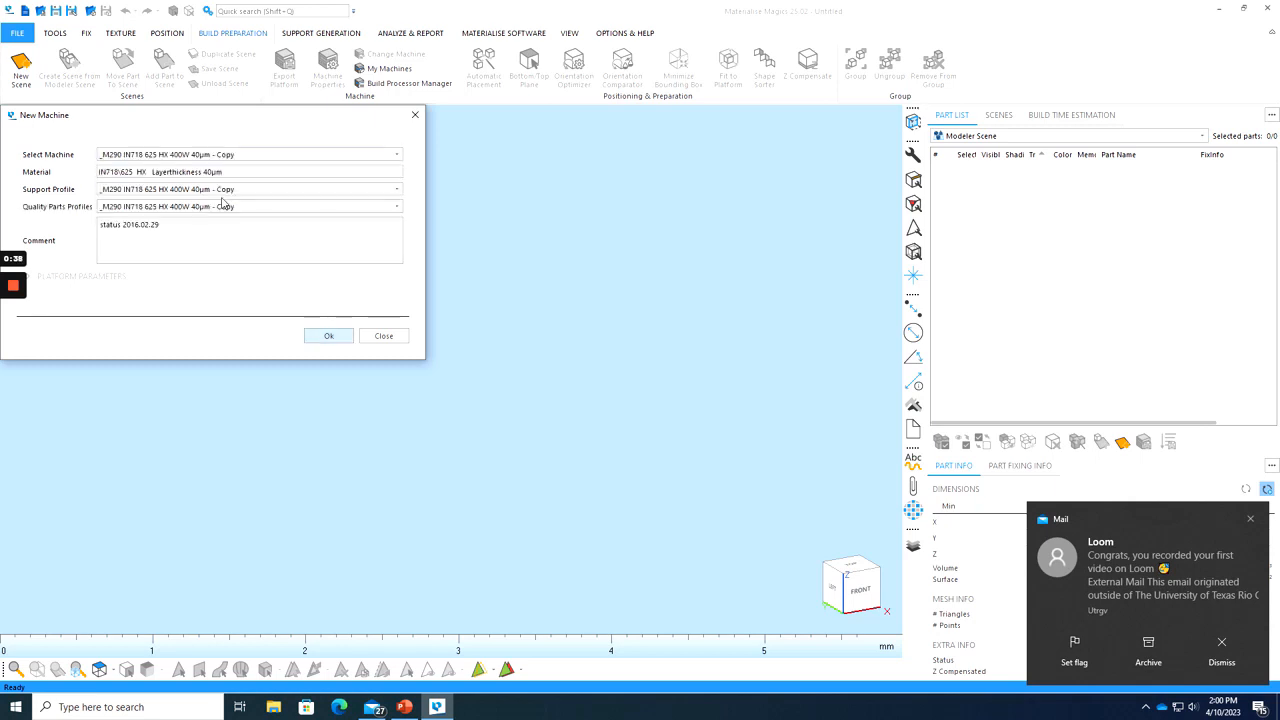
click(328, 336)
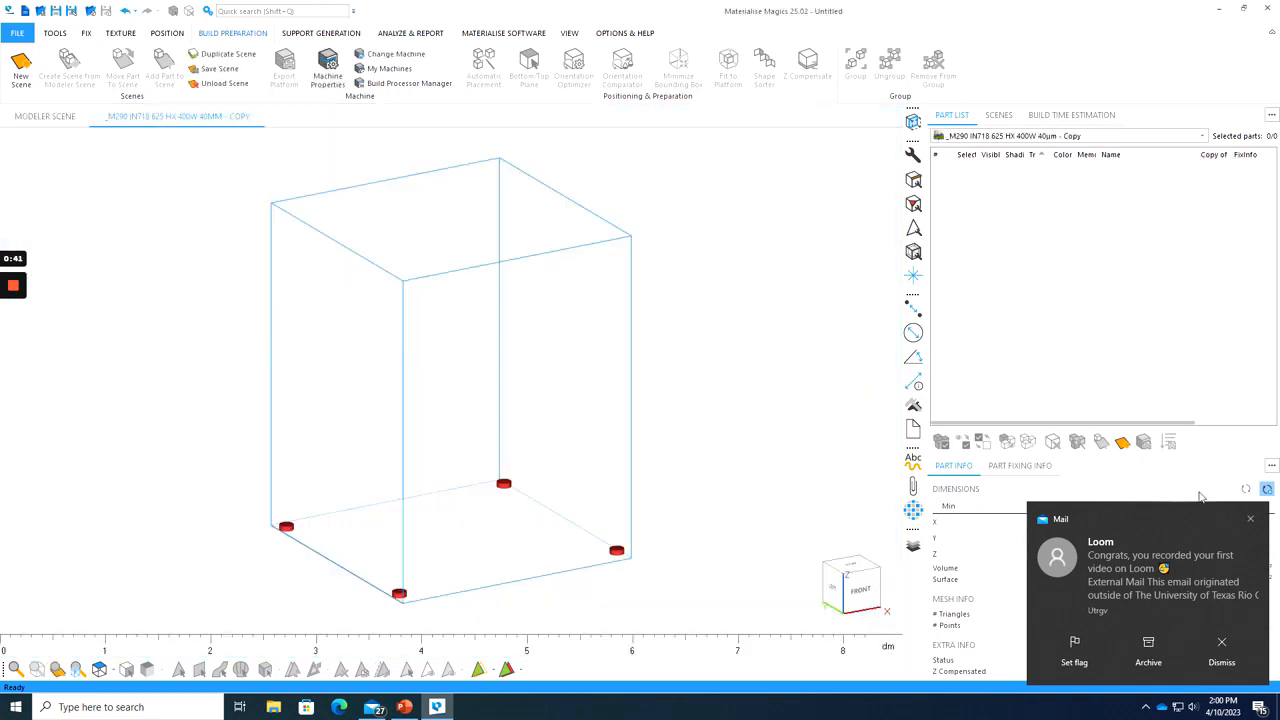
- Examine the empty build volume and the red cylinders at the corners of its base from several angles
scroll(503, 397, down, 2)
right_drag(503, 397, 461, 462)
scroll(492, 452, up, 2)
scroll(482, 432, up, 2)
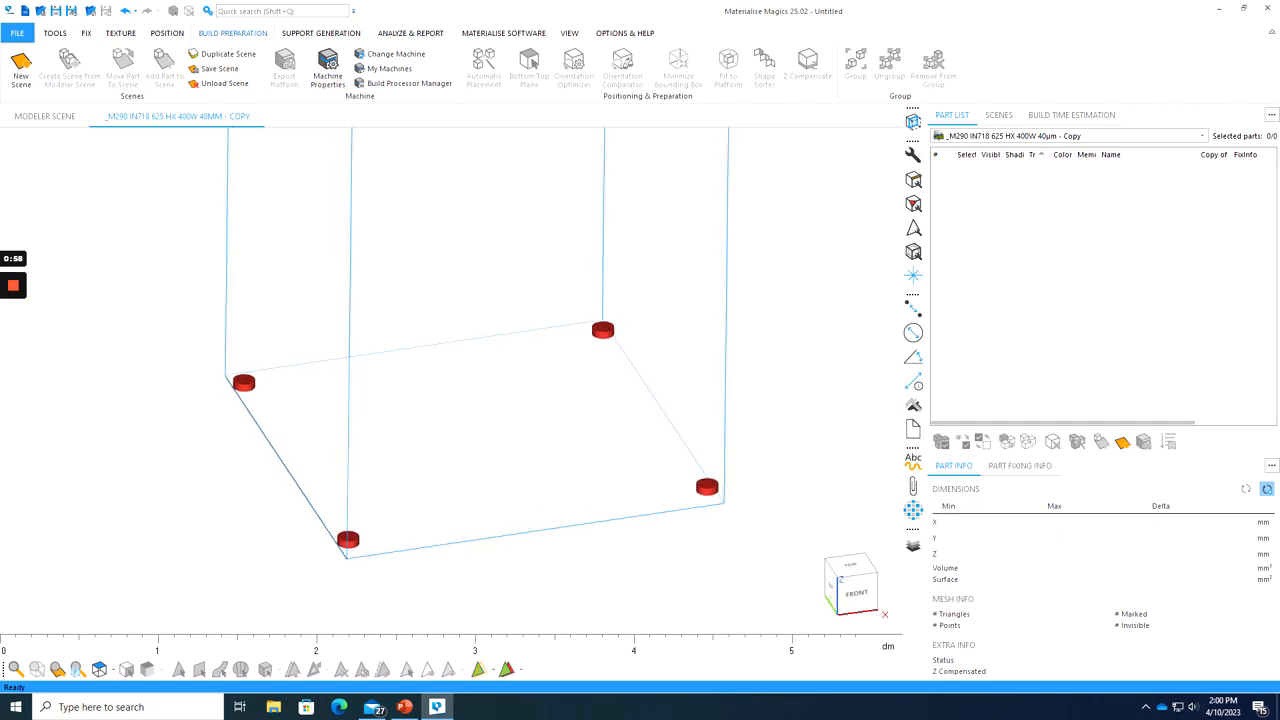
right_drag(606, 331, 608, 308)
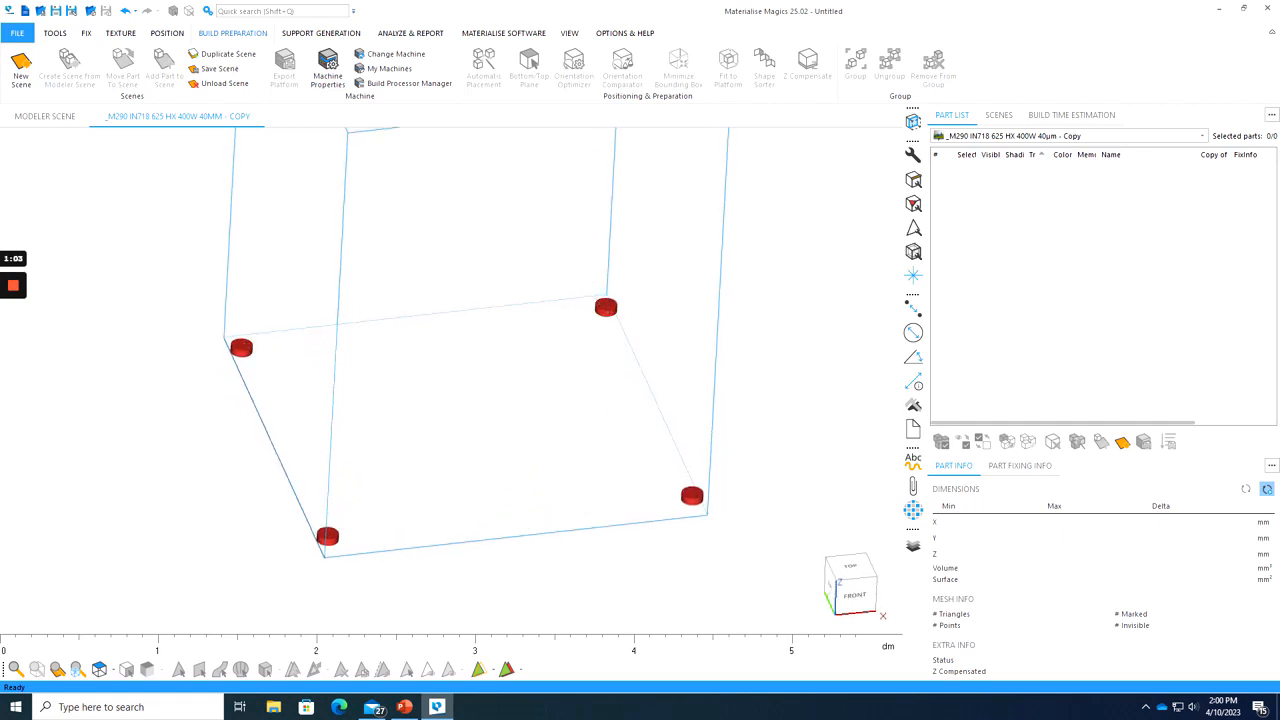
right_drag(645, 461, 654, 448)
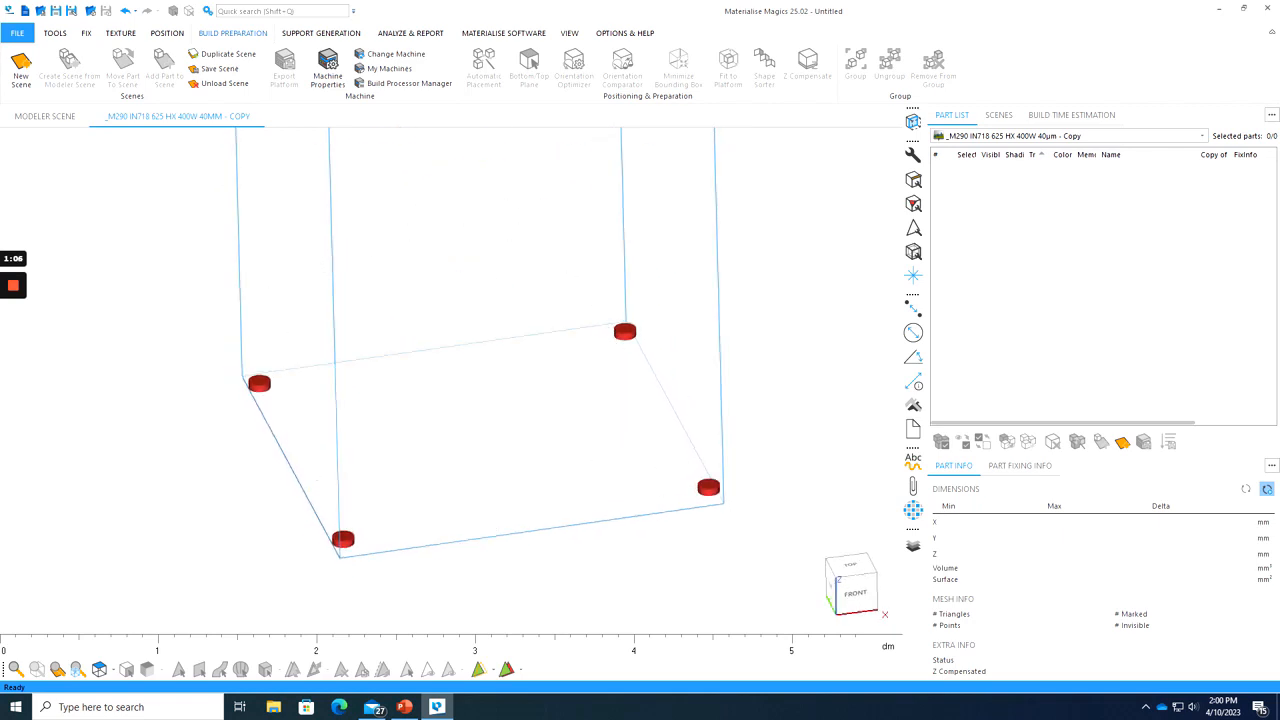
- Start importing a part and browse to the USB Drive (H:) for the part file
click(17, 33)
click(55, 103)
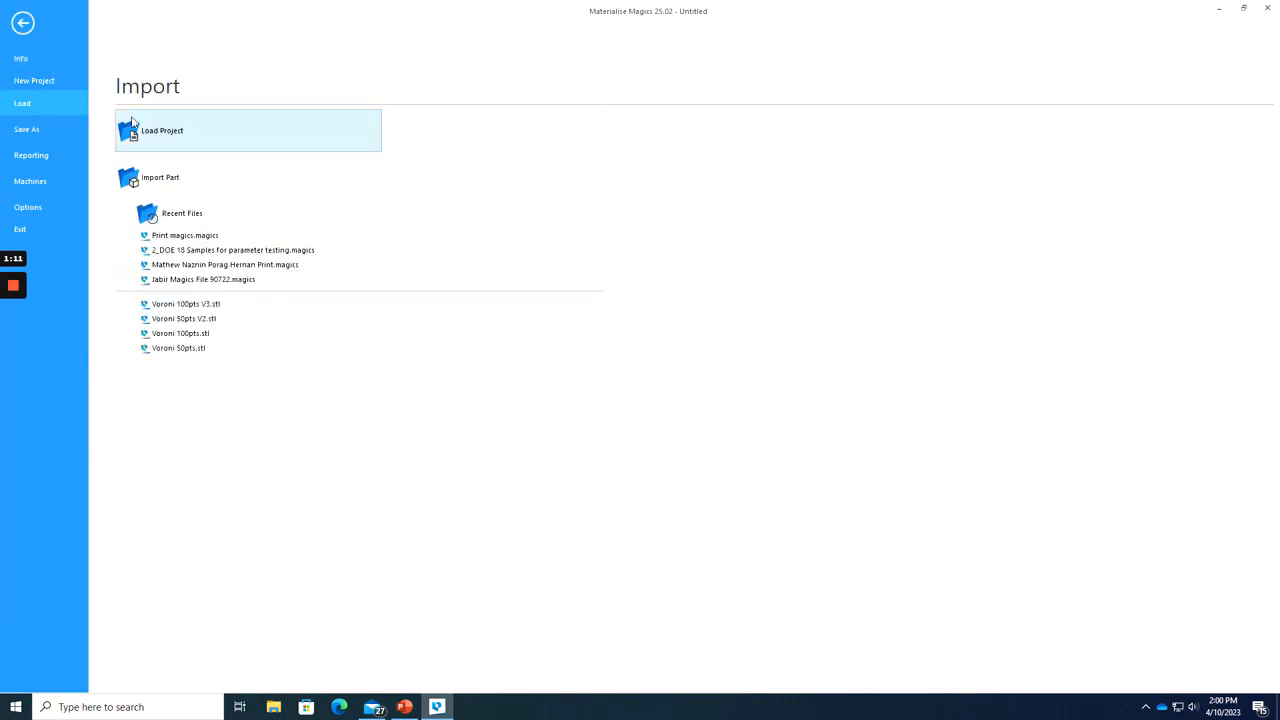
click(197, 177)
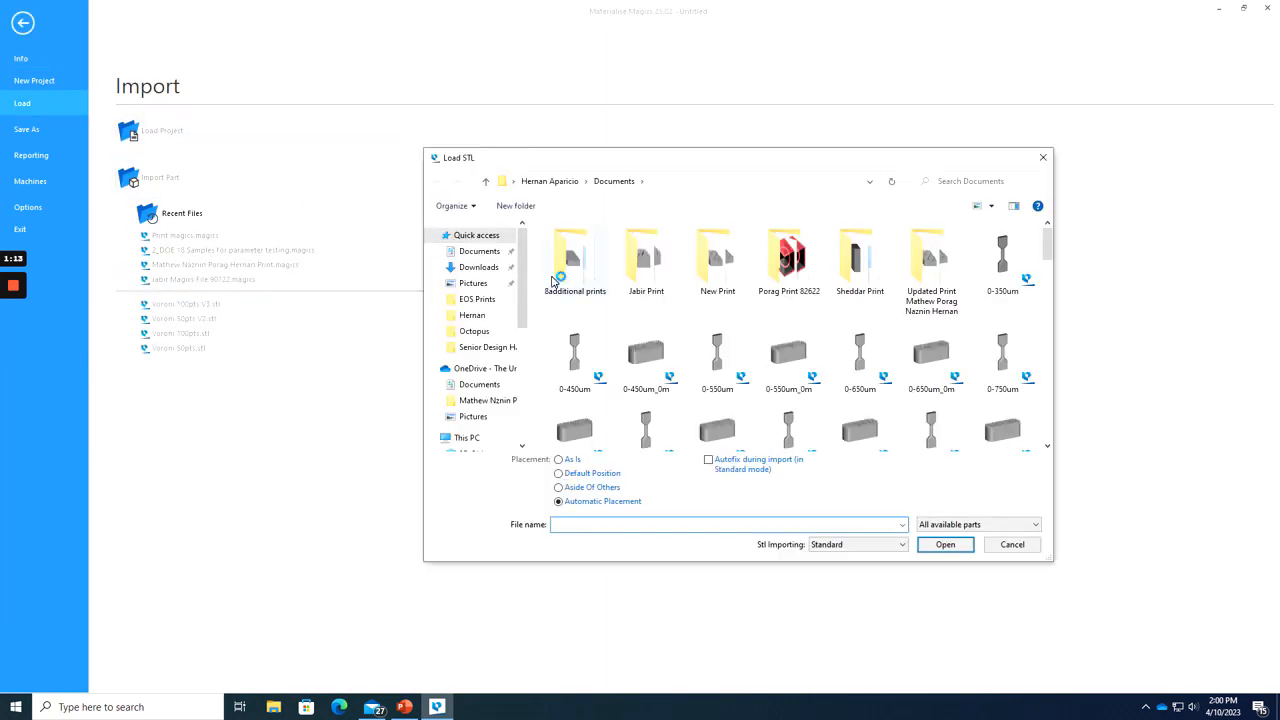
scroll(706, 321, down, 10)
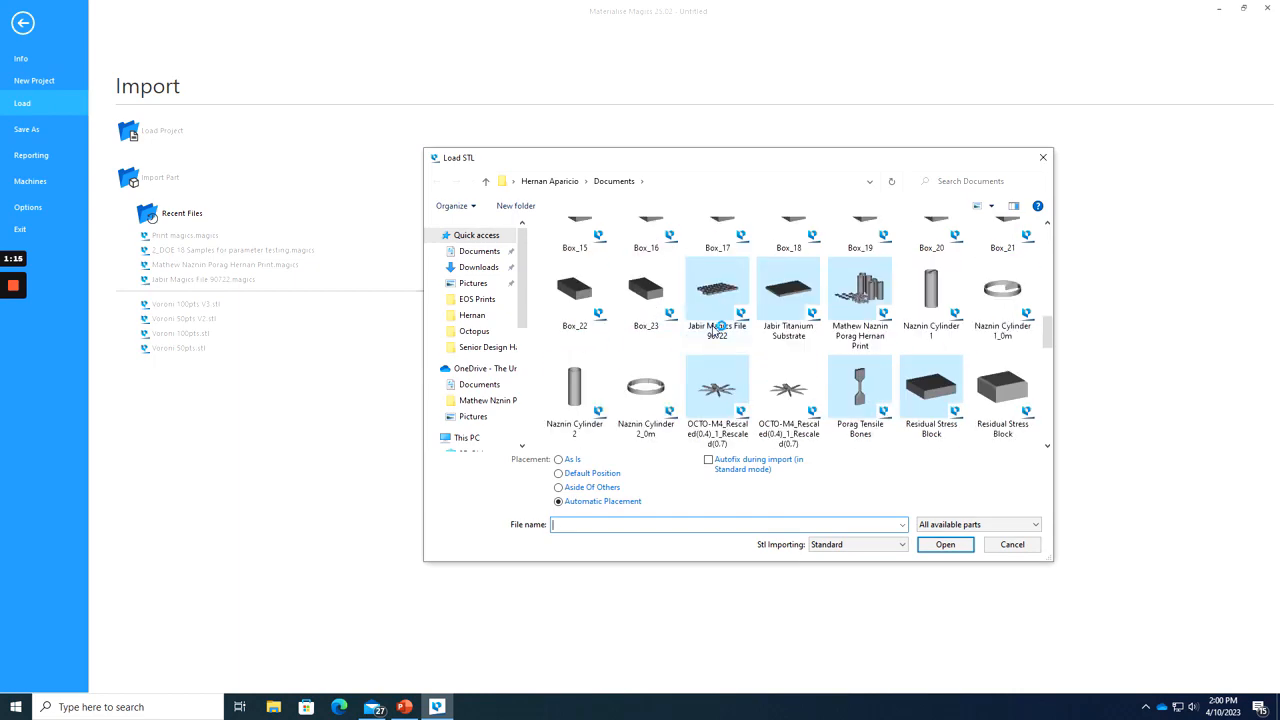
scroll(717, 327, down, 3)
scroll(700, 310, up, 8)
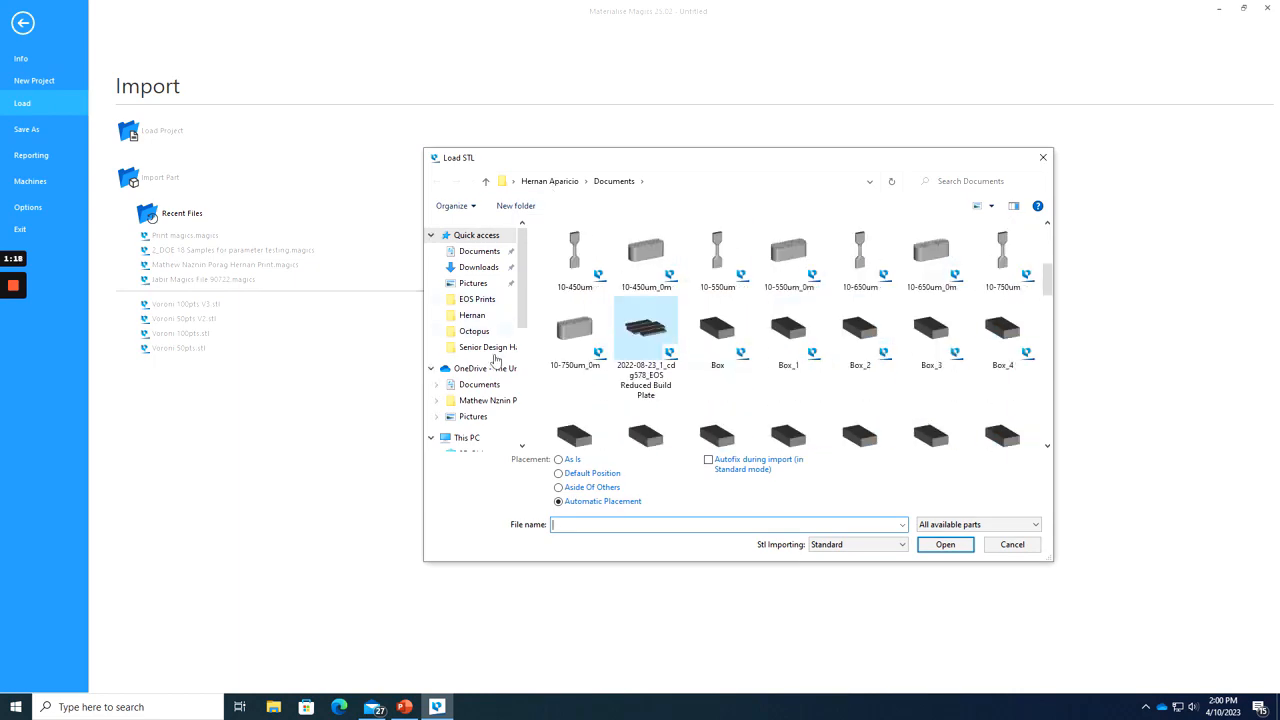
scroll(490, 360, down, 5)
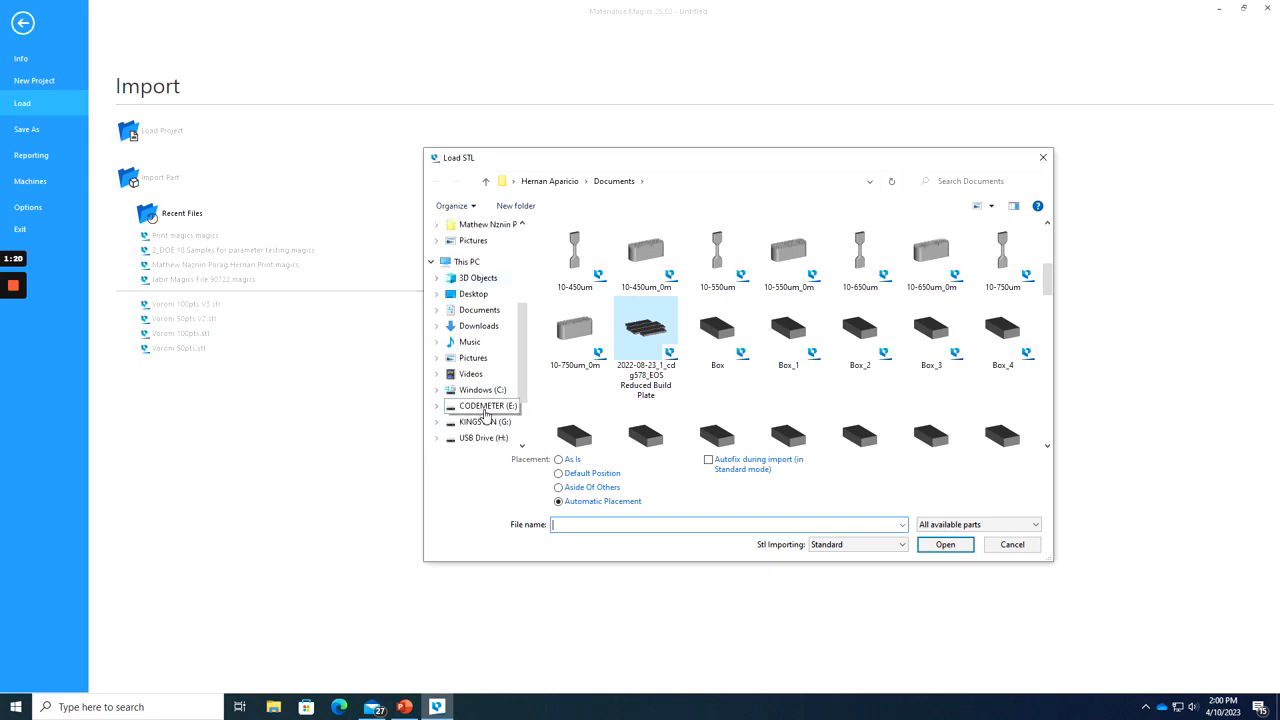
click(484, 422)
click(484, 438)
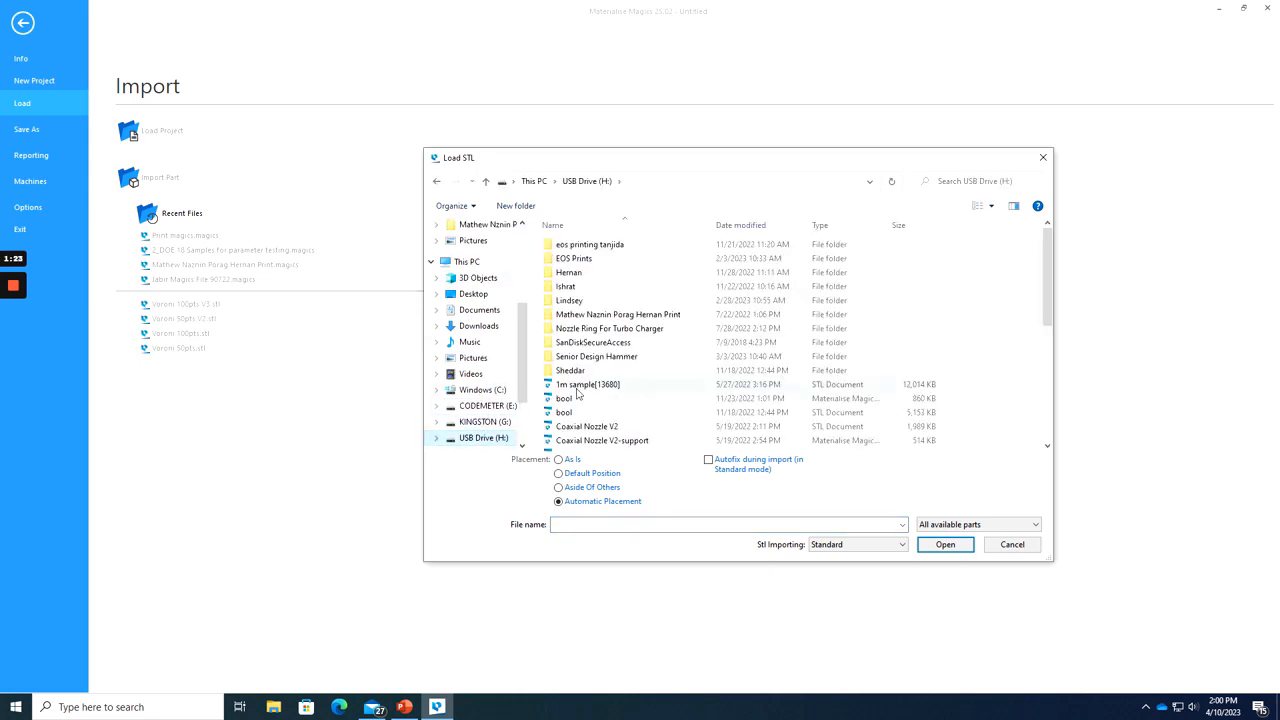
- Import S48_TT1214_TA60_872_051115 from the Nozzle Ring For Turbo Charger folder with automatic placement, keeping its original orientation
scroll(611, 405, down, 3)
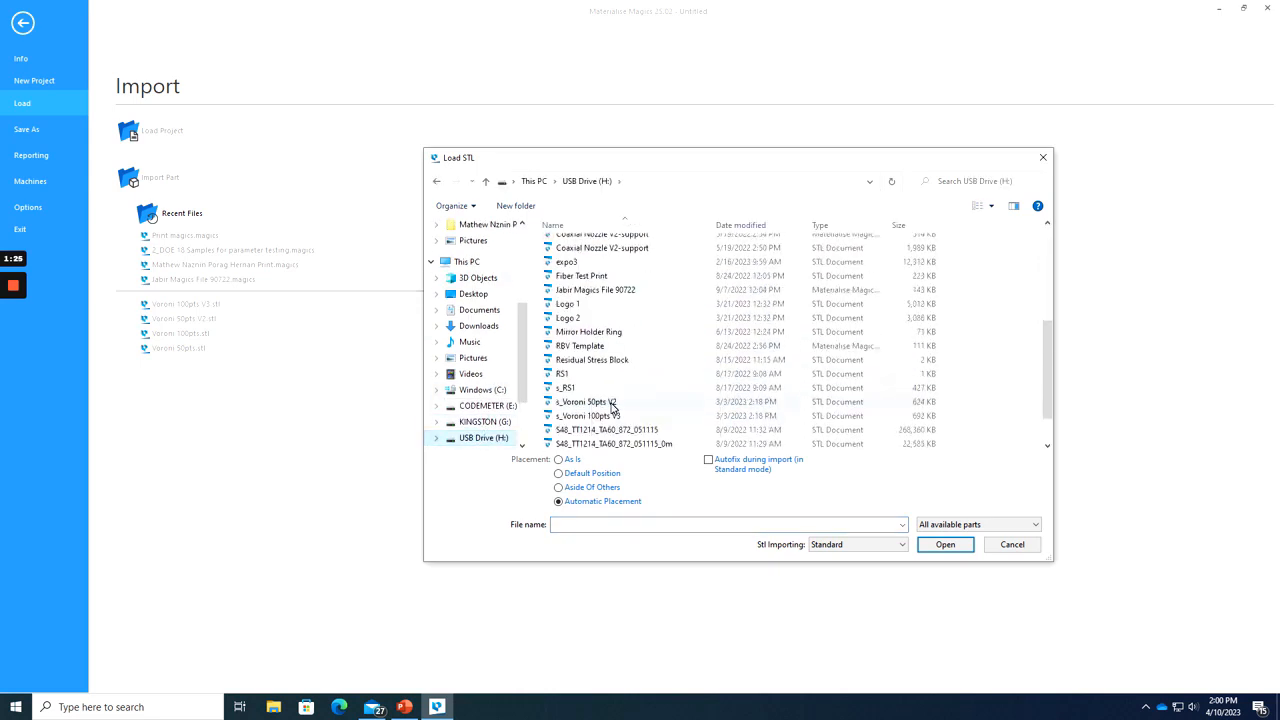
scroll(610, 405, down, 1)
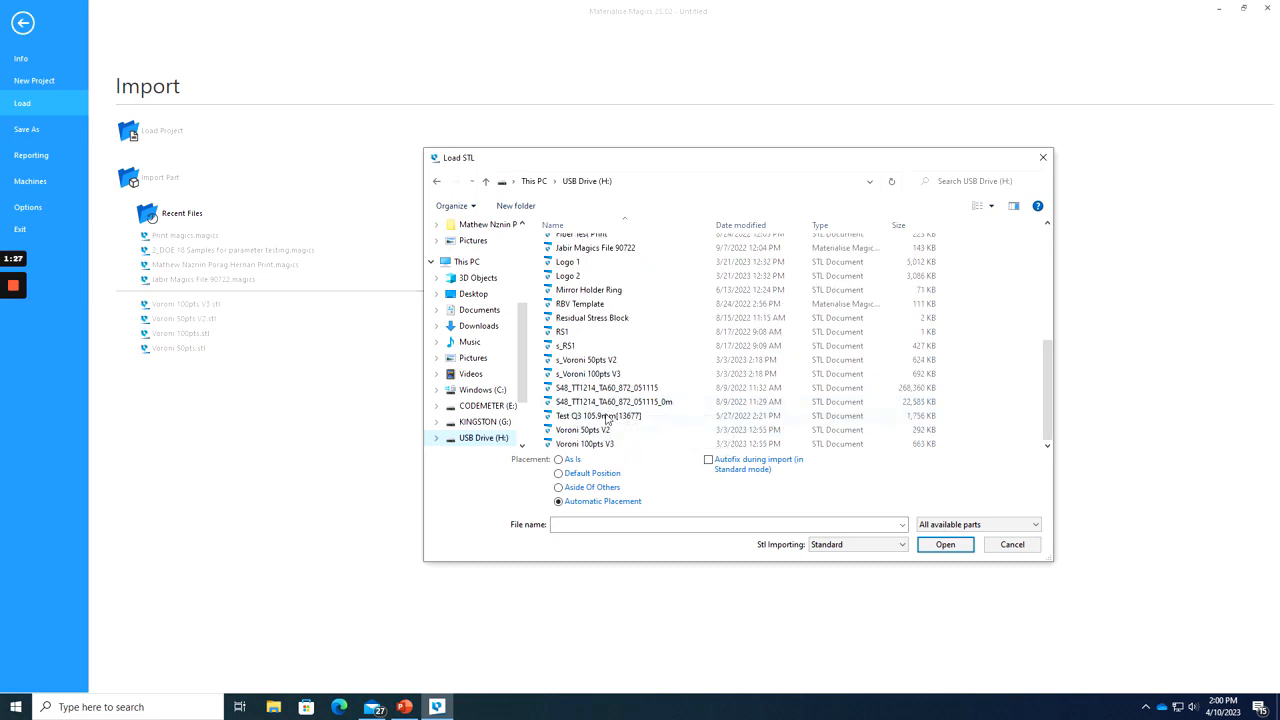
scroll(605, 425, up, 4)
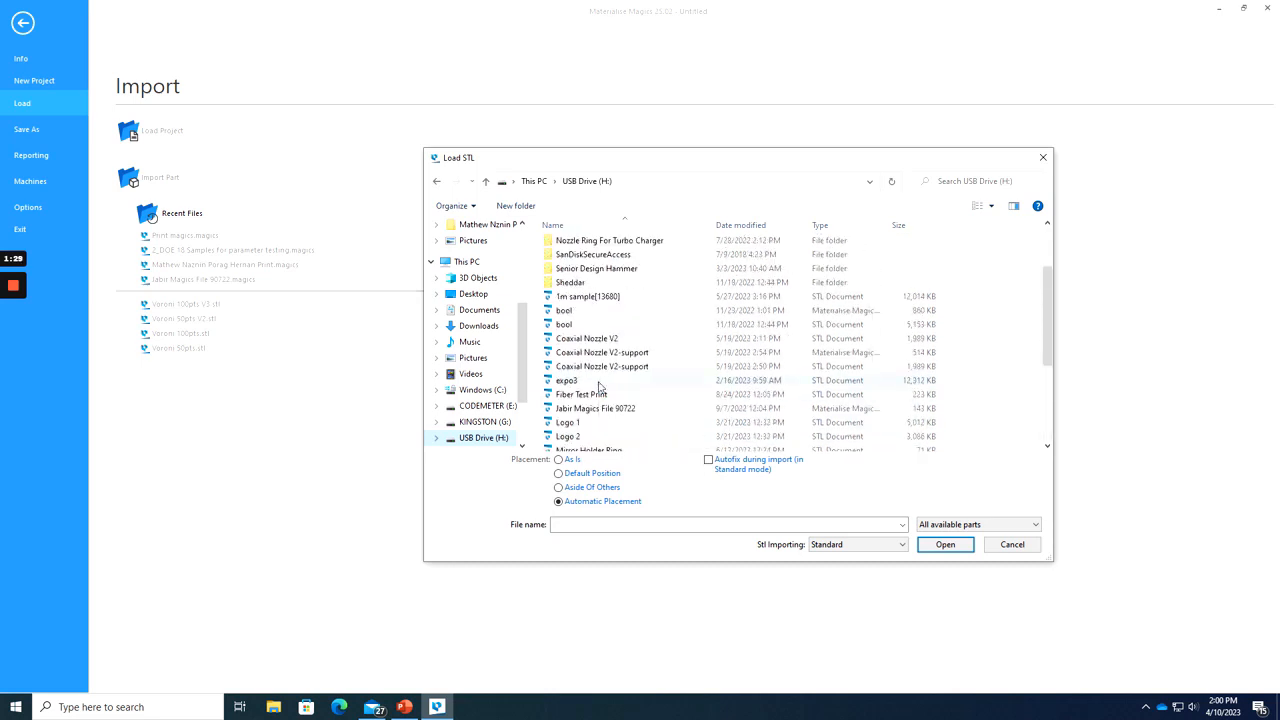
scroll(607, 350, up, 2)
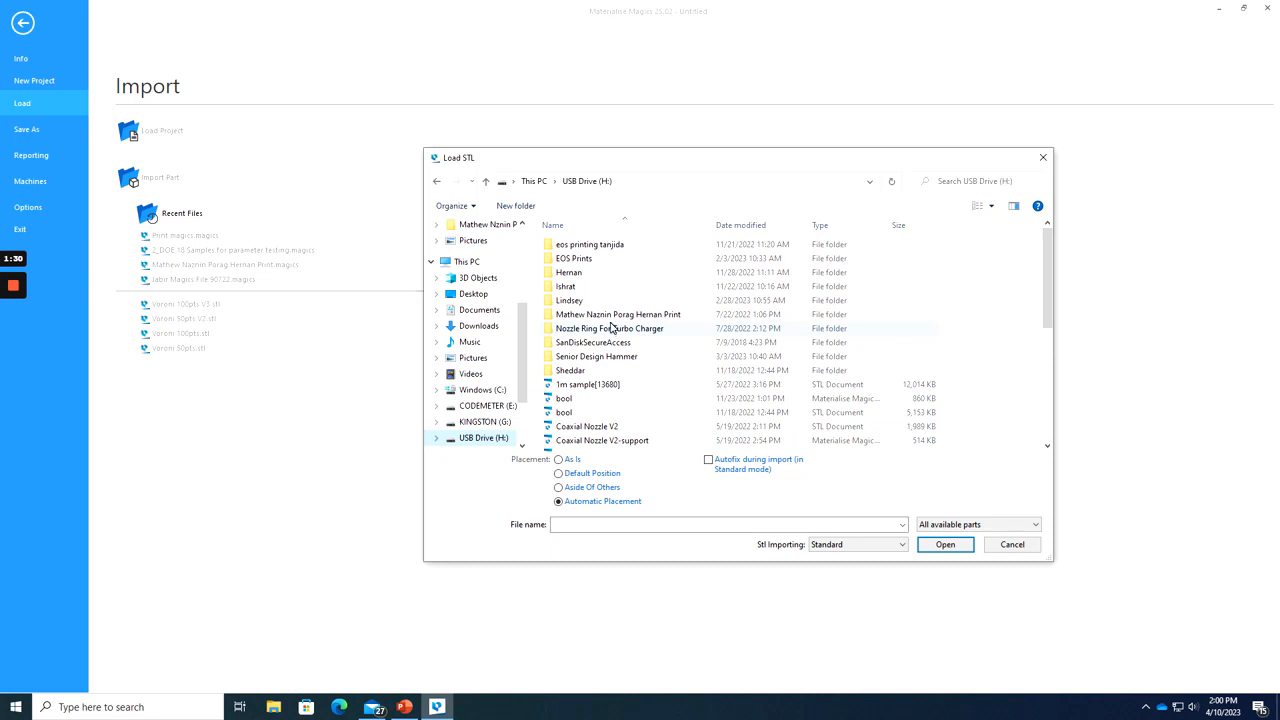
double_click(612, 328)
click(638, 246)
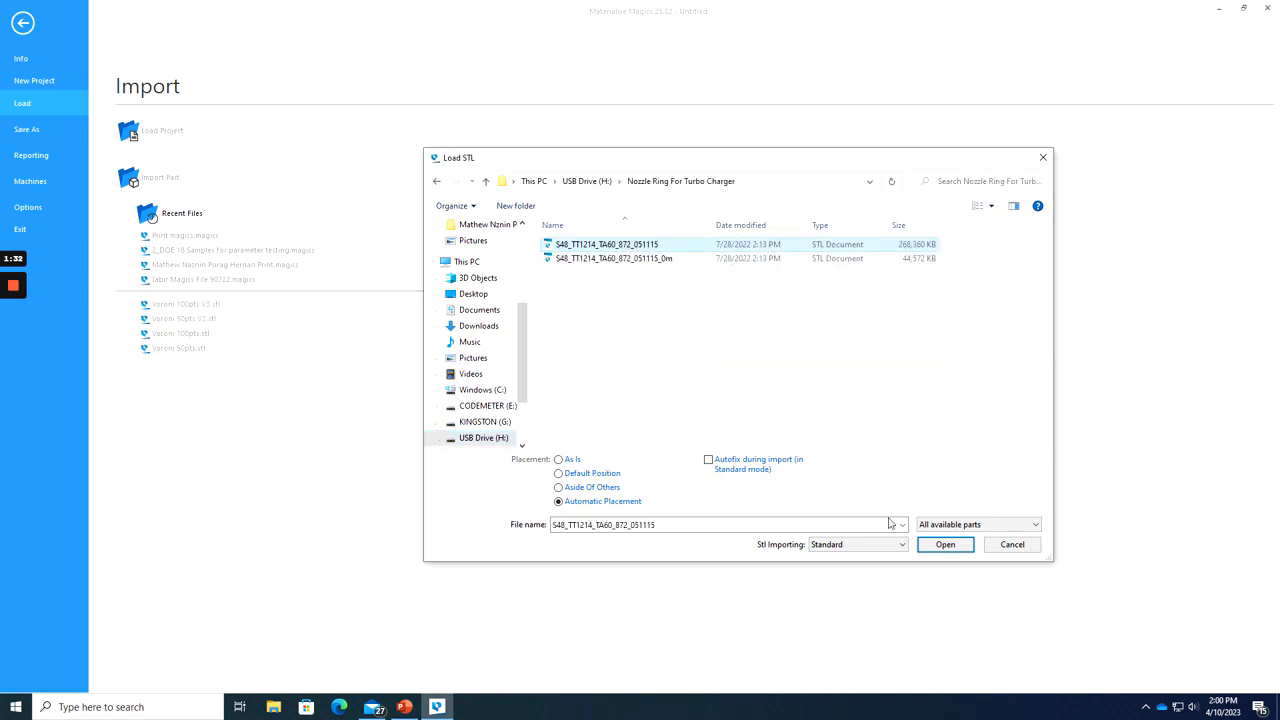
click(933, 544)
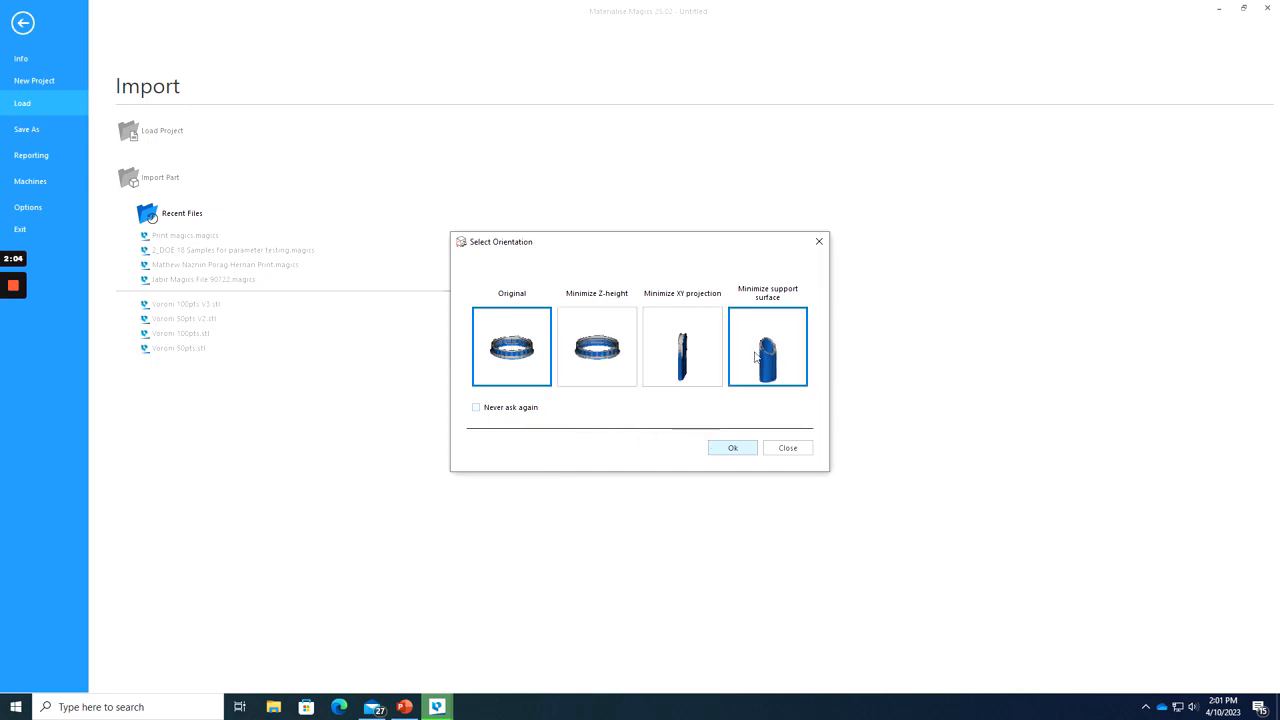
click(733, 448)
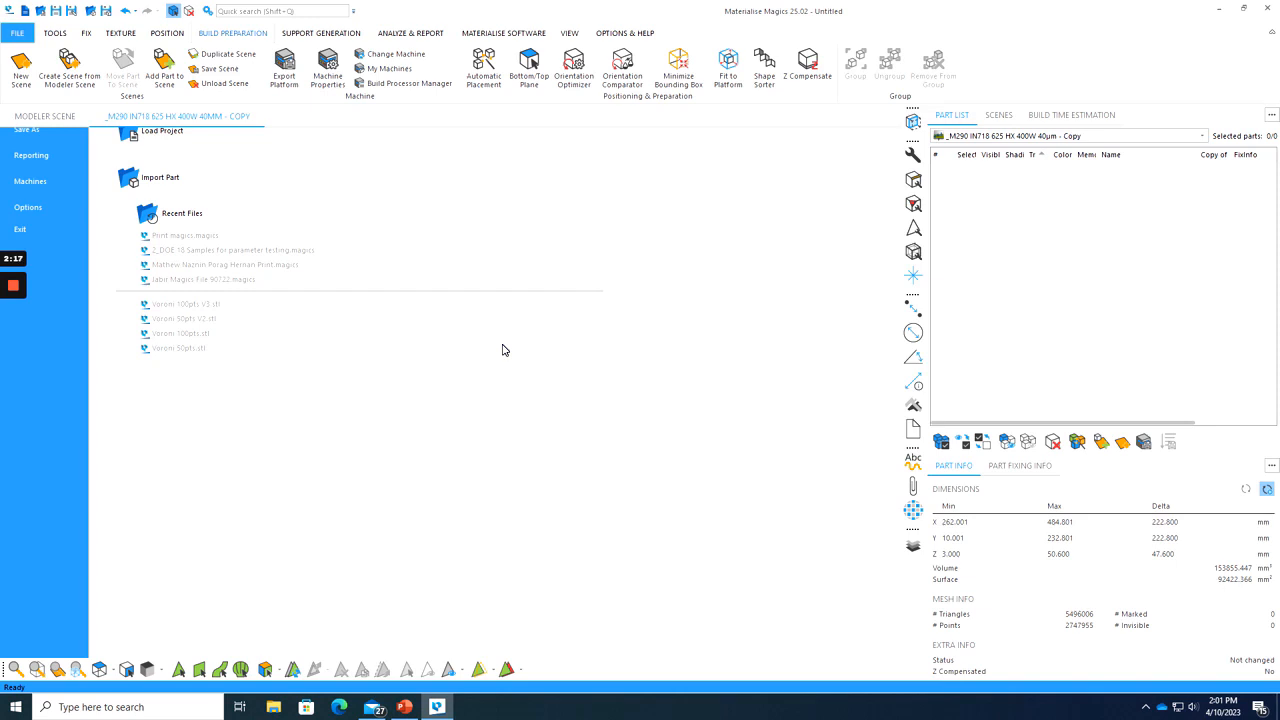
- Examine the imported nozzle ring and its position relative to the build volume
scroll(540, 426, down, 3)
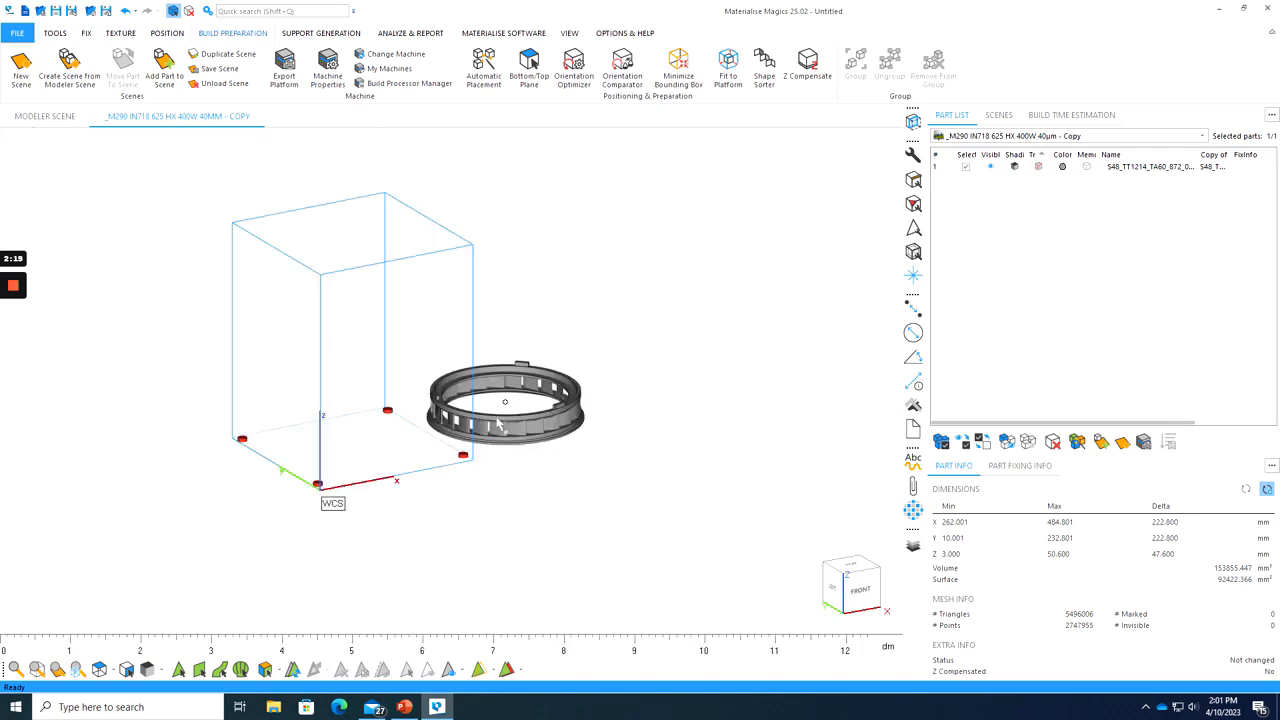
mouse_move(439, 395)
right_down()
mouse_move(418, 408)
mouse_move(430, 428)
right_up()
scroll(420, 422, up, 4)
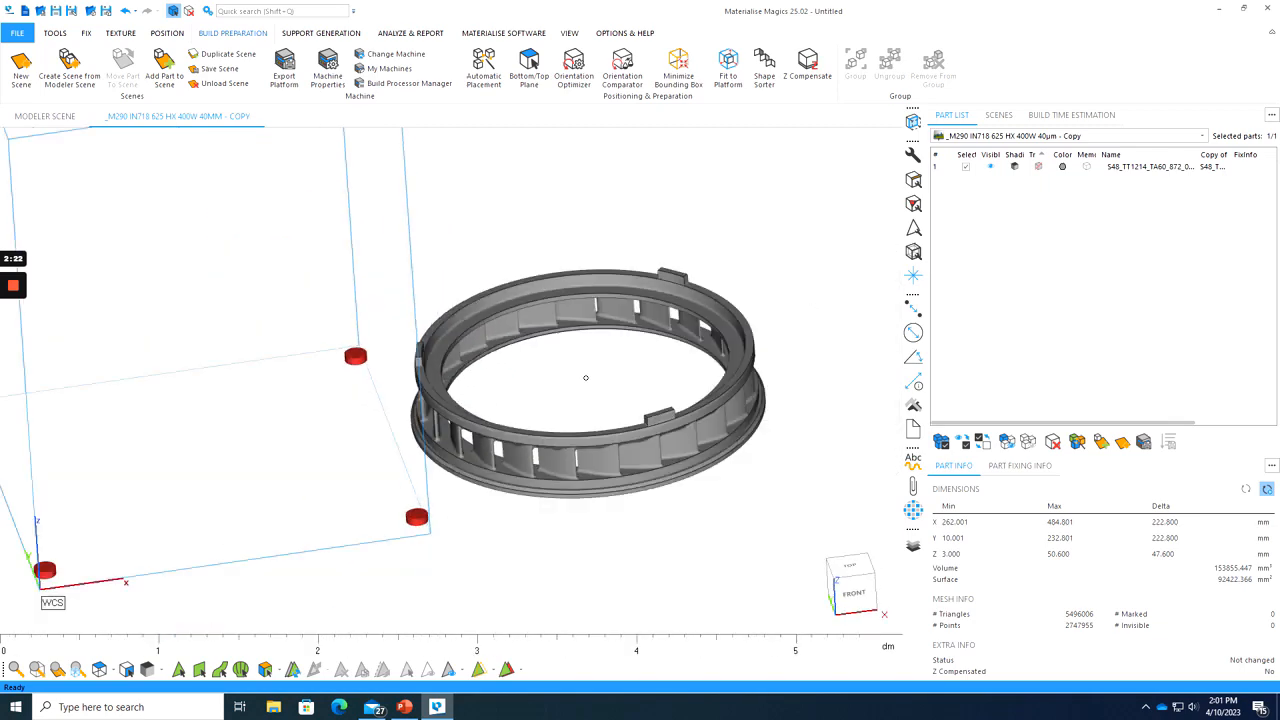
scroll(494, 395, down, 4)
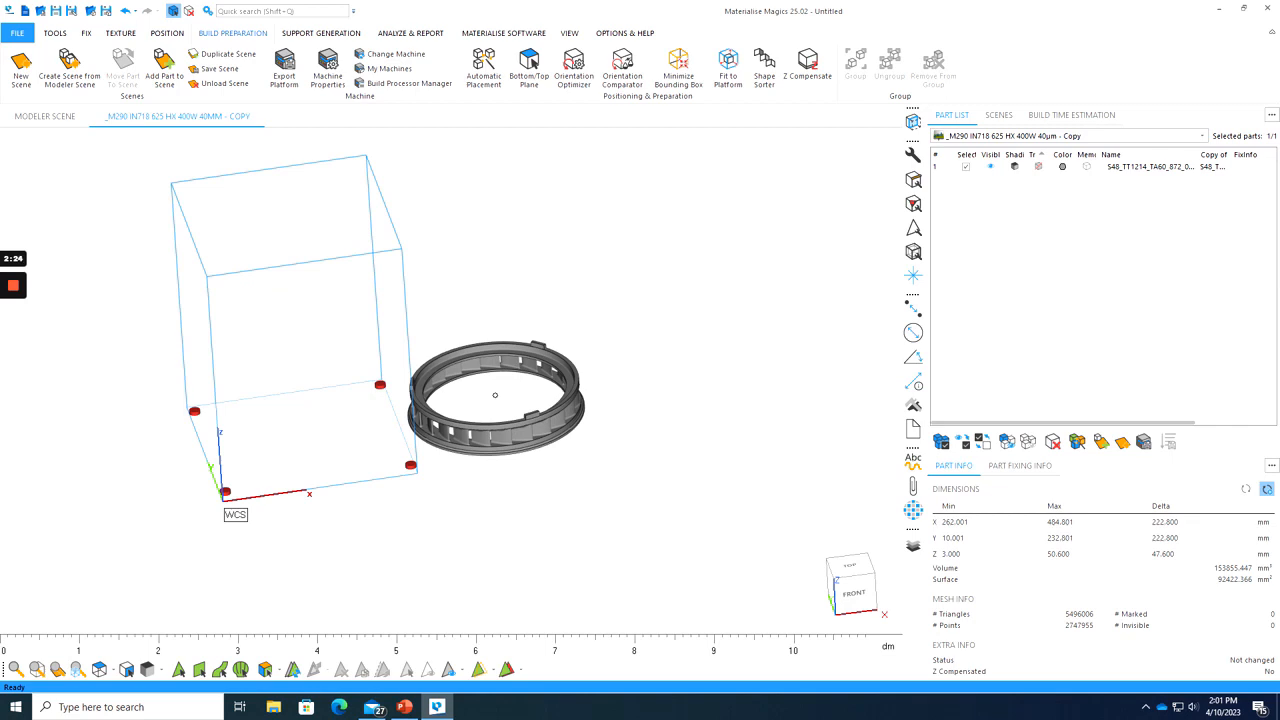
right_drag(494, 395, 487, 402)
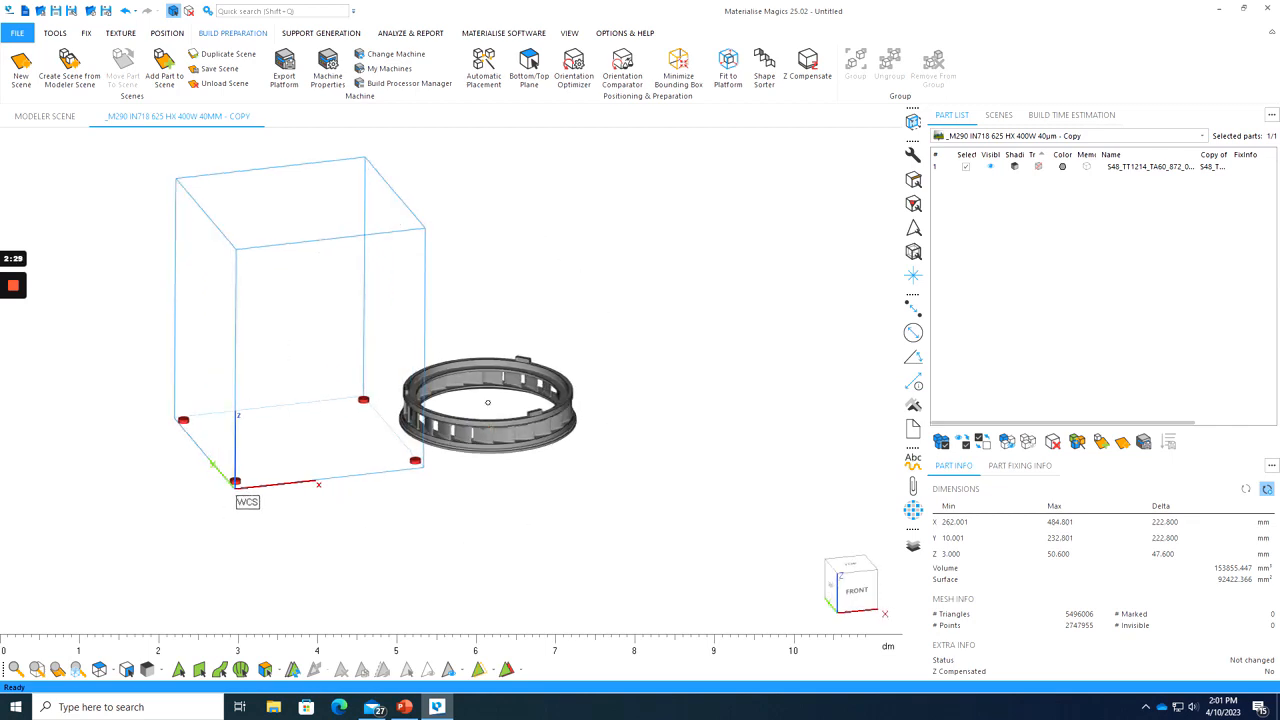
scroll(488, 402, up, 2)
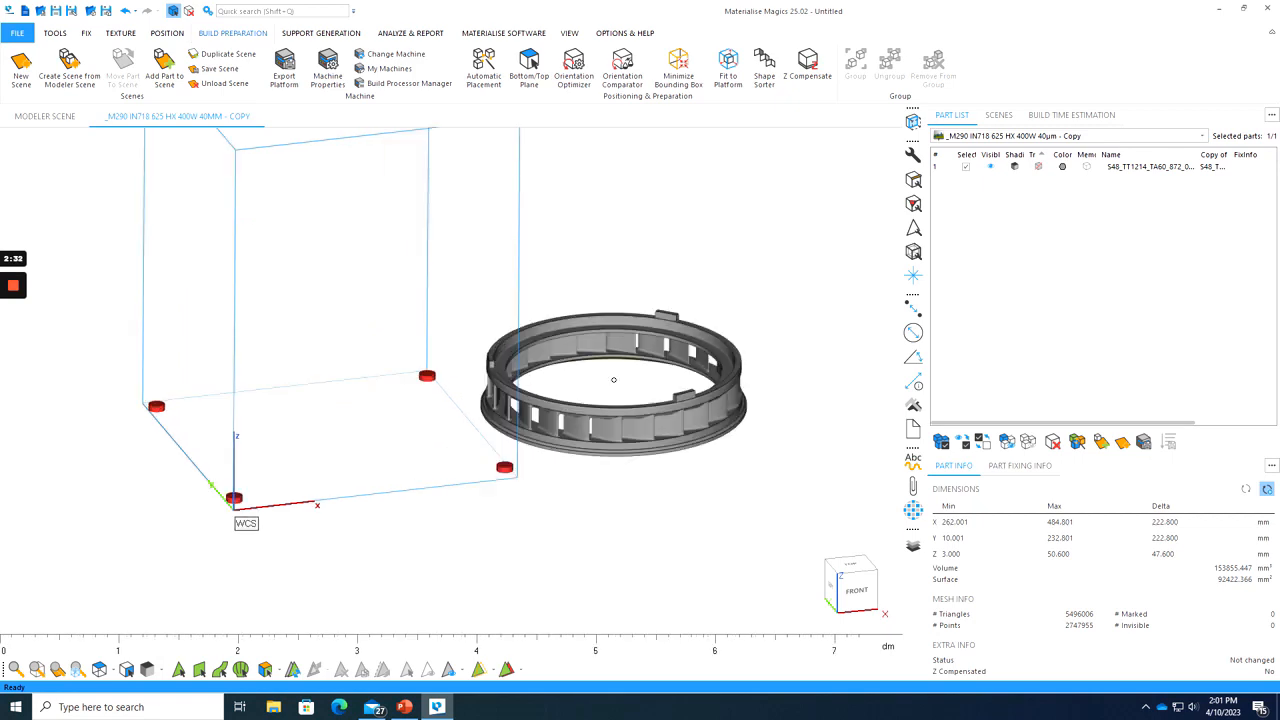
- Translate the nozzle ring along X into the build volume, to an X coordinate of about 123.6 mm
click(168, 33)
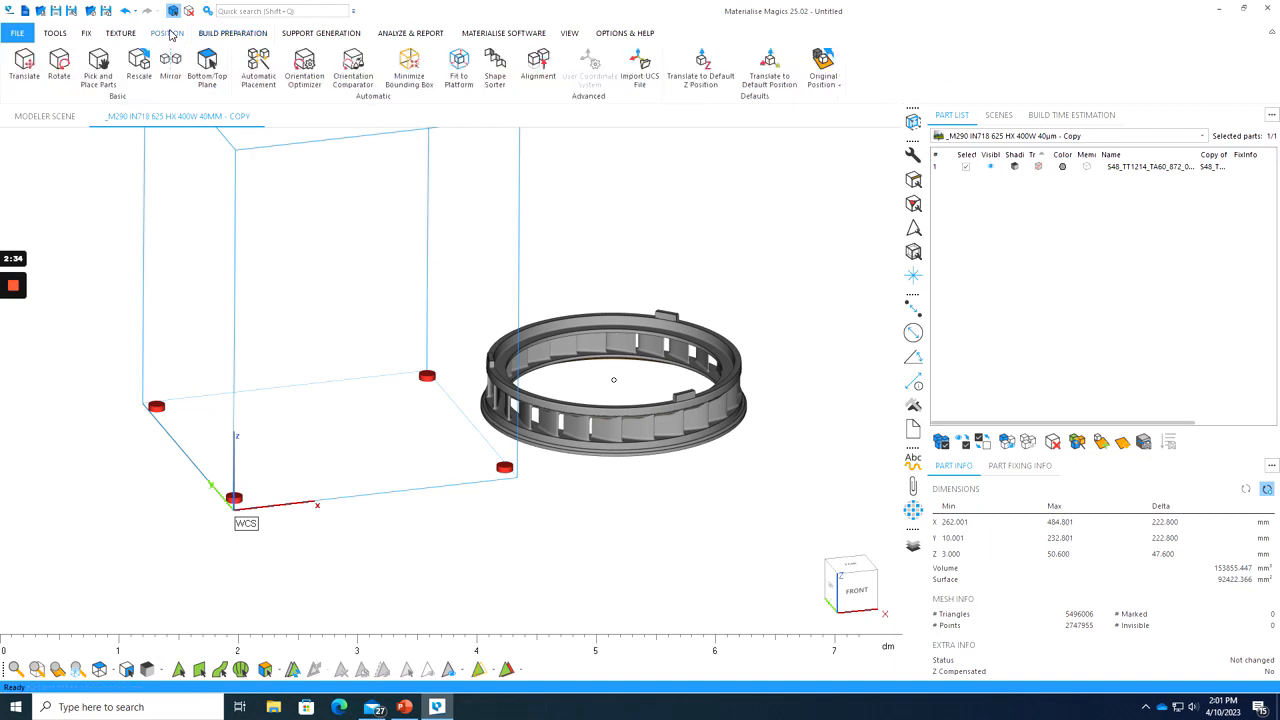
click(24, 65)
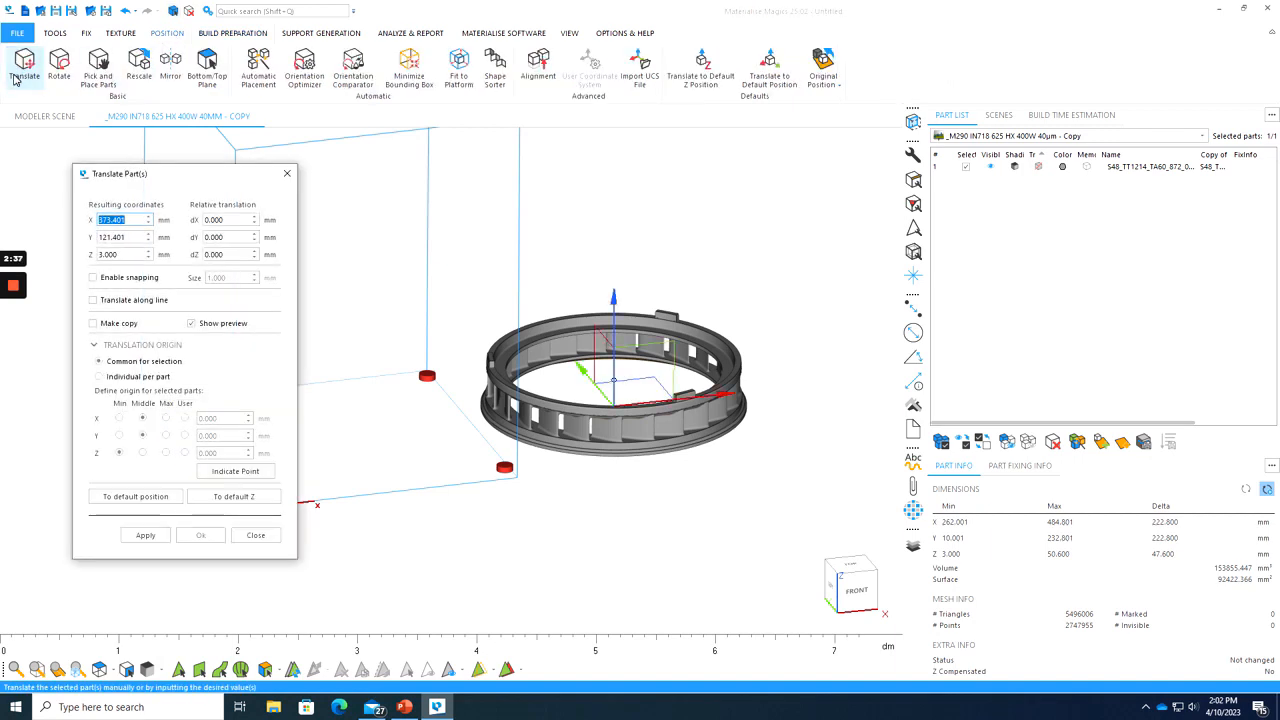
scroll(425, 280, down, 6)
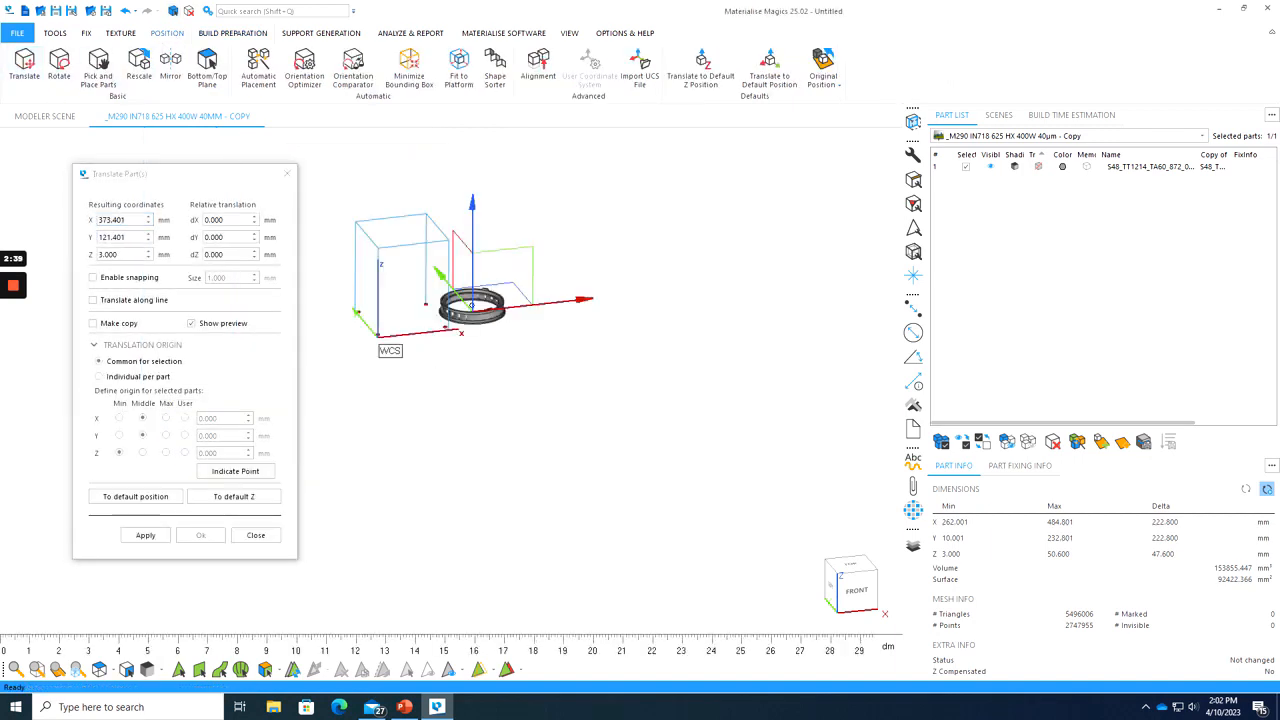
scroll(317, 276, up, 3)
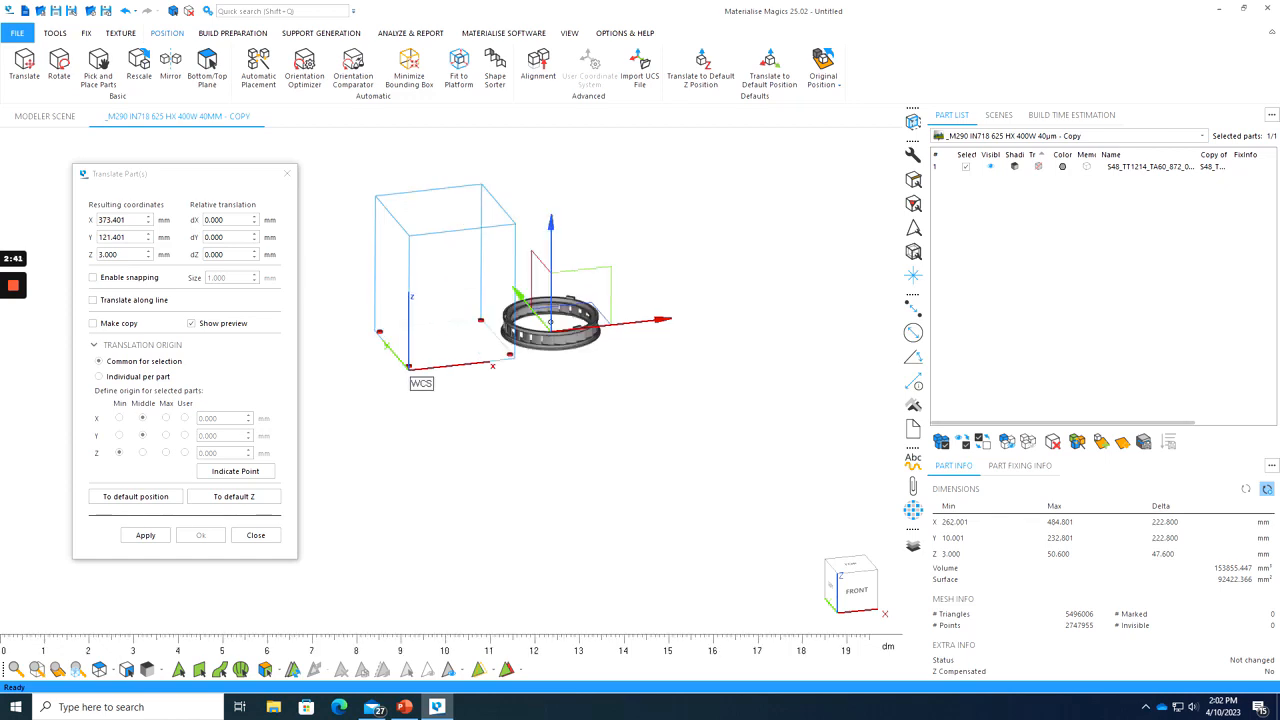
scroll(349, 268, up, 1)
click(128, 237)
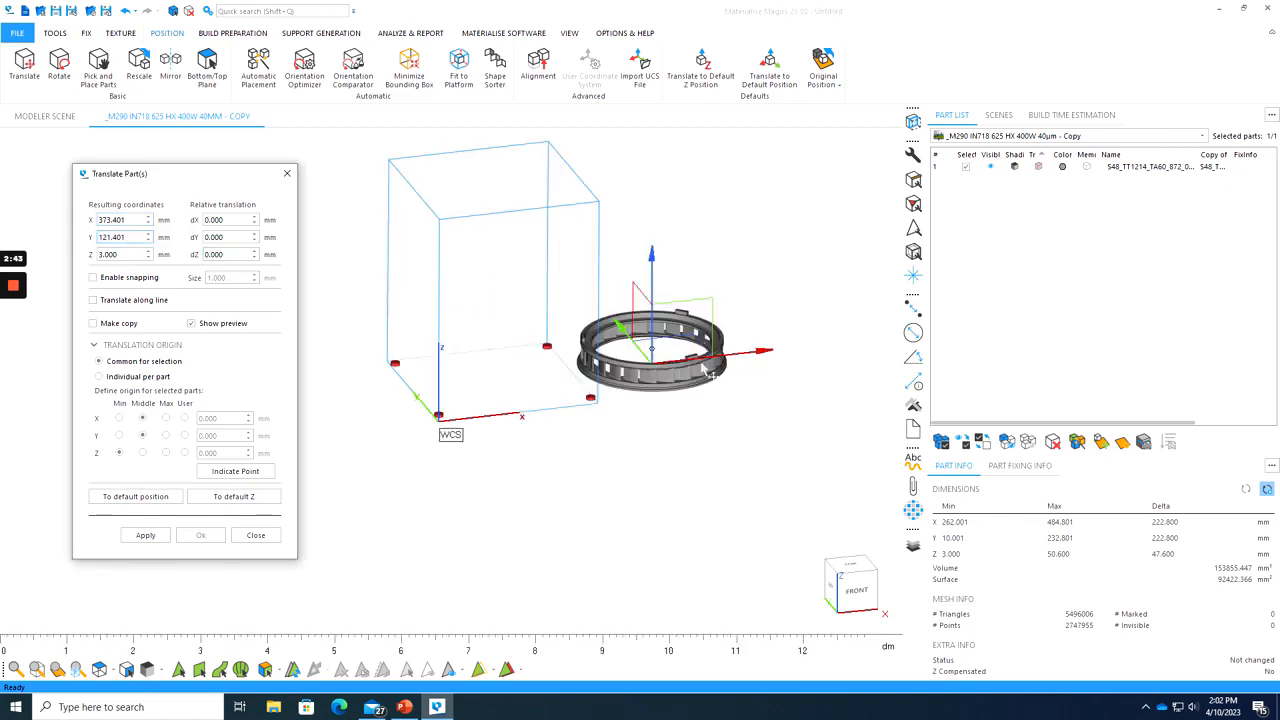
drag(758, 351, 598, 368)
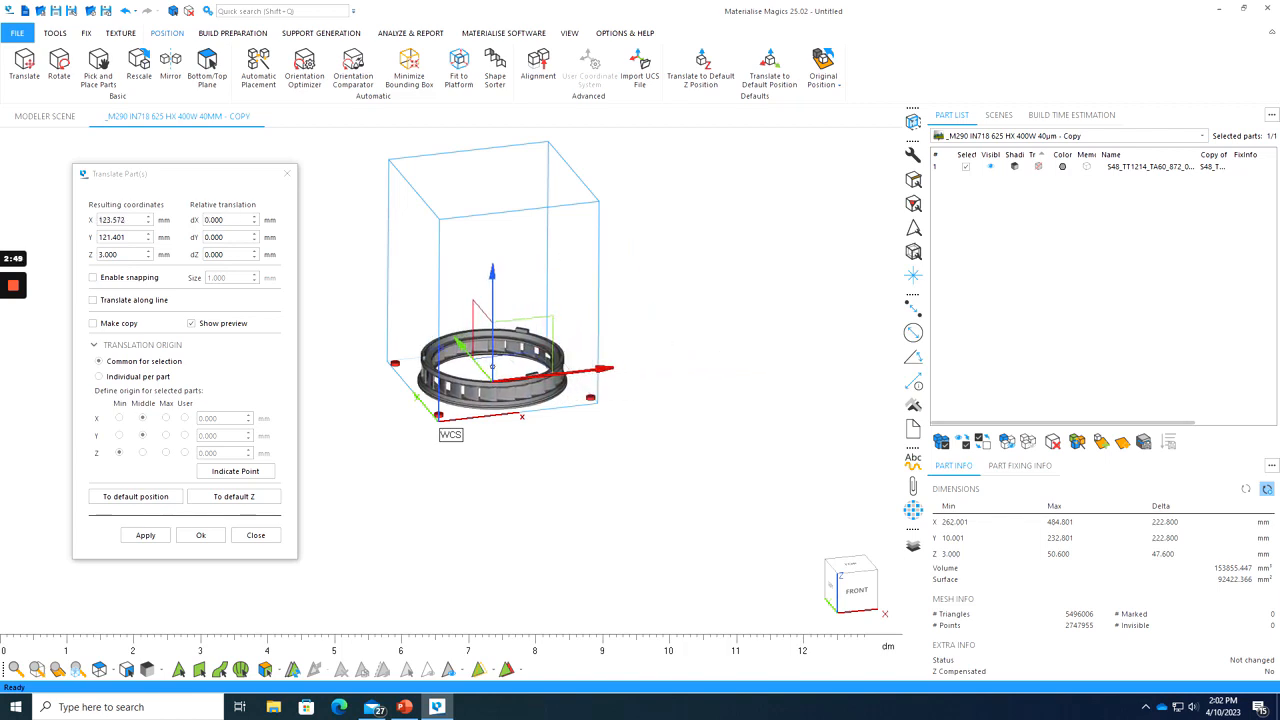
right_drag(598, 368, 534, 385)
right_drag(650, 400, 584, 443)
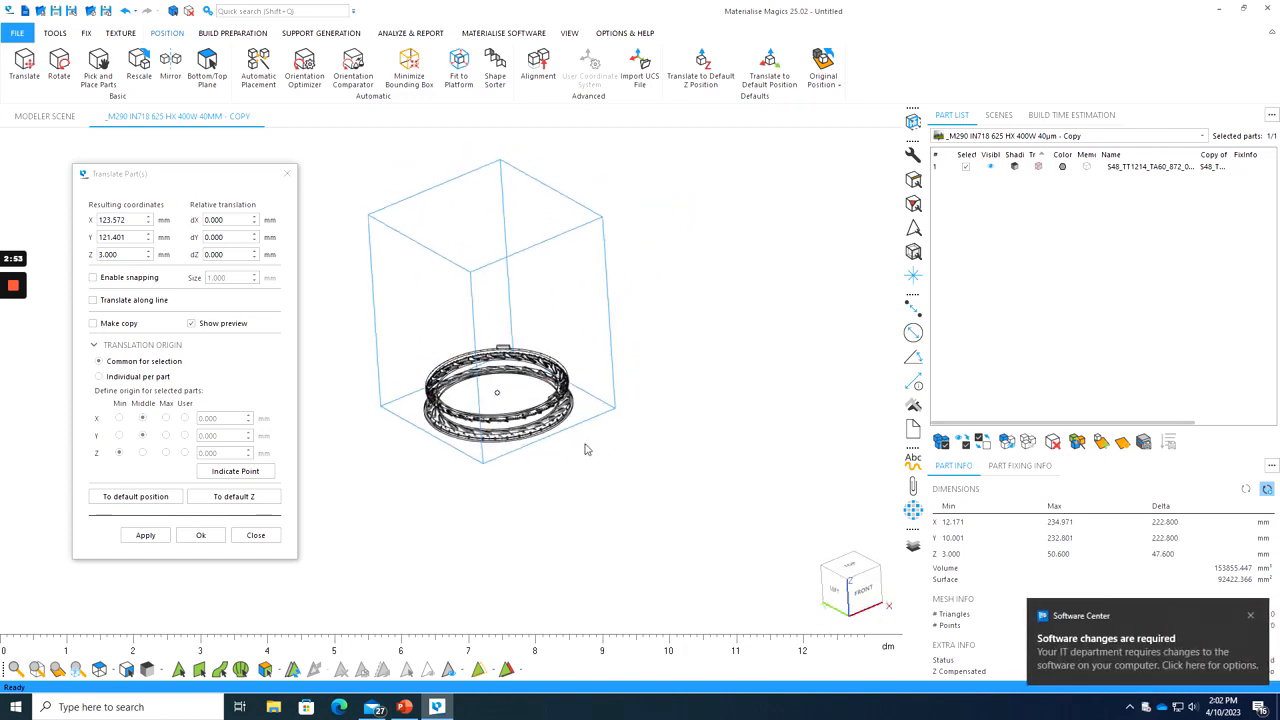
scroll(460, 388, up, 4)
click(201, 536)
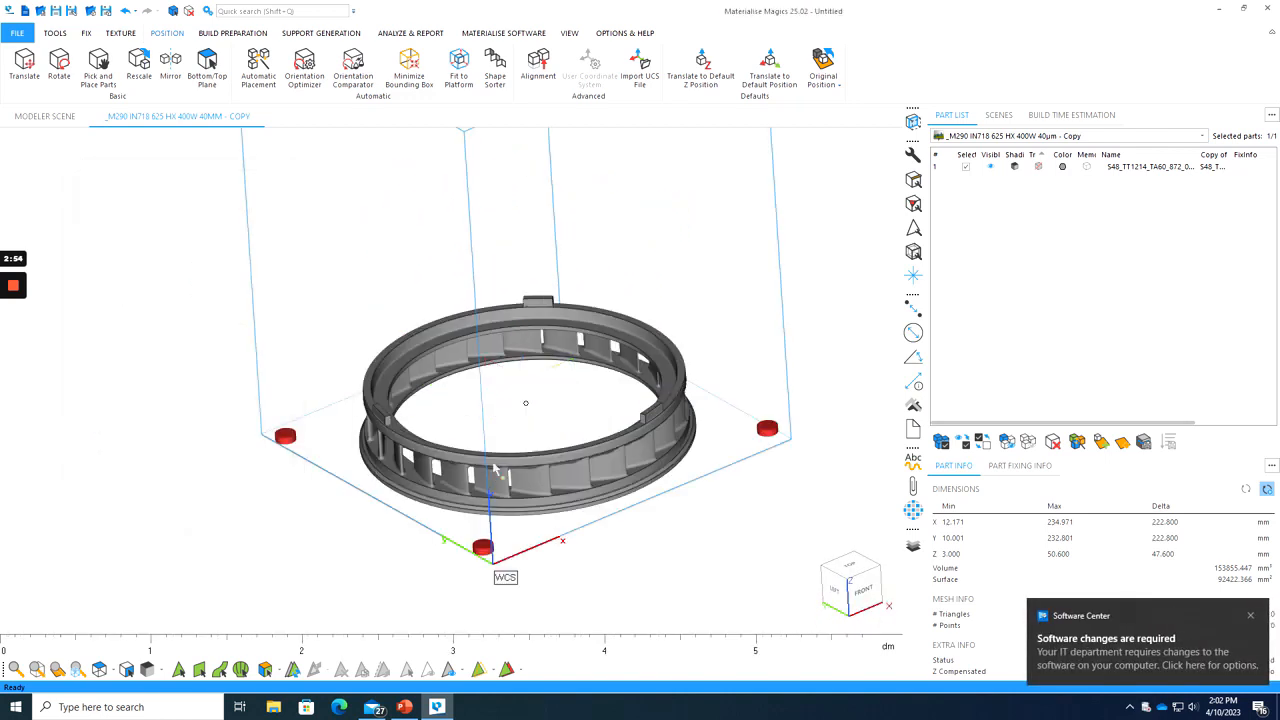
- Try rotating the nozzle ring 45° about the Y axis around its selection center, and undo that rotation
right_drag(483, 465, 470, 362)
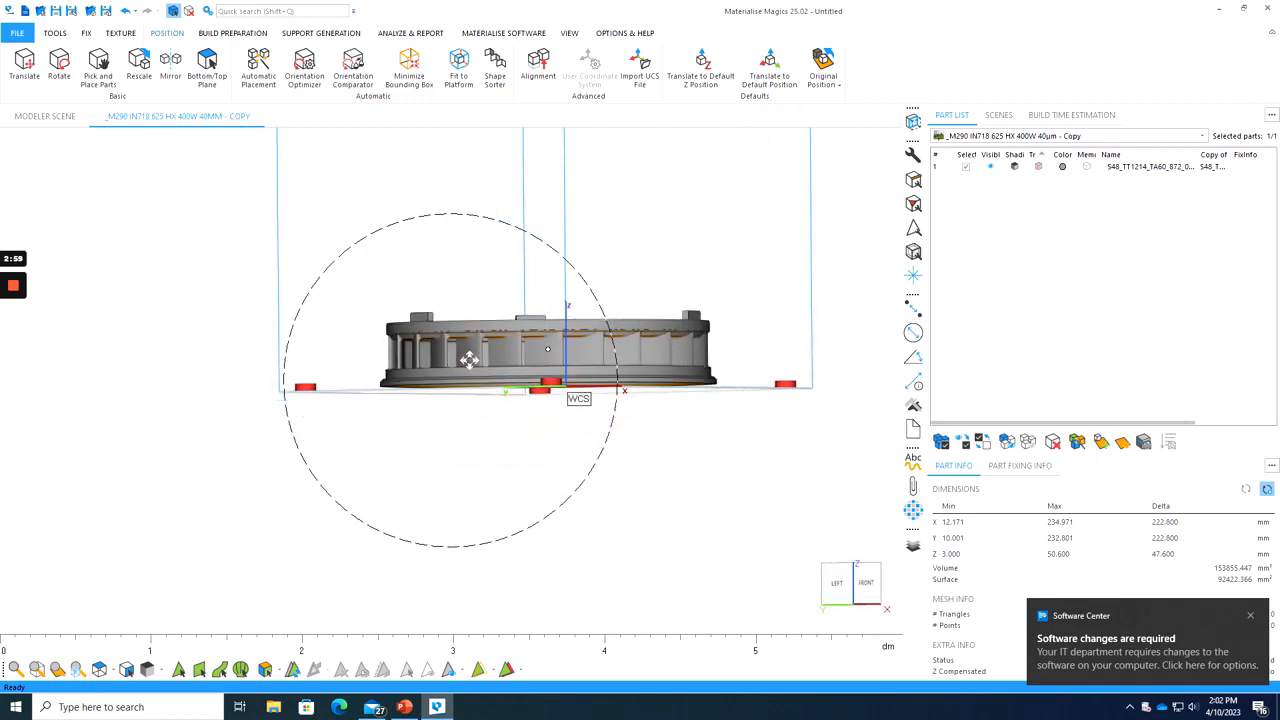
scroll(610, 334, up, 3)
scroll(622, 430, down, 2)
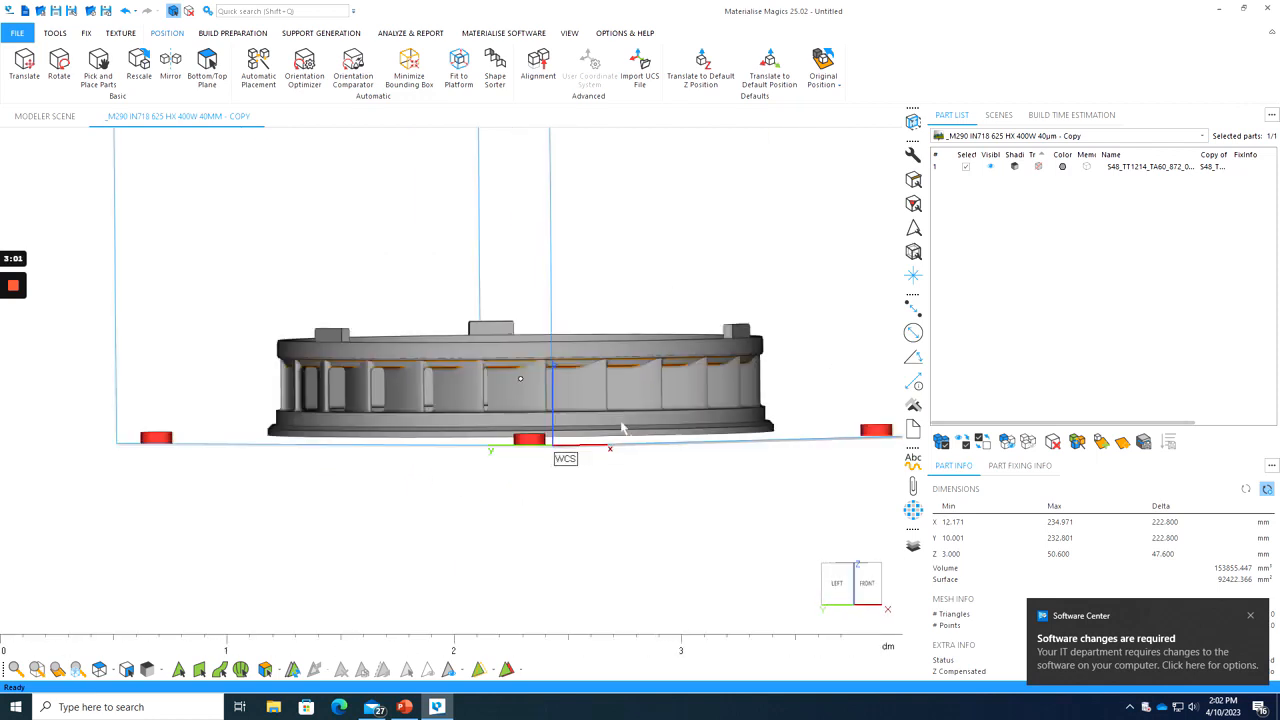
right_drag(470, 375, 490, 354)
scroll(511, 378, down, 3)
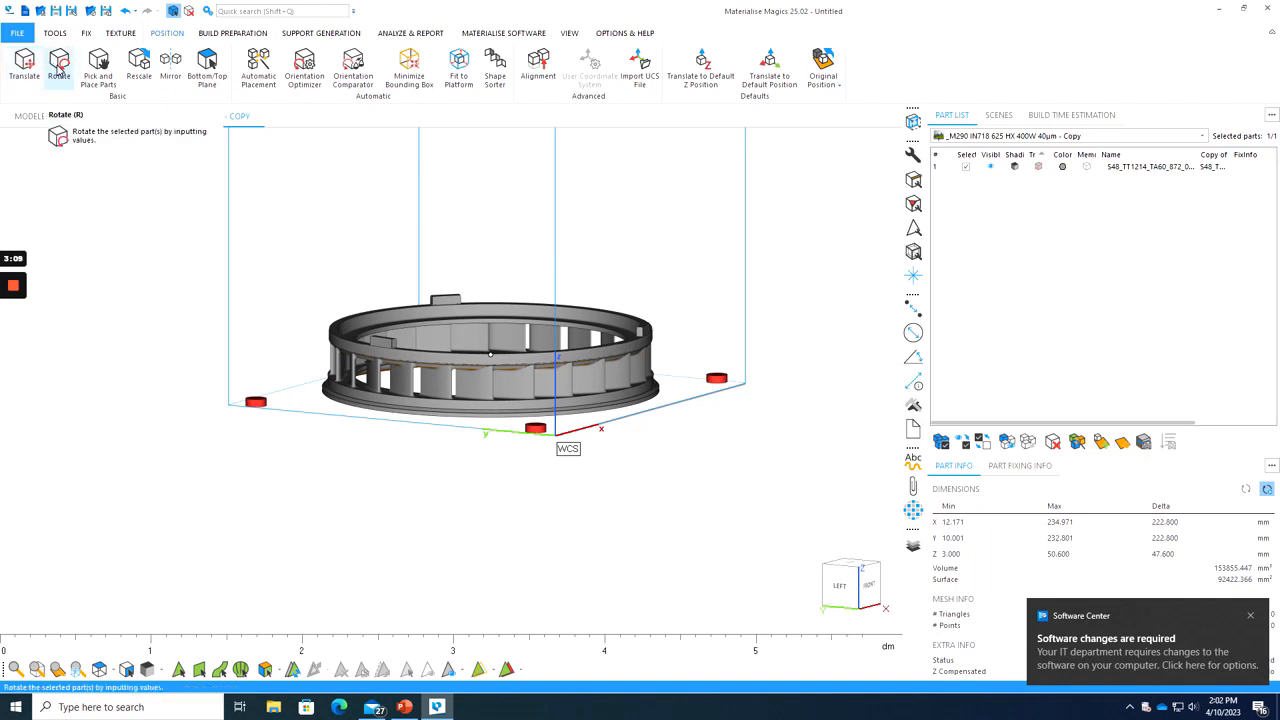
click(59, 68)
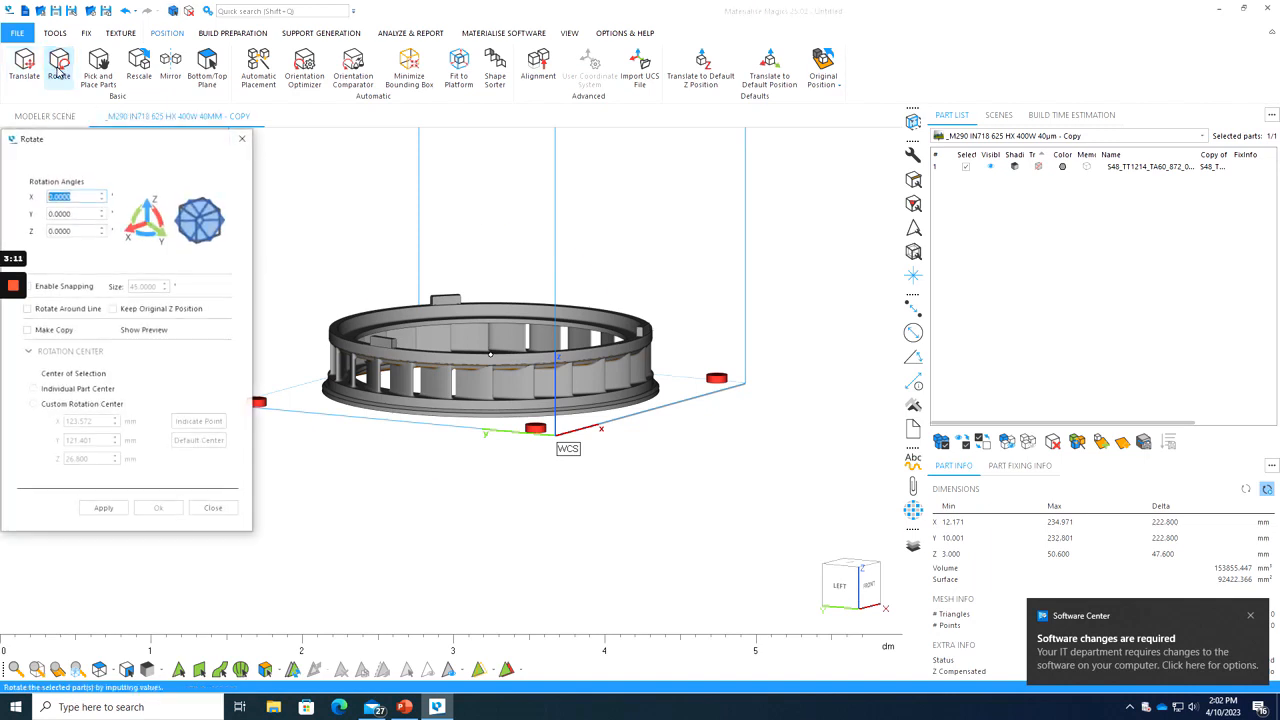
drag(144, 149, 164, 161)
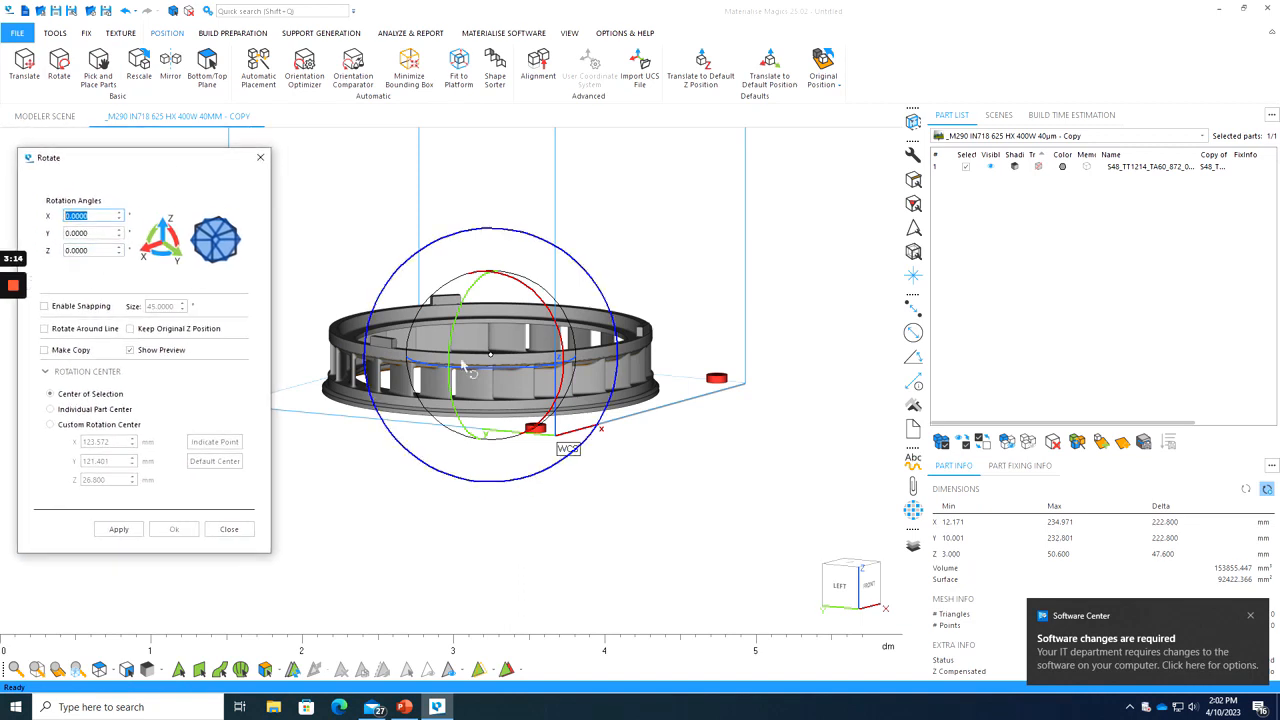
double_click(84, 250)
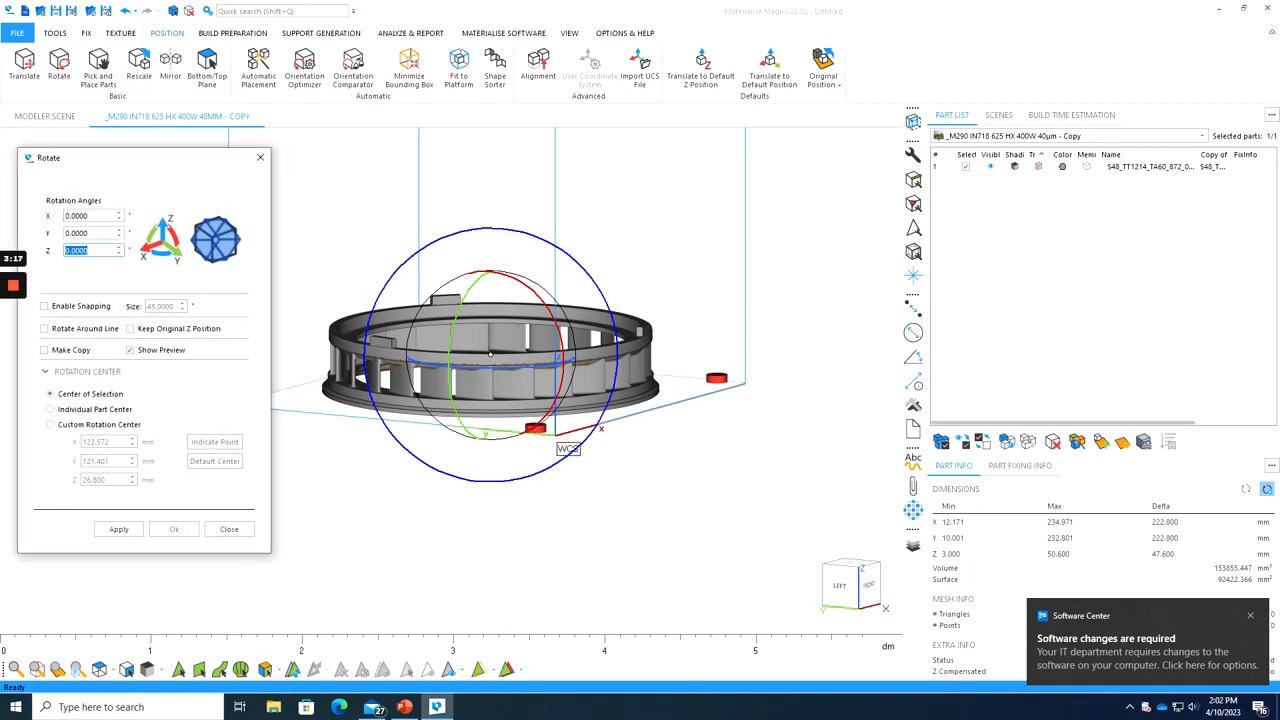
text(45)
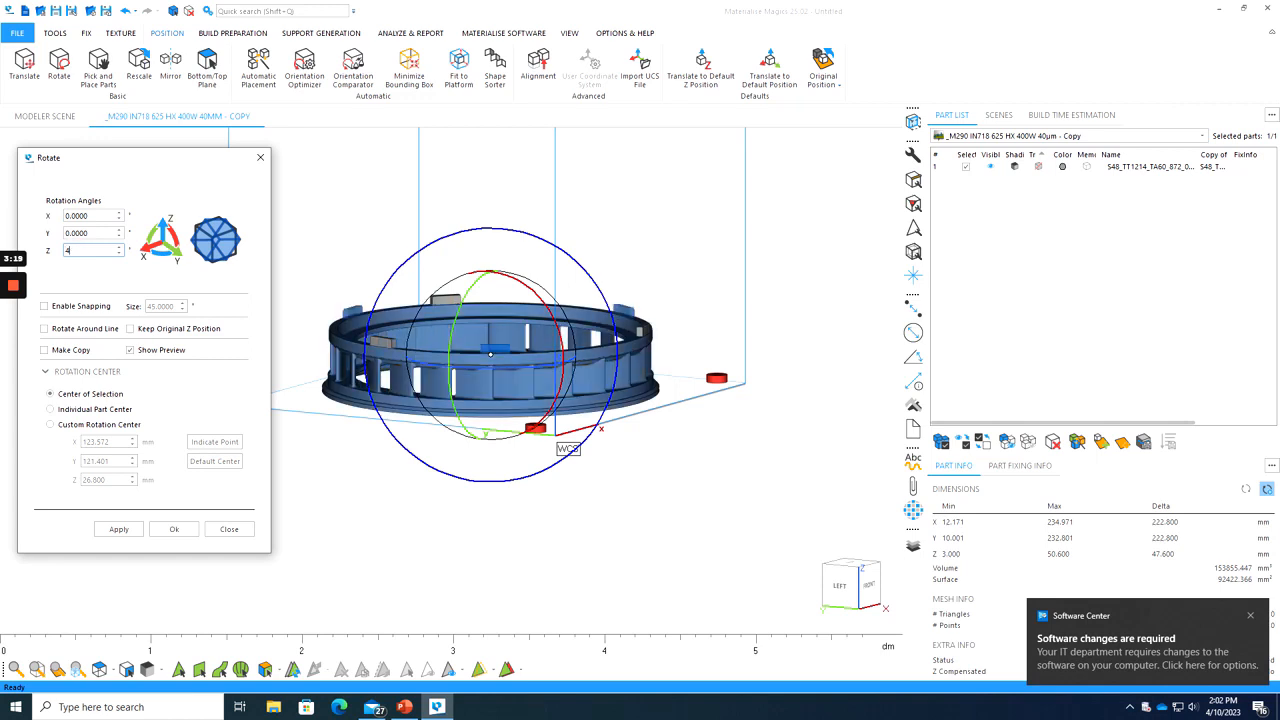
key(BackSpace)
text(4)
key(shift+Tab)
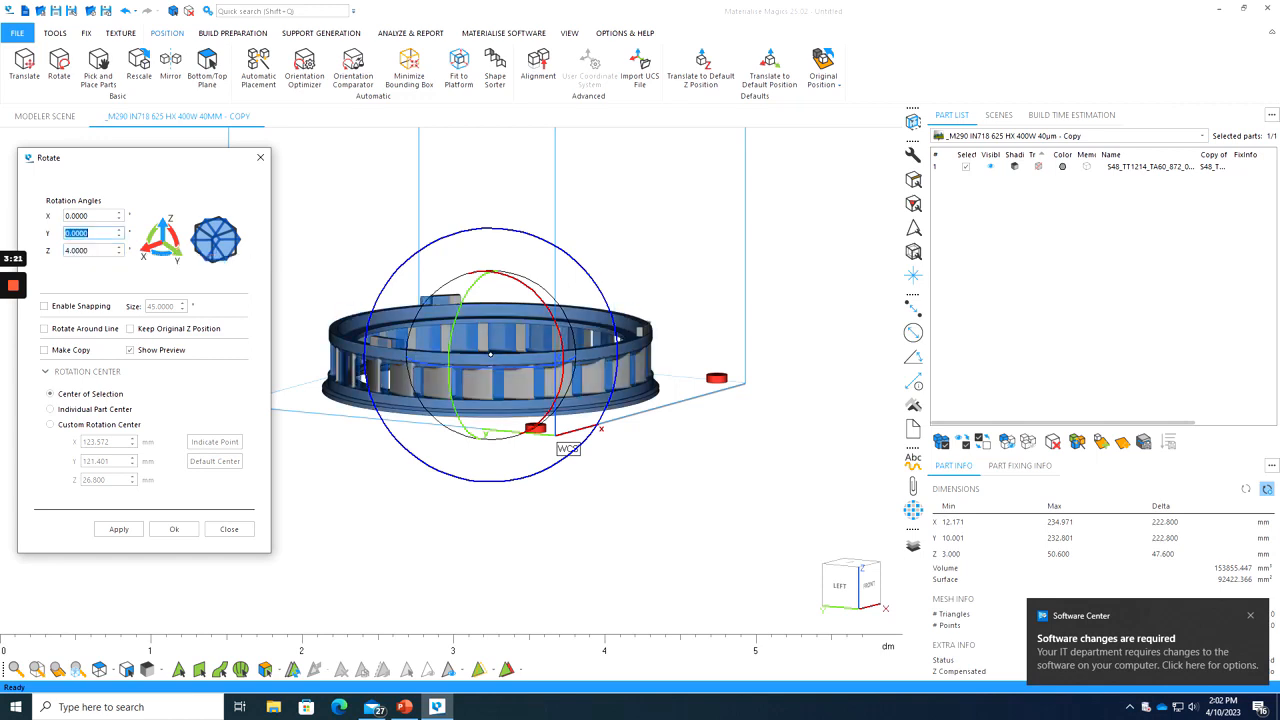
text(45)
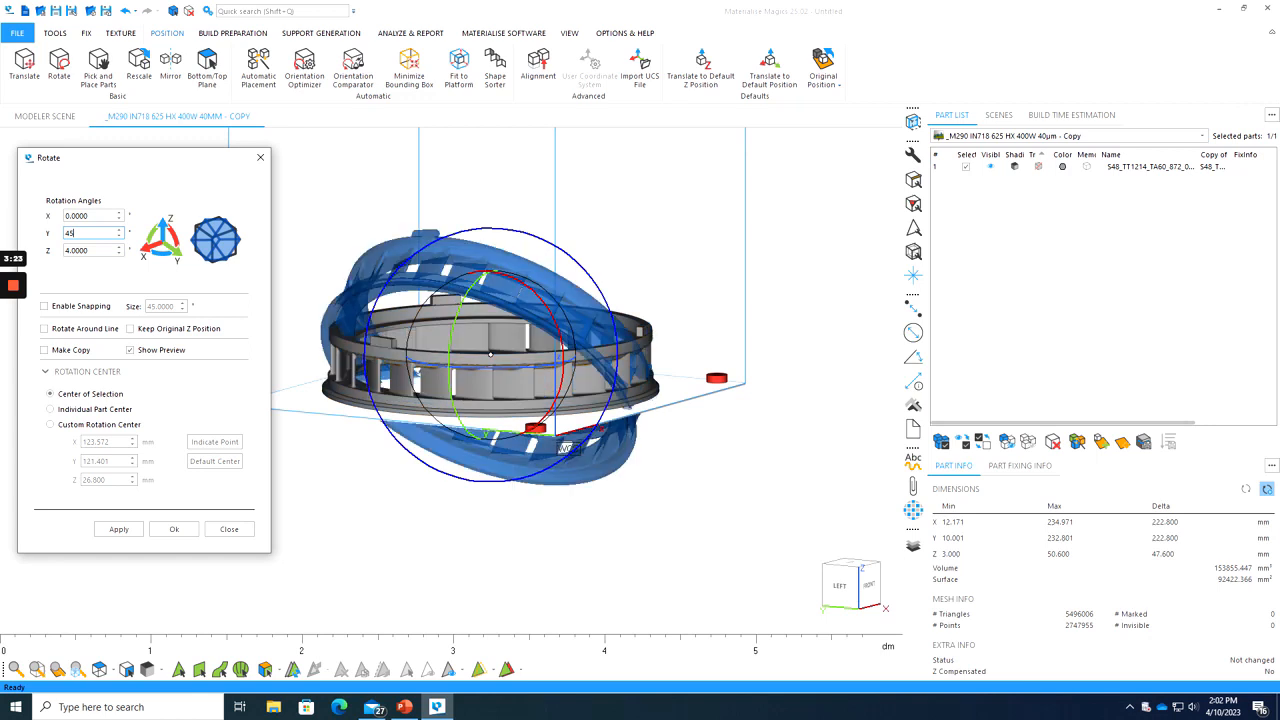
key(Tab)
text(0)
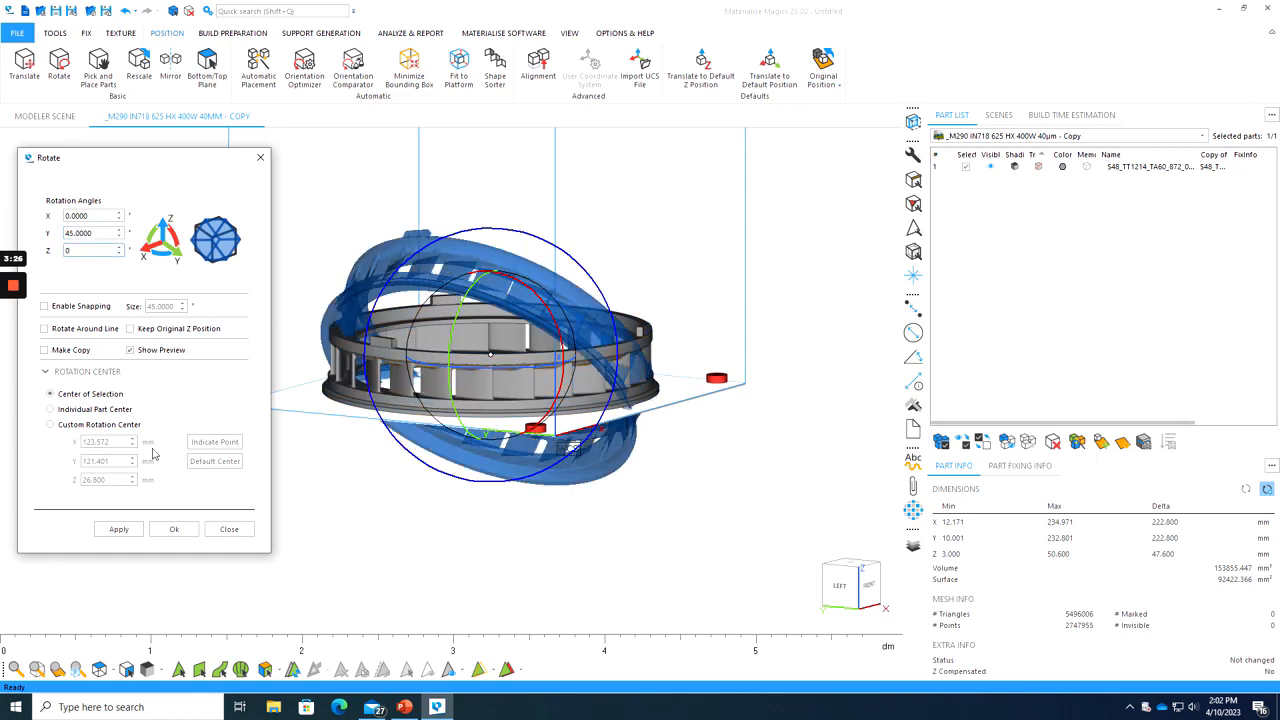
click(185, 529)
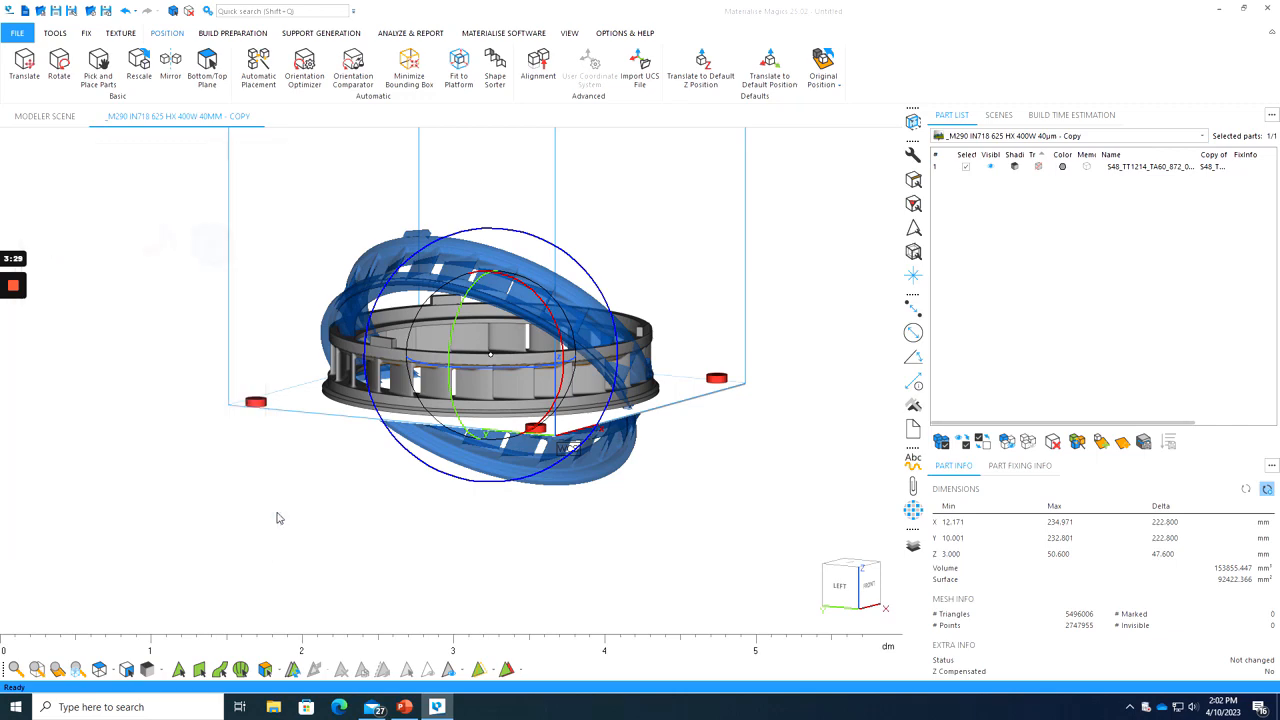
mouse_move(504, 372)
right_down()
mouse_move(470, 380)
mouse_move(480, 410)
mouse_move(512, 373)
right_up()
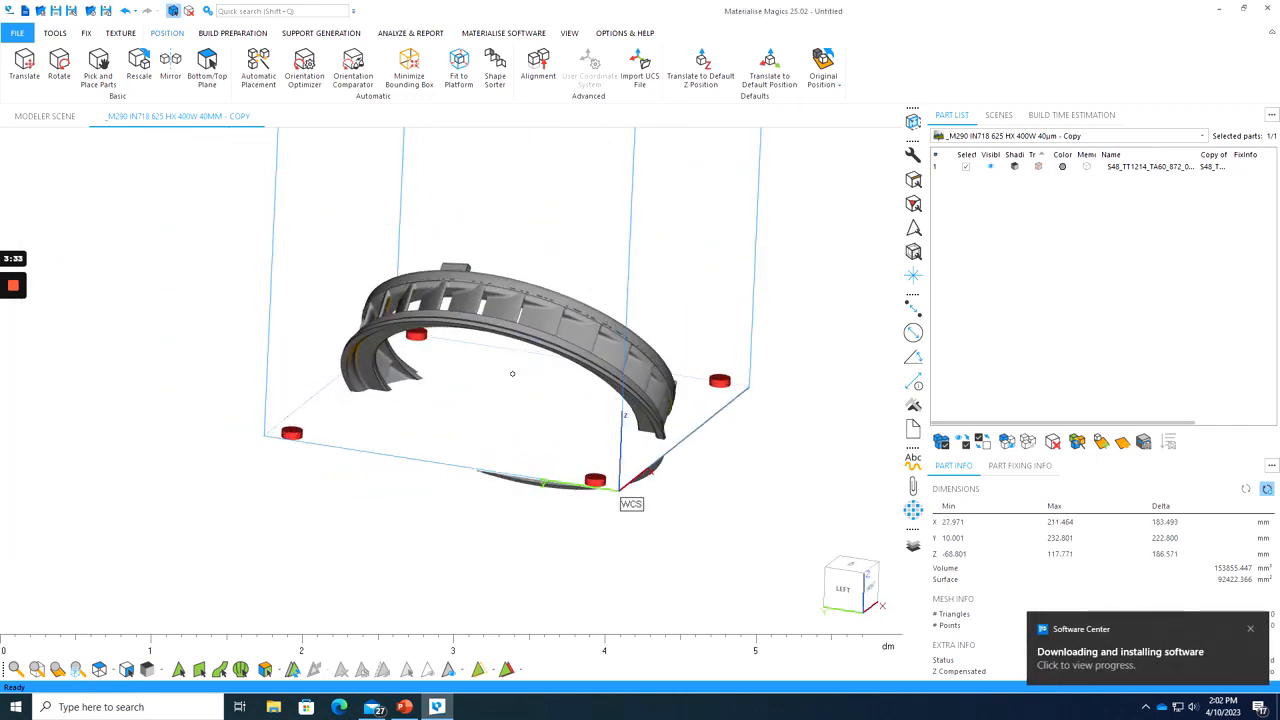
key(ctrl+z)
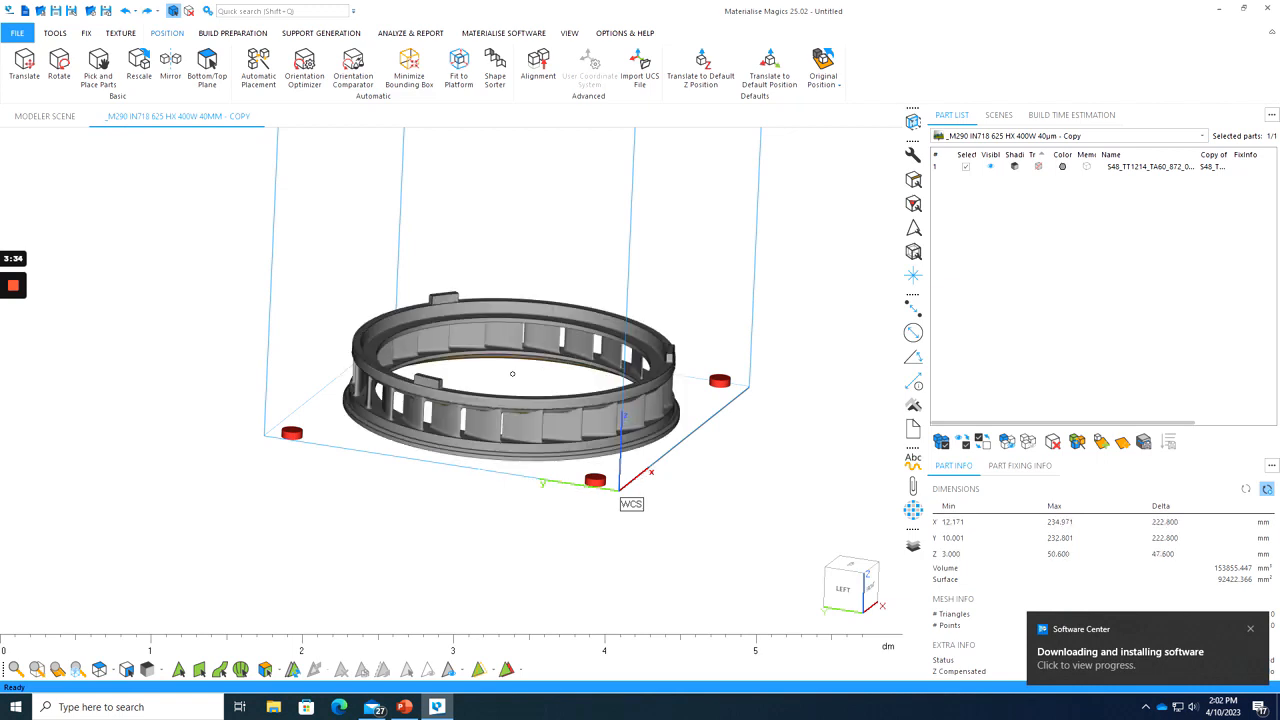
- Rotate the nozzle ring 45° about the X axis around its selection center
click(57, 75)
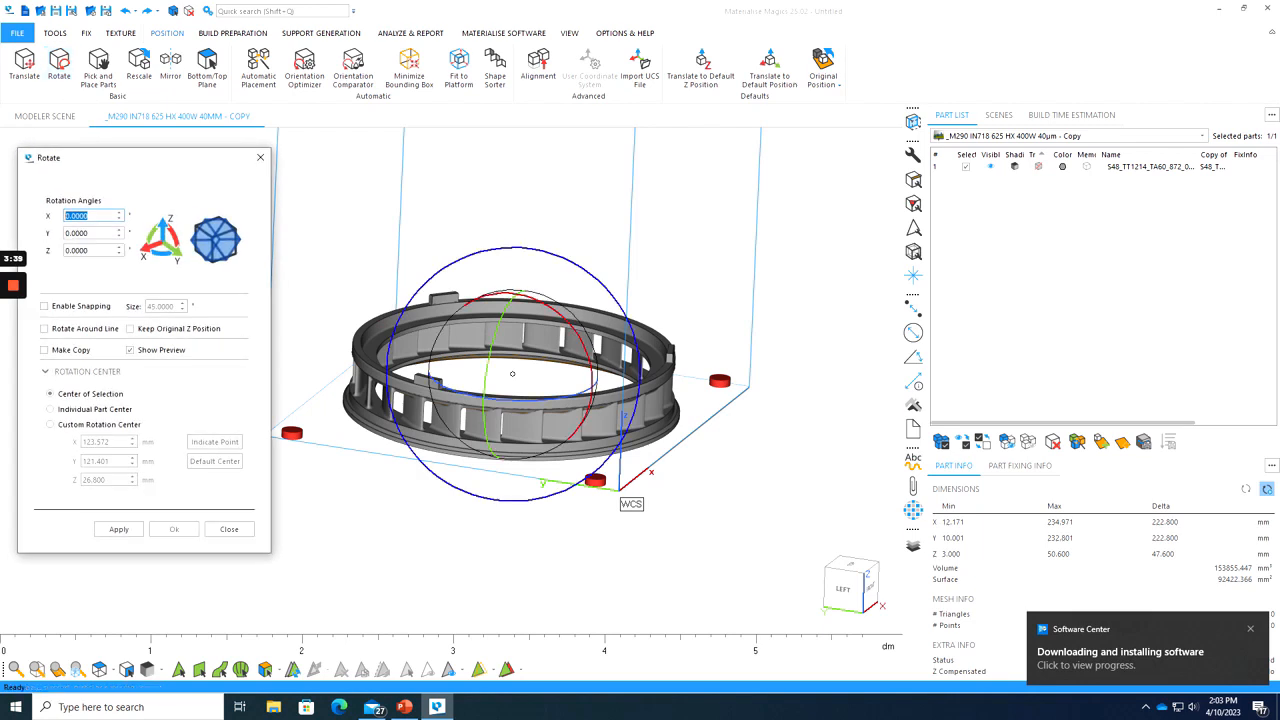
text(45)
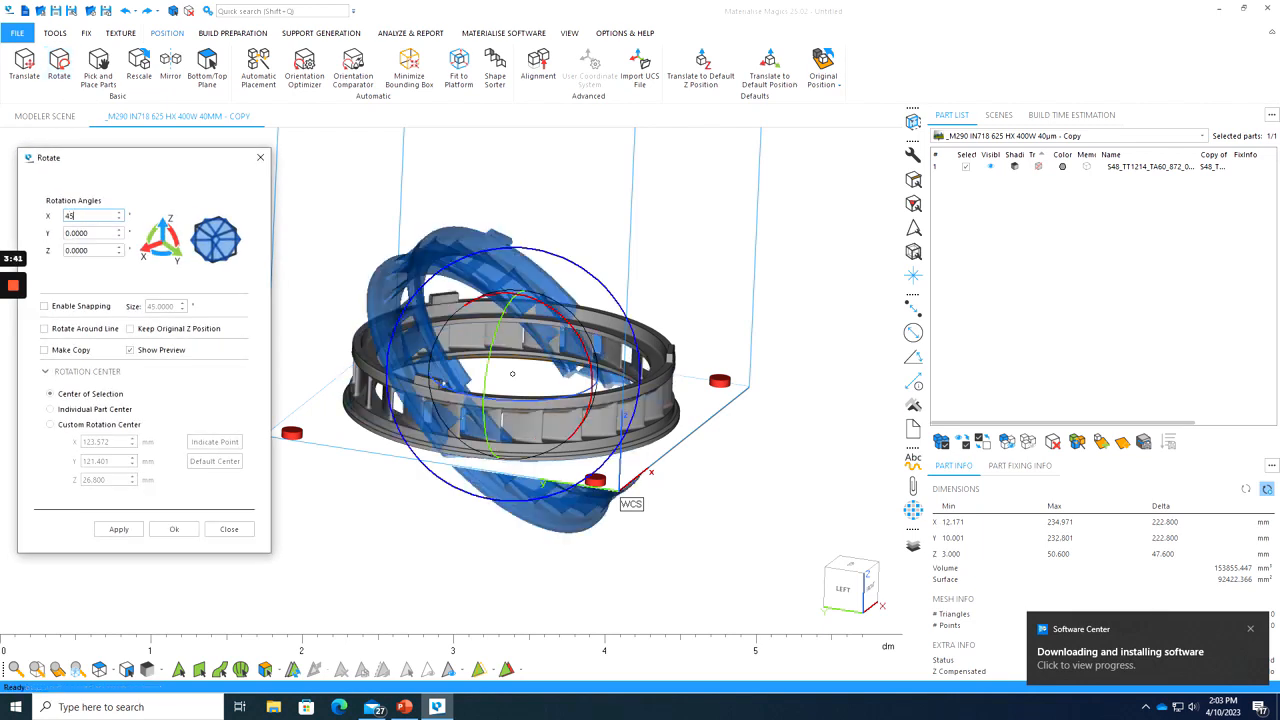
key(Return)
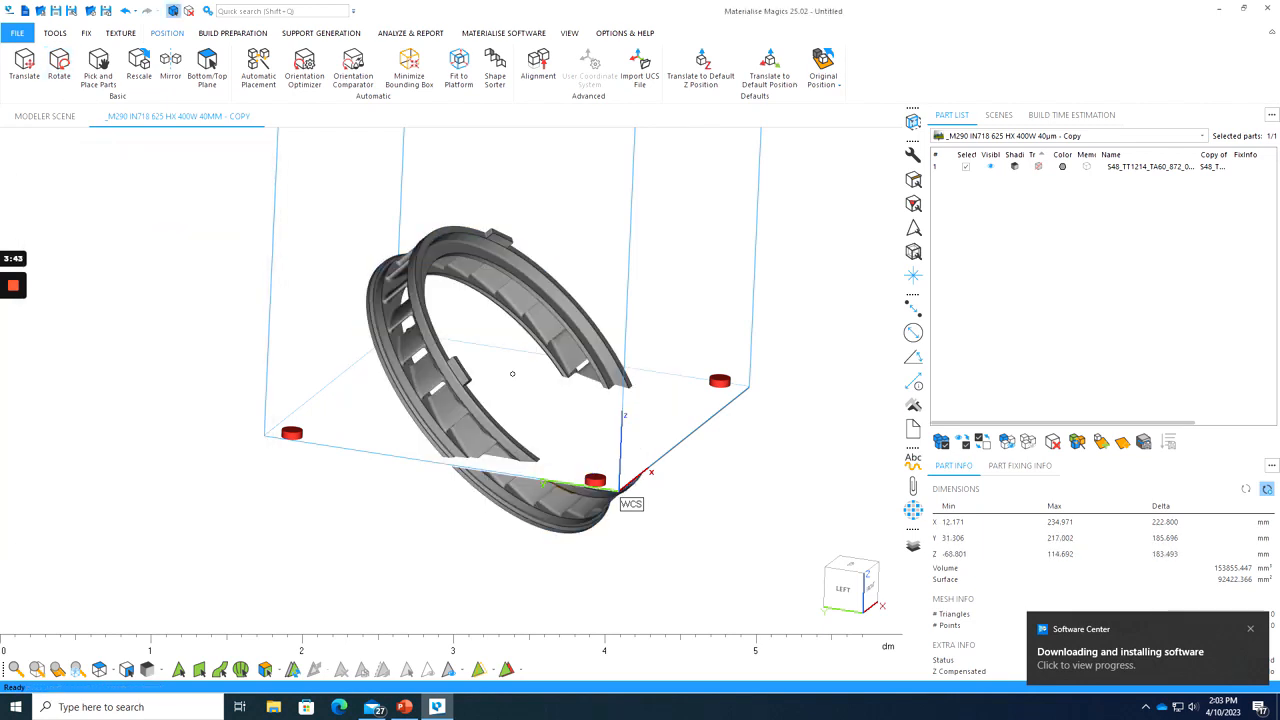
- Raise the tilted nozzle ring above the build platform by setting its Z coordinate to 5 mm
right_drag(373, 328, 332, 338)
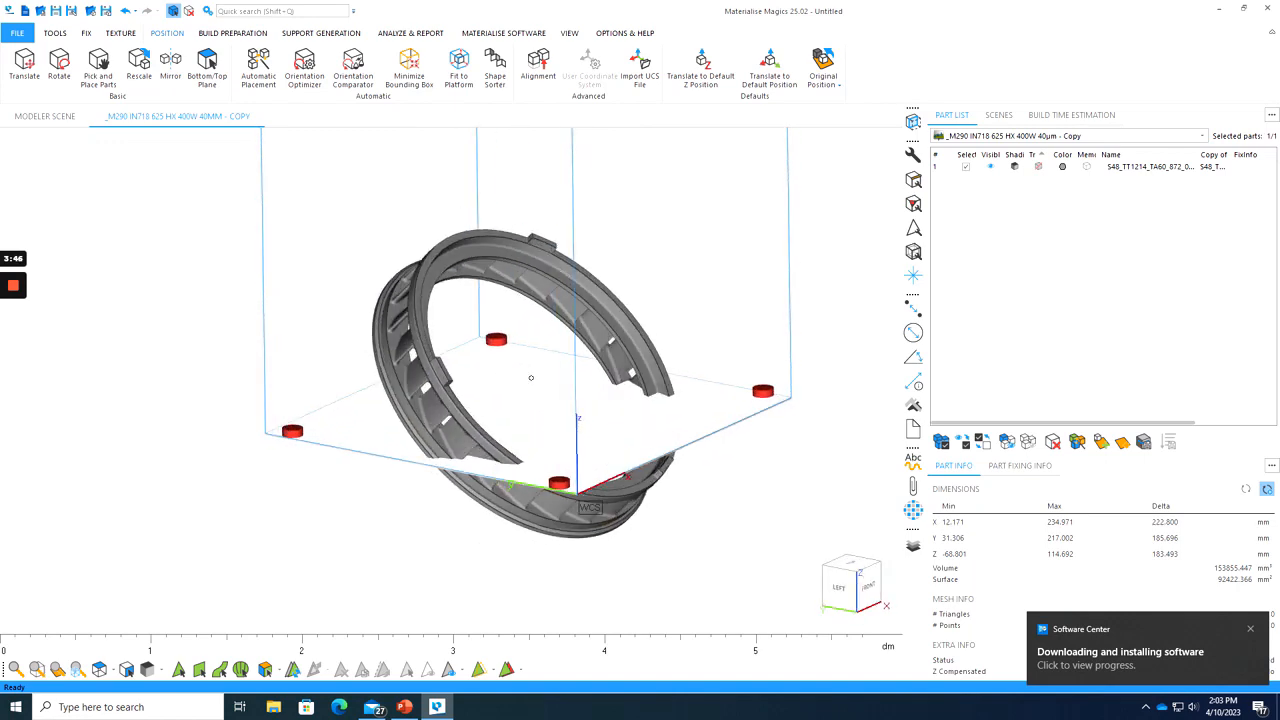
scroll(566, 371, up, 5)
right_drag(531, 378, 569, 391)
scroll(564, 371, down, 5)
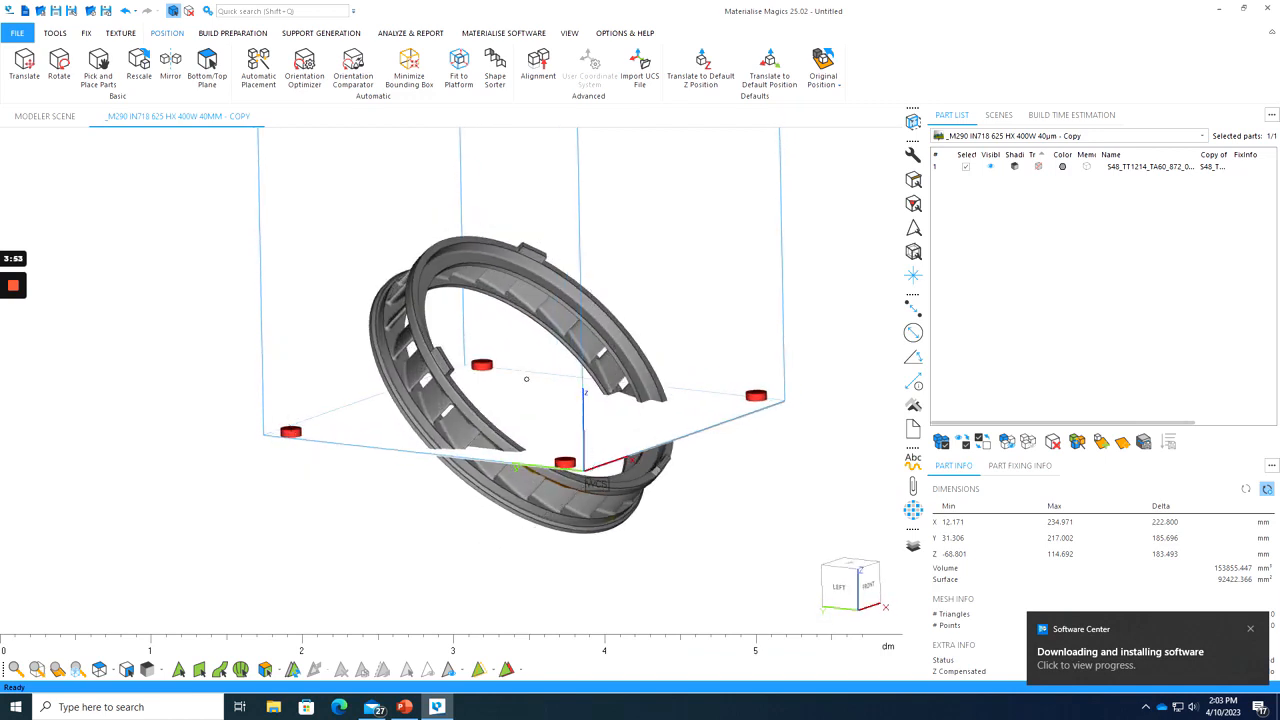
click(24, 65)
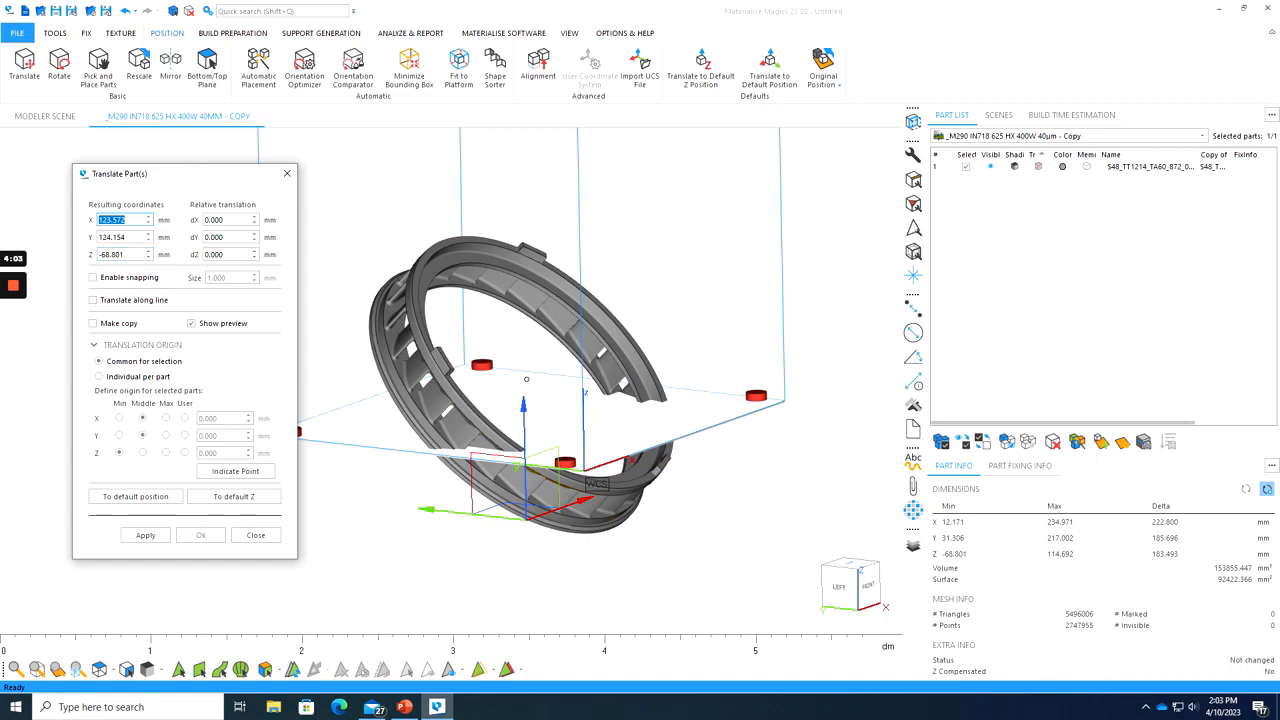
key(Tab)
key(Tab)
text(5)
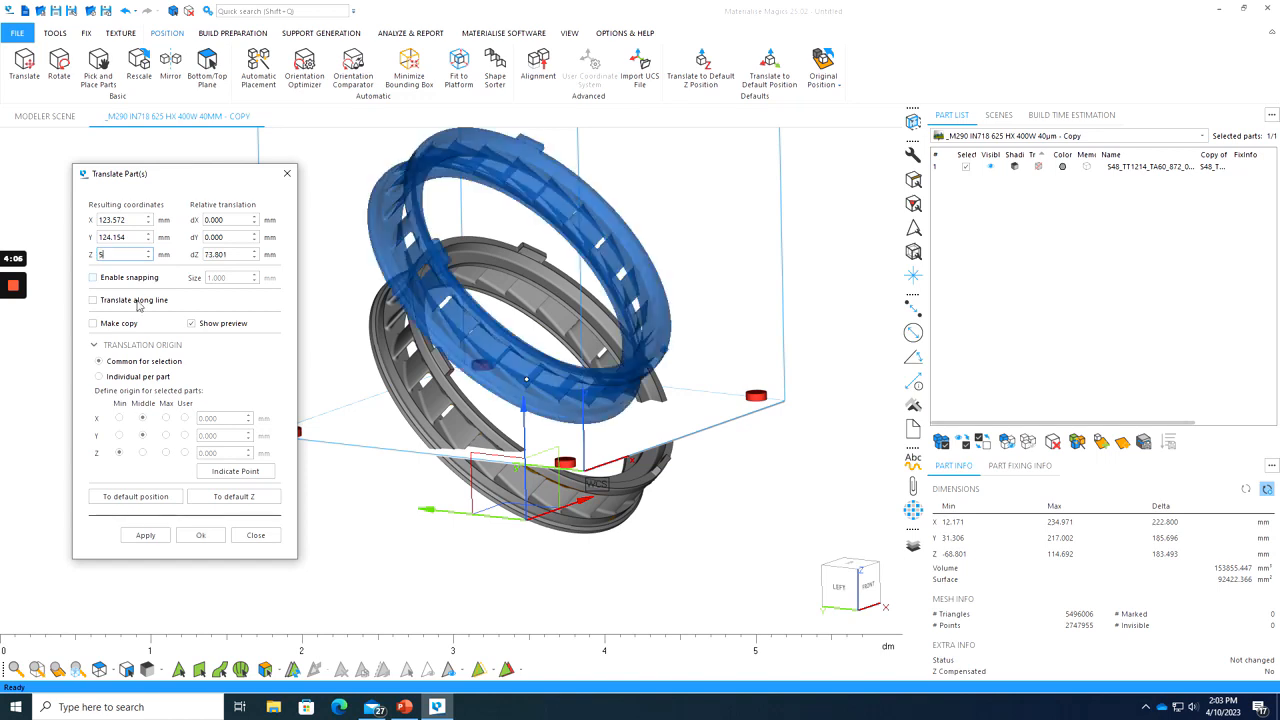
click(203, 536)
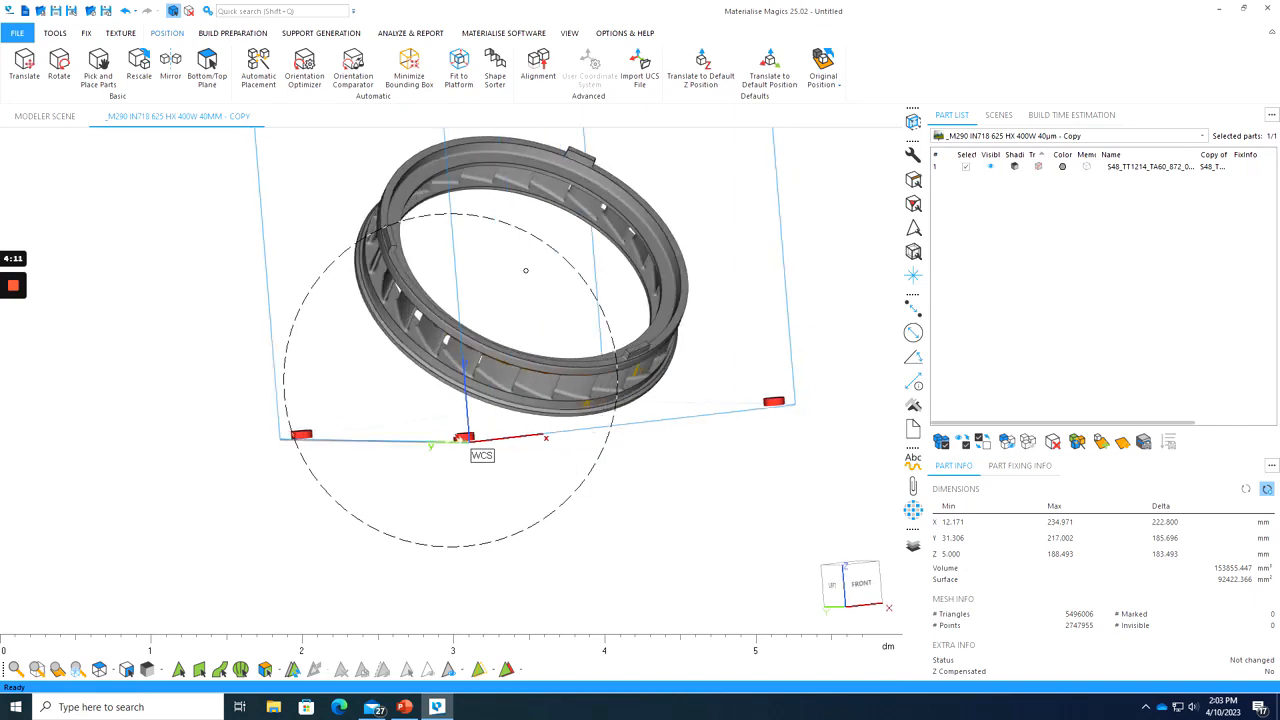
- Examine the tilted nozzle ring, its vanes and its clearance above the build platform from several angles
right_drag(458, 438, 497, 336)
scroll(577, 372, up, 5)
scroll(603, 358, up, 2)
scroll(540, 366, down, 10)
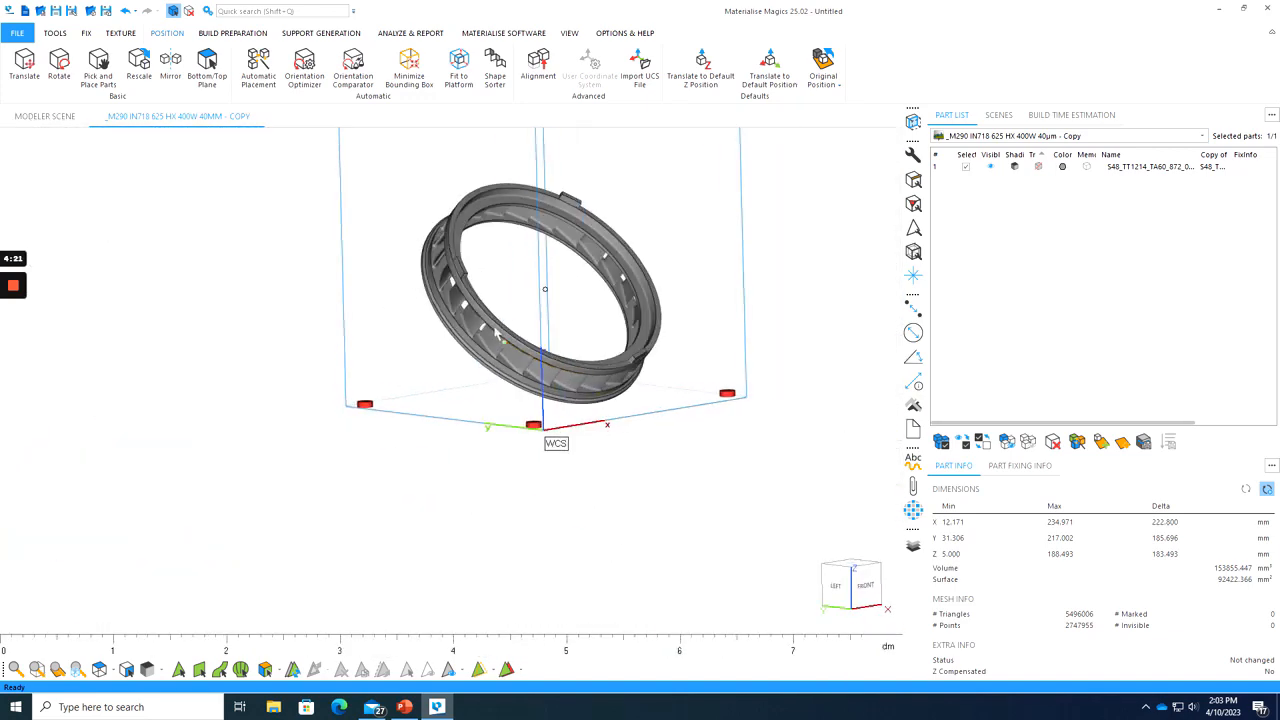
scroll(630, 255, up, 2)
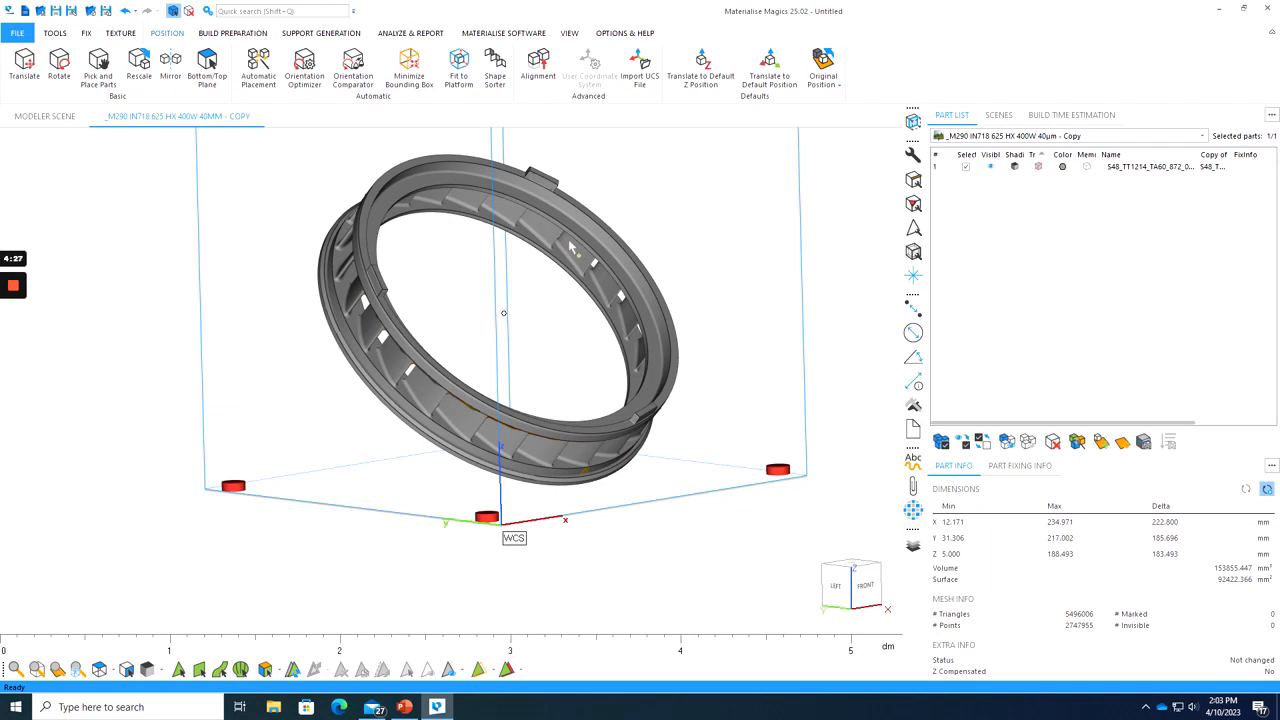
right_drag(562, 250, 549, 316)
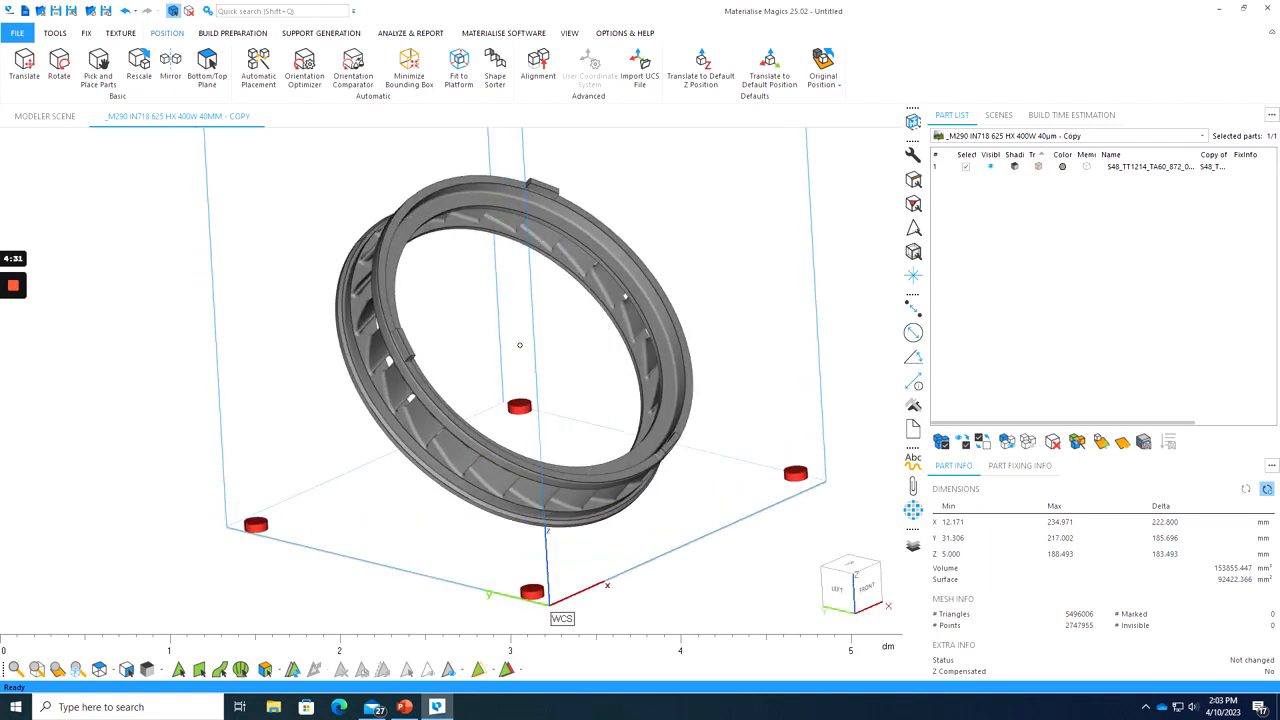
scroll(546, 516, up, 2)
scroll(521, 492, down, 2)
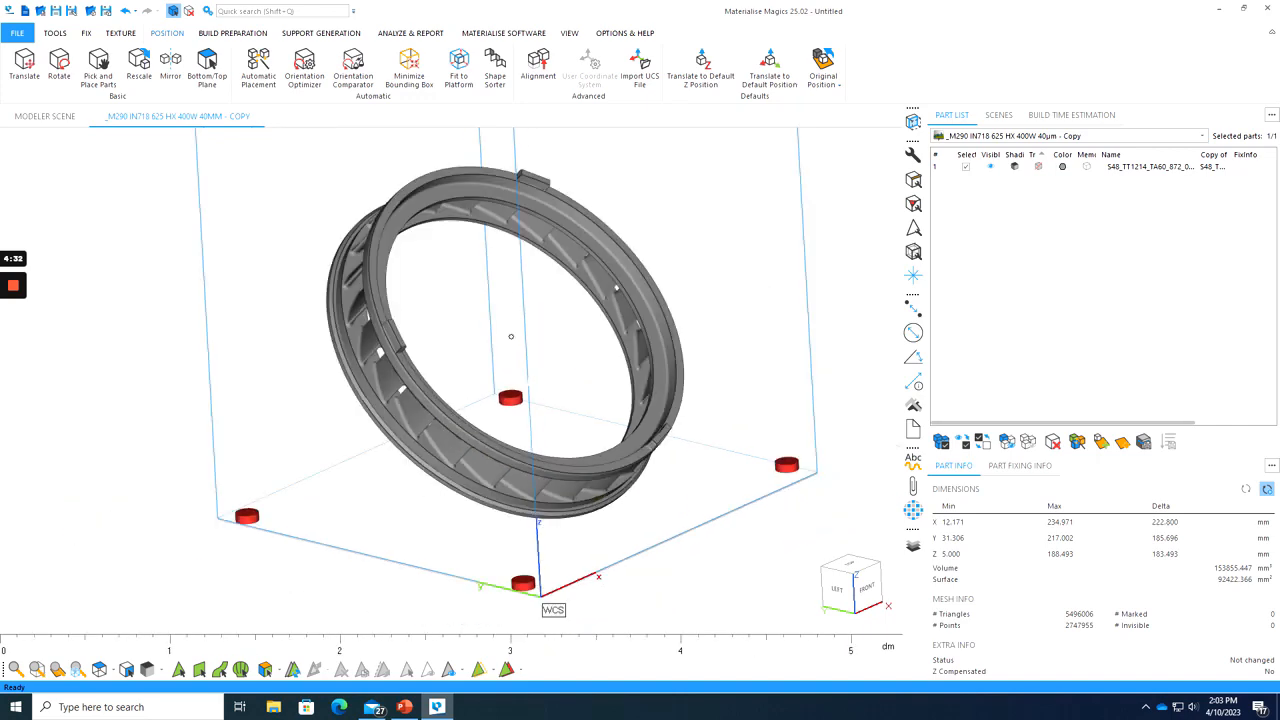
- Enter the manual support generation module for the tilted nozzle ring without generating any supports automatically
click(321, 33)
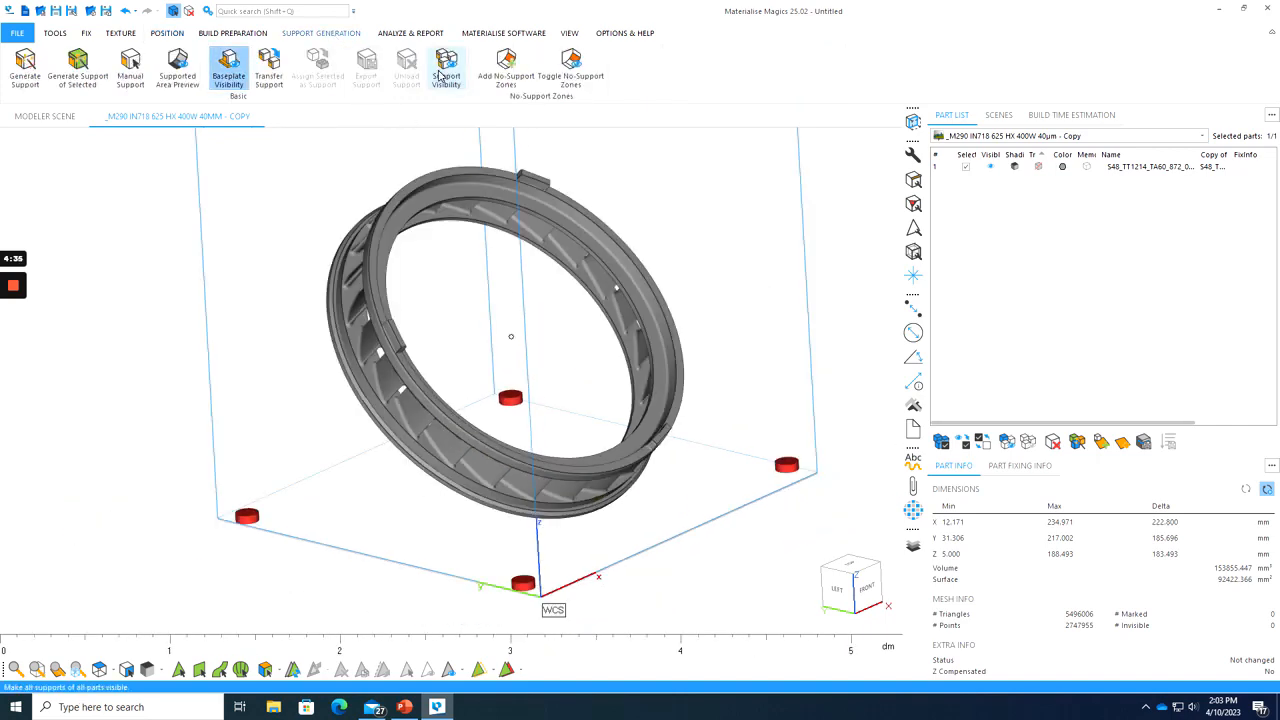
right_drag(510, 336, 603, 334)
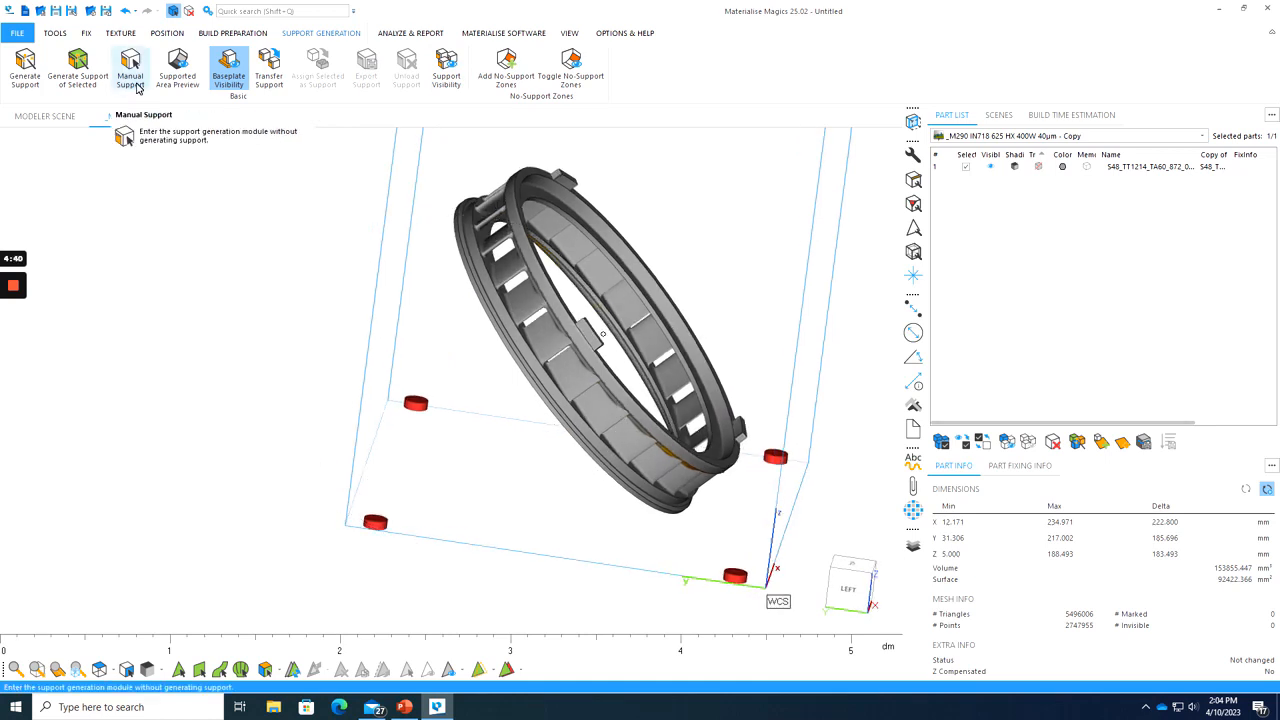
click(137, 86)
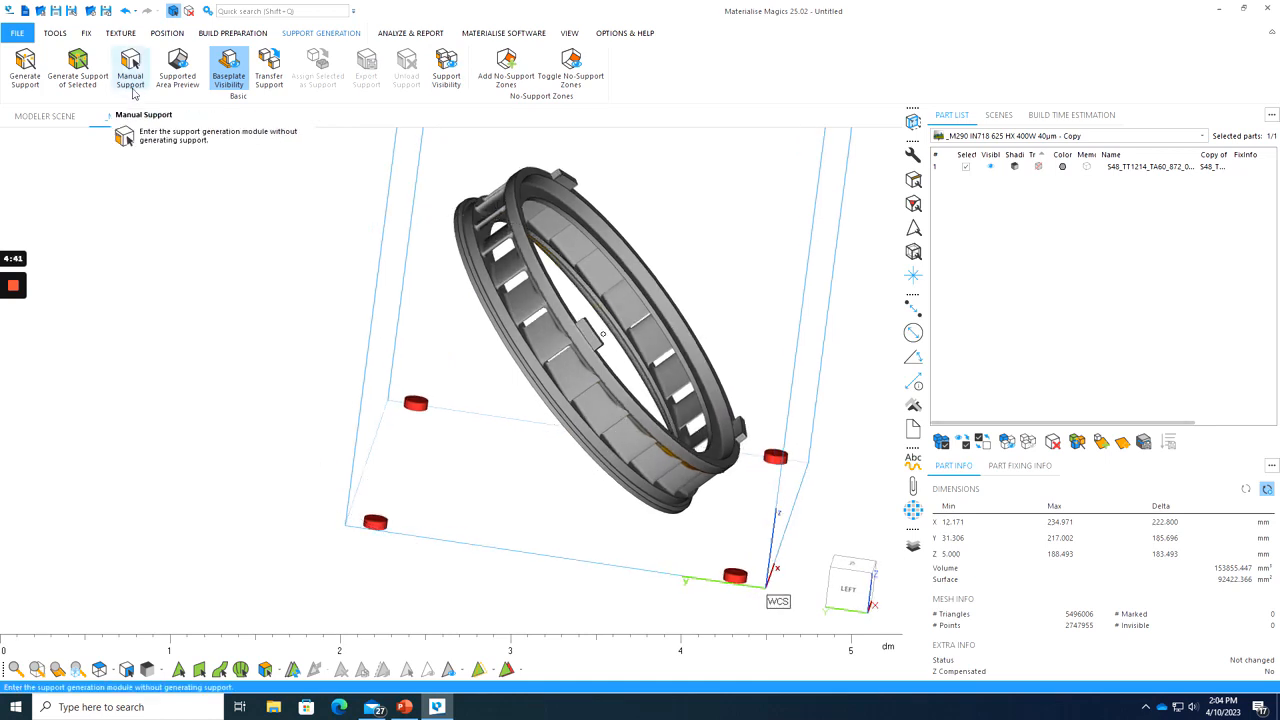
click(17, 89)
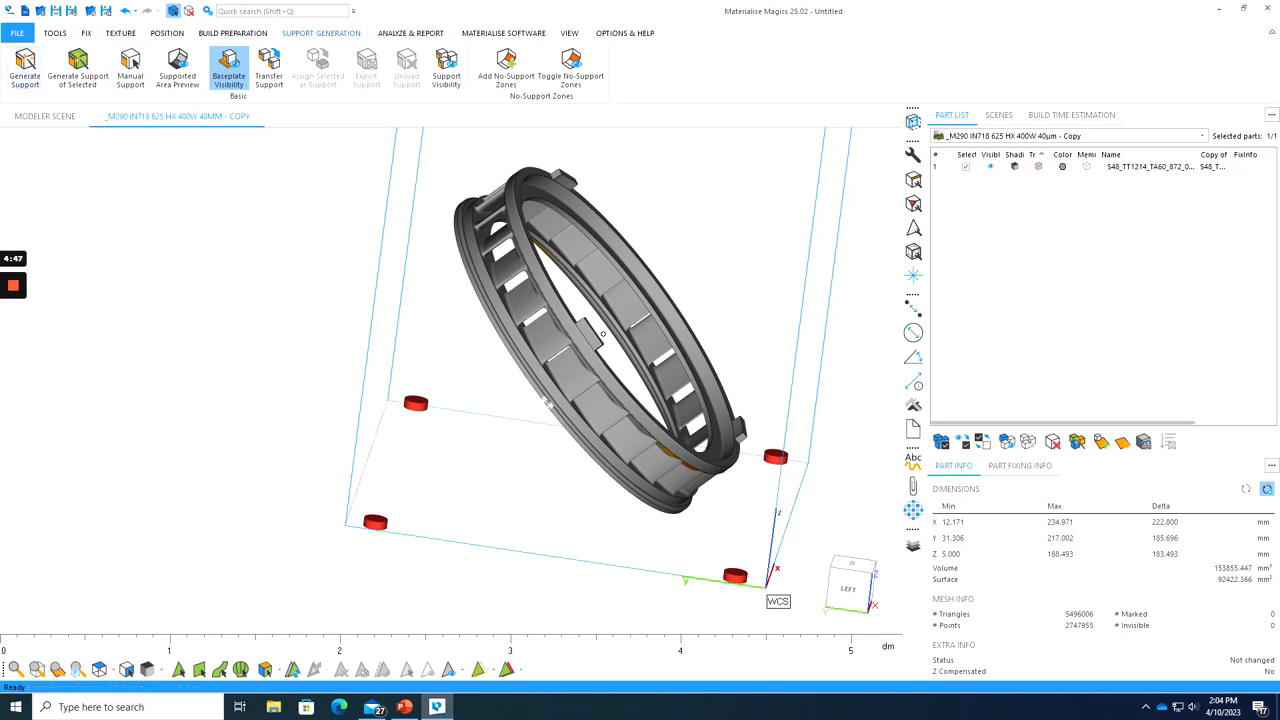
right_drag(531, 303, 518, 308)
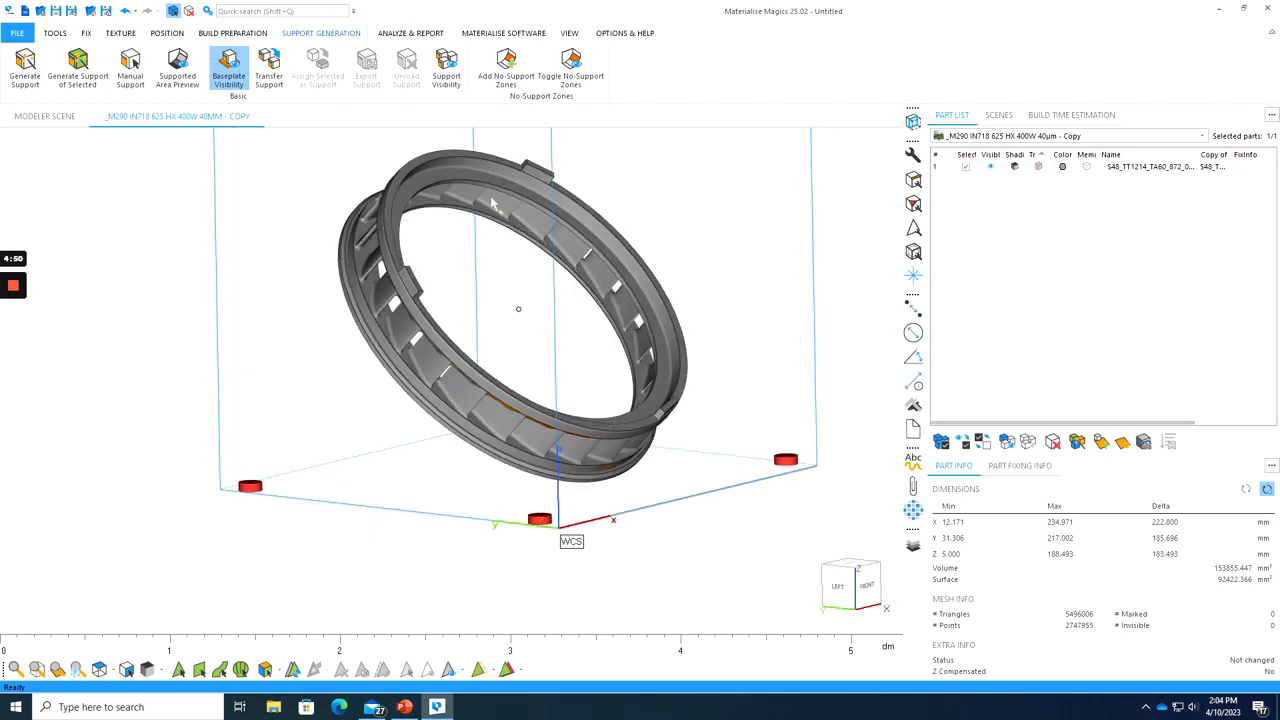
scroll(492, 204, up, 2)
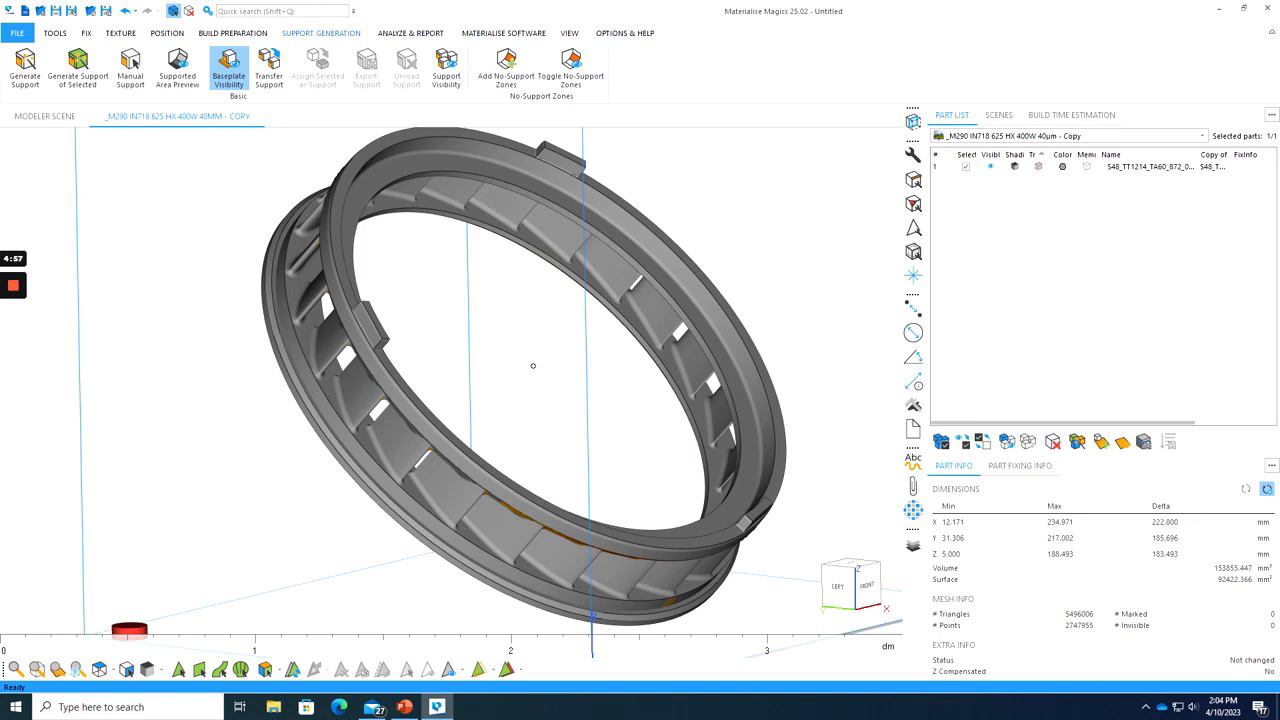
scroll(520, 358, down, 4)
scroll(486, 371, up, 4)
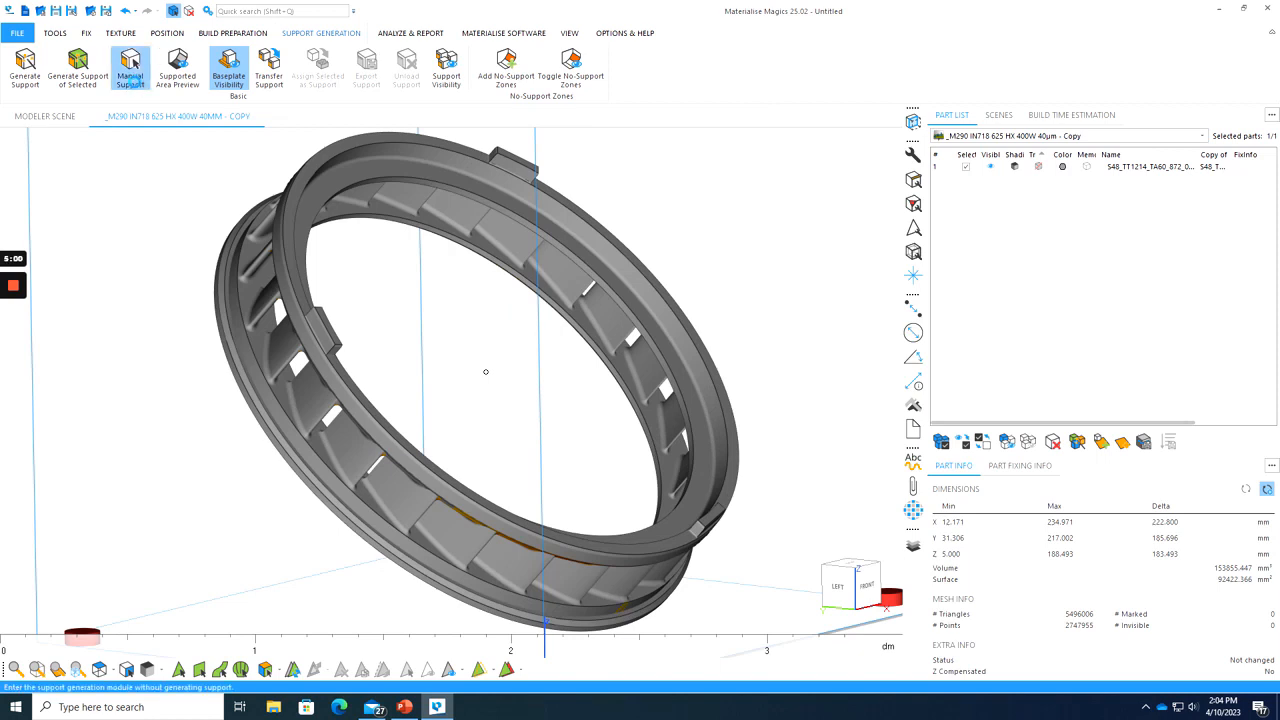
click(133, 80)
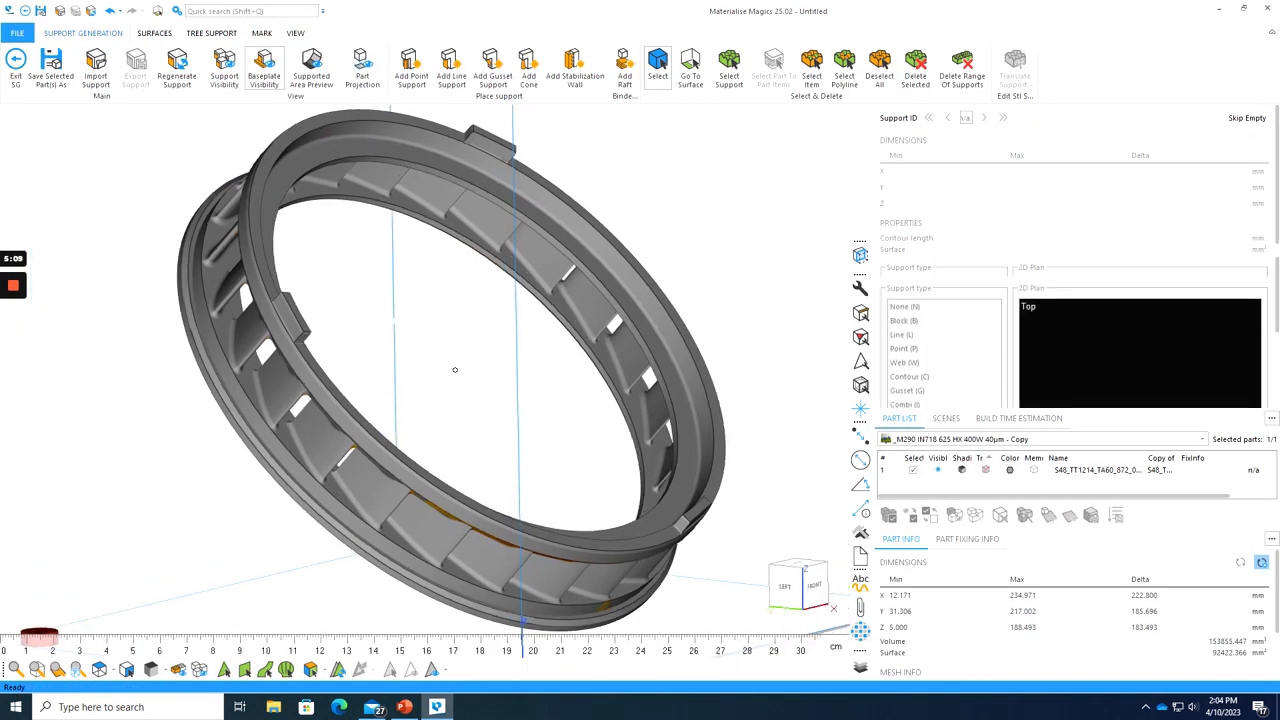
- Mark the outer rim face and the wider inner ring face on the nozzle ring's underside as planes
scroll(343, 375, up, 5)
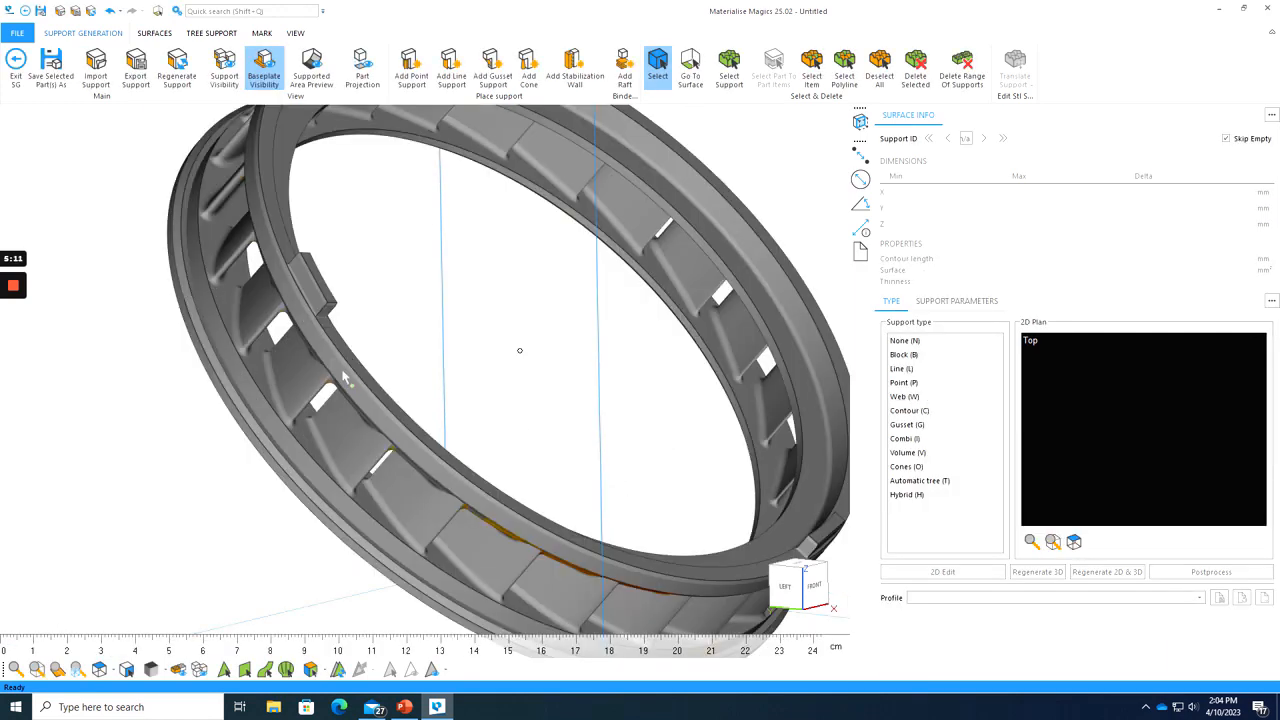
scroll(490, 348, down, 5)
right_drag(463, 346, 477, 383)
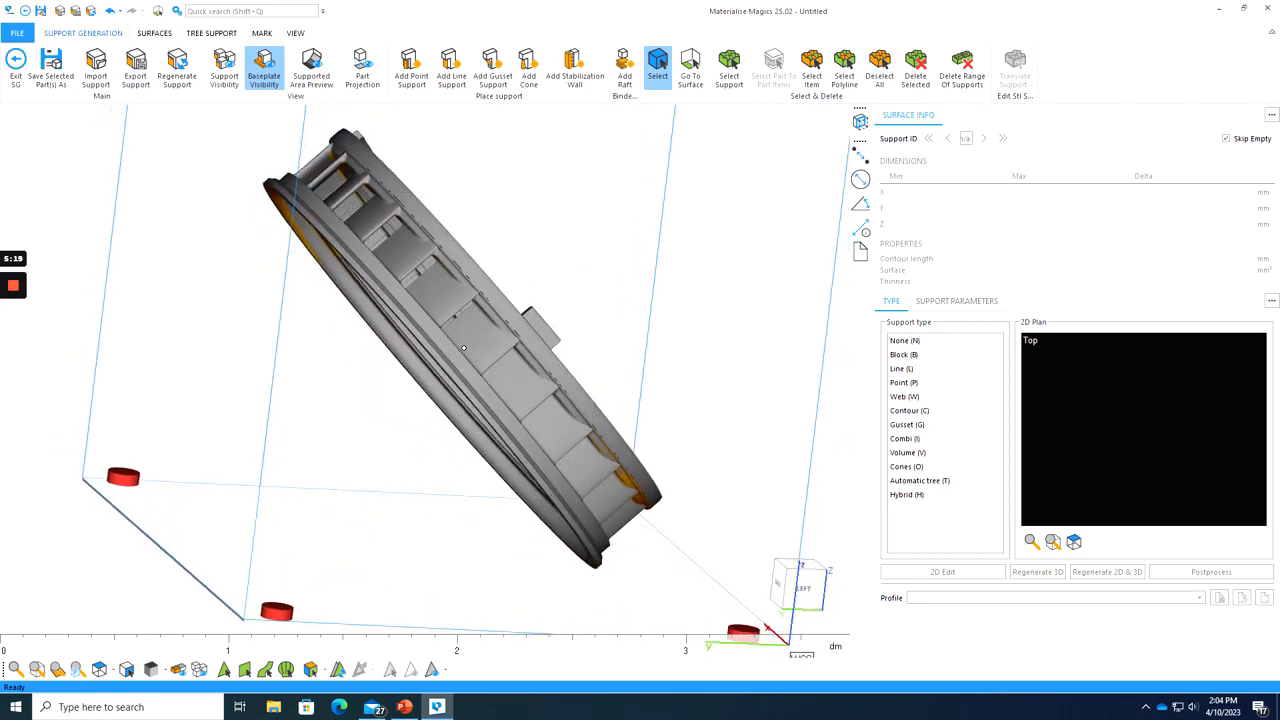
click(246, 671)
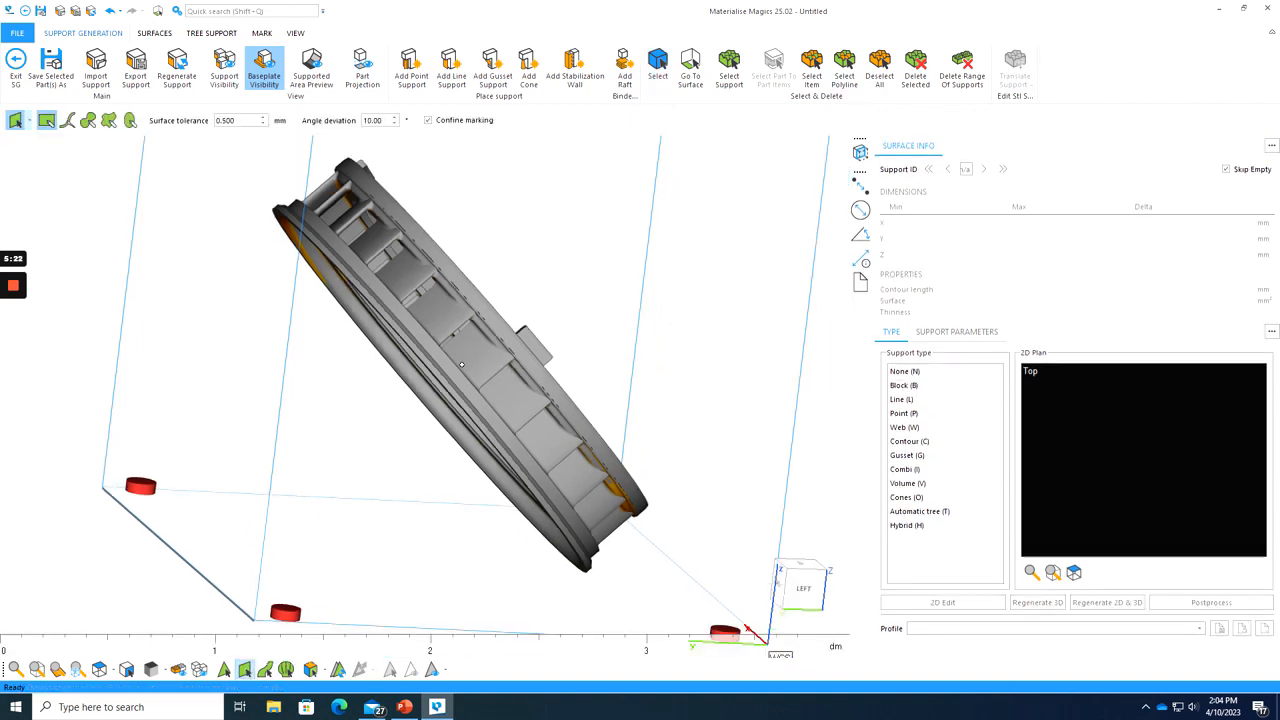
right_drag(285, 355, 343, 306)
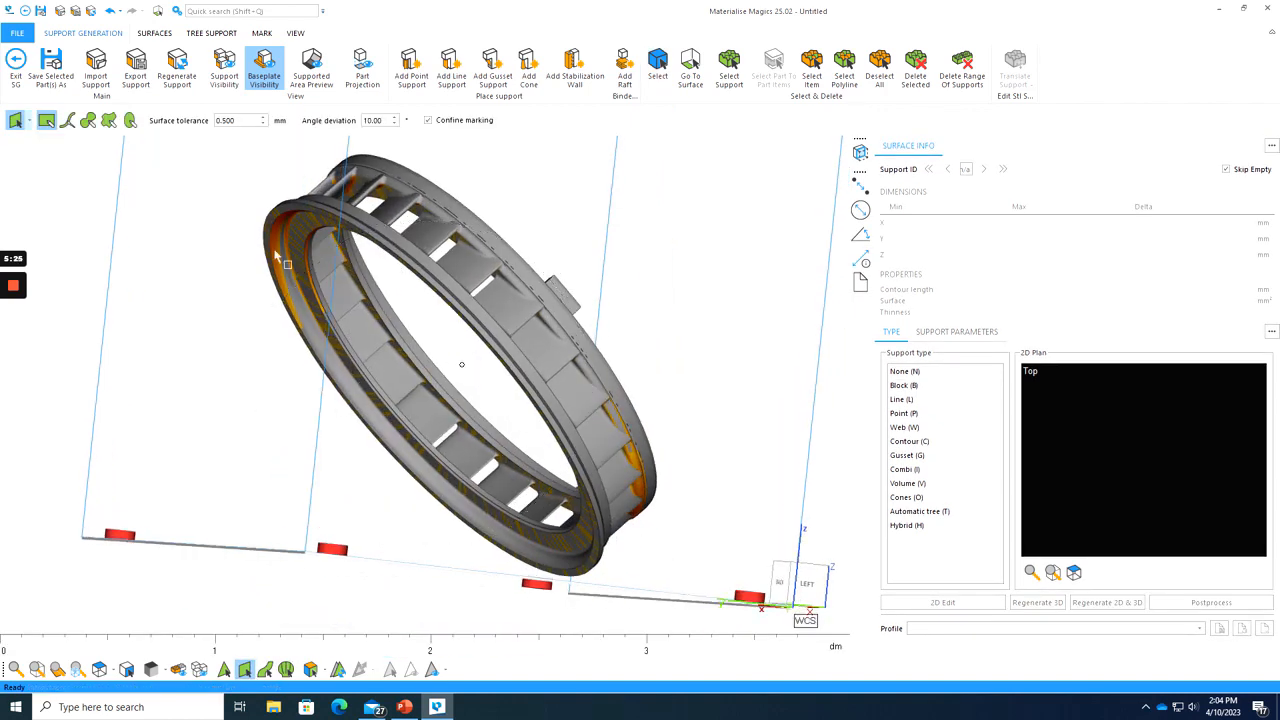
click(267, 242)
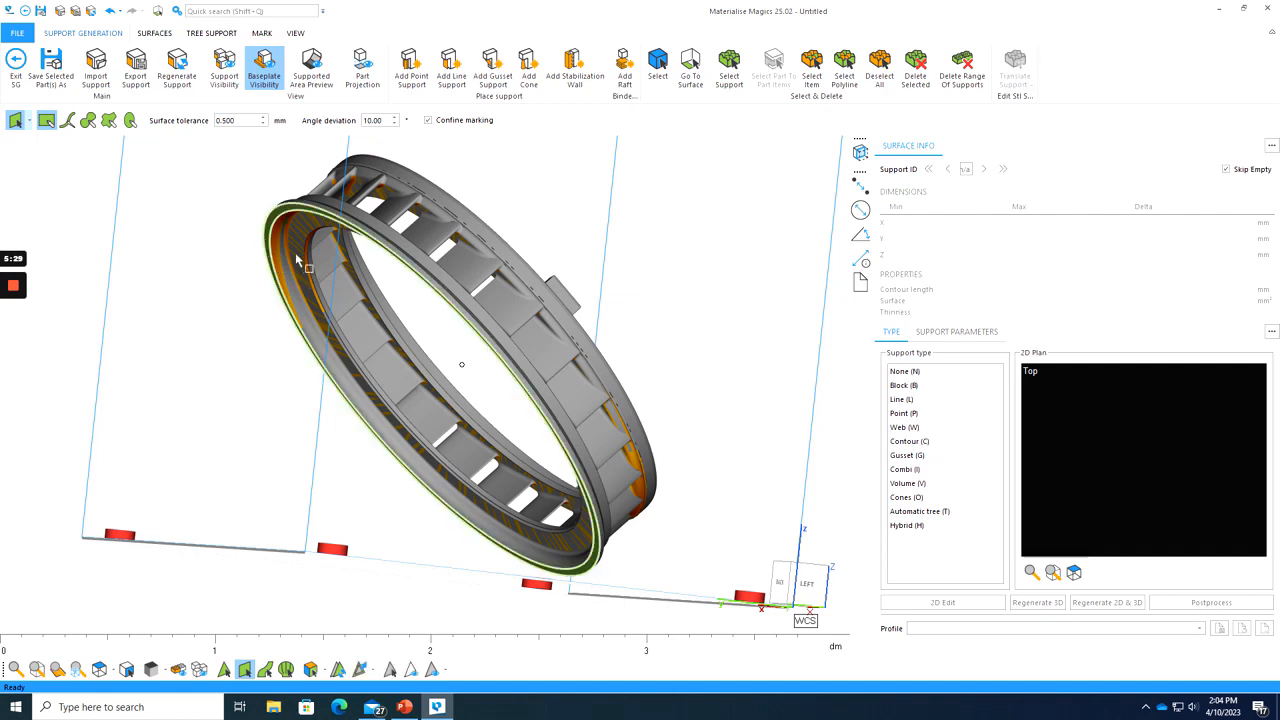
click(296, 260)
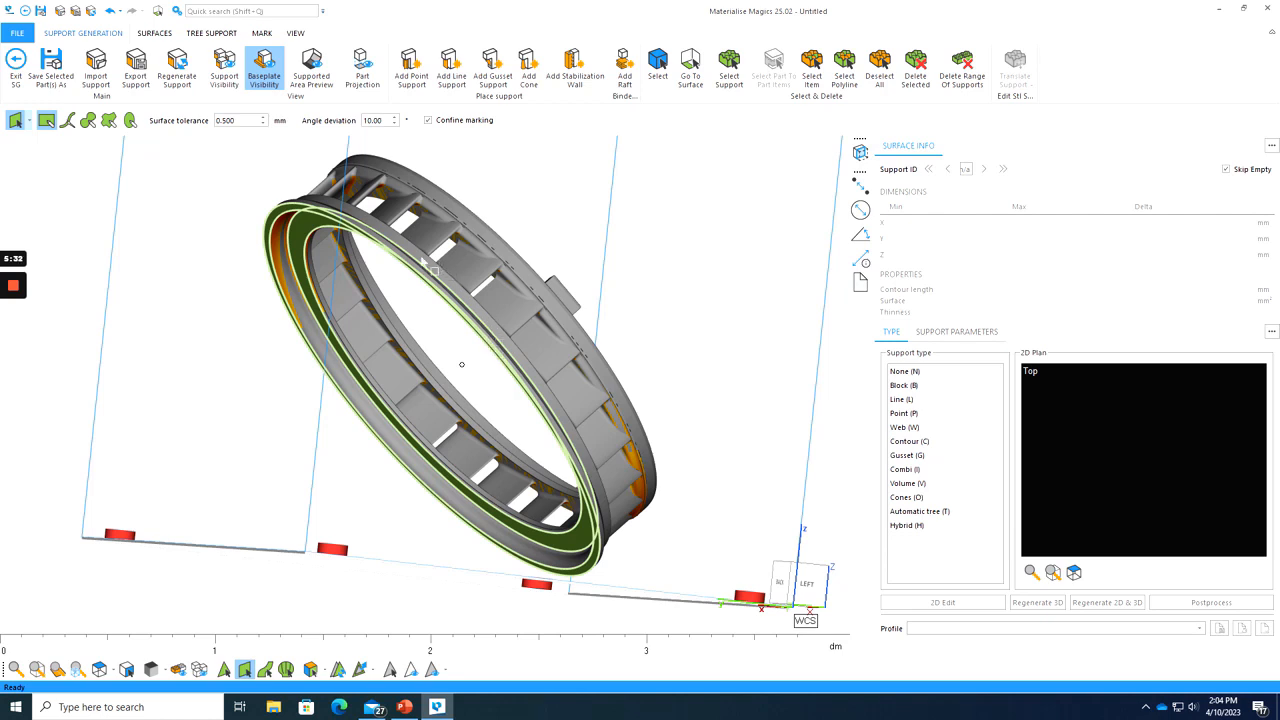
- Create a new support surface from the marked underside faces and assign it the Block support type
click(155, 33)
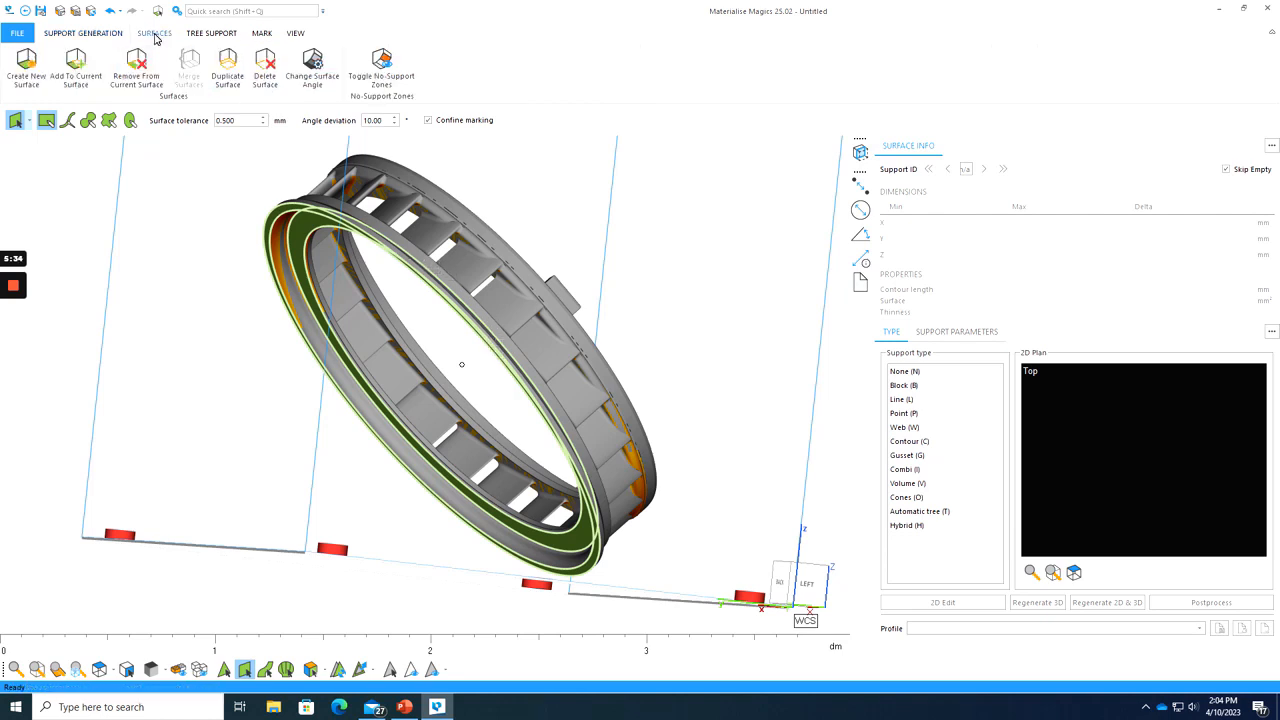
click(27, 88)
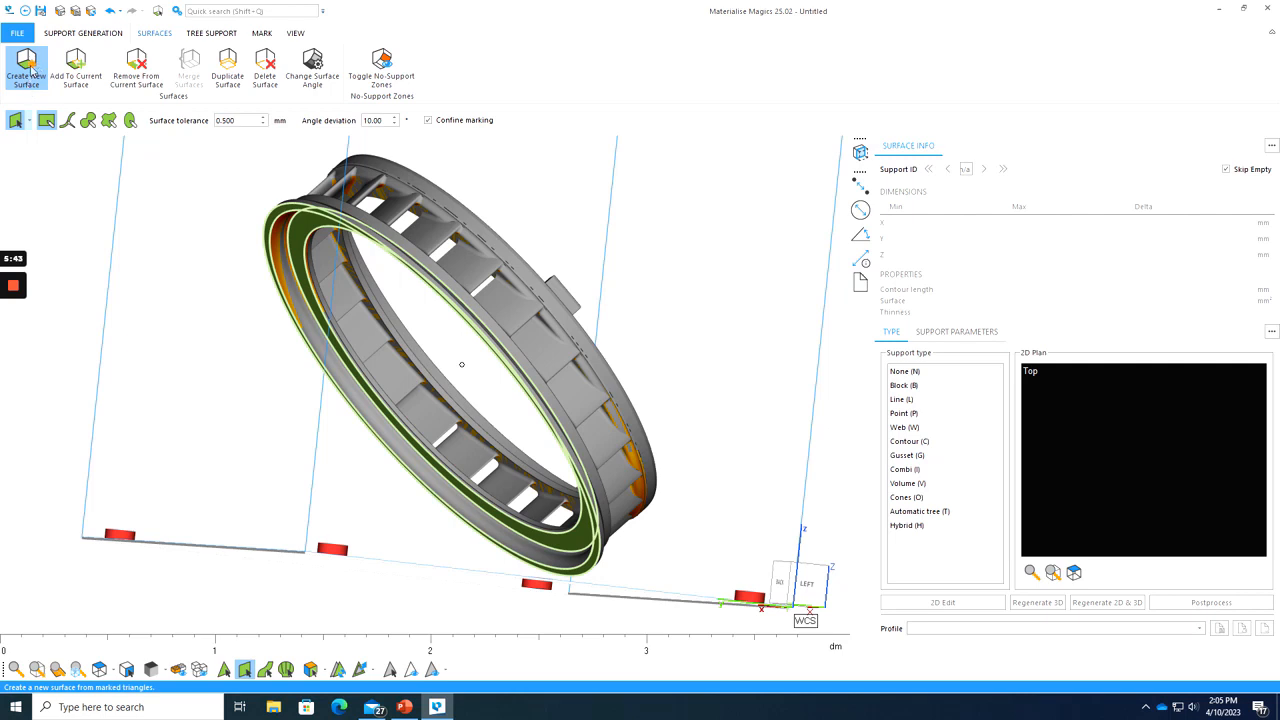
click(30, 72)
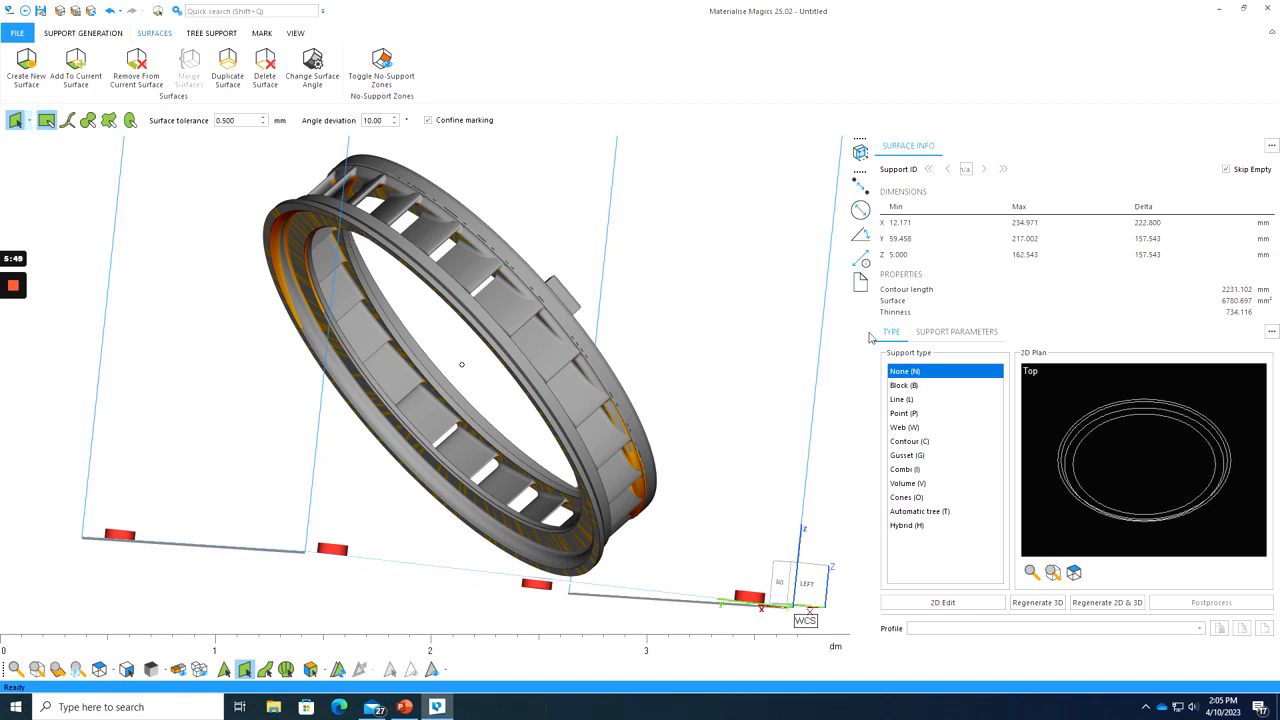
click(915, 388)
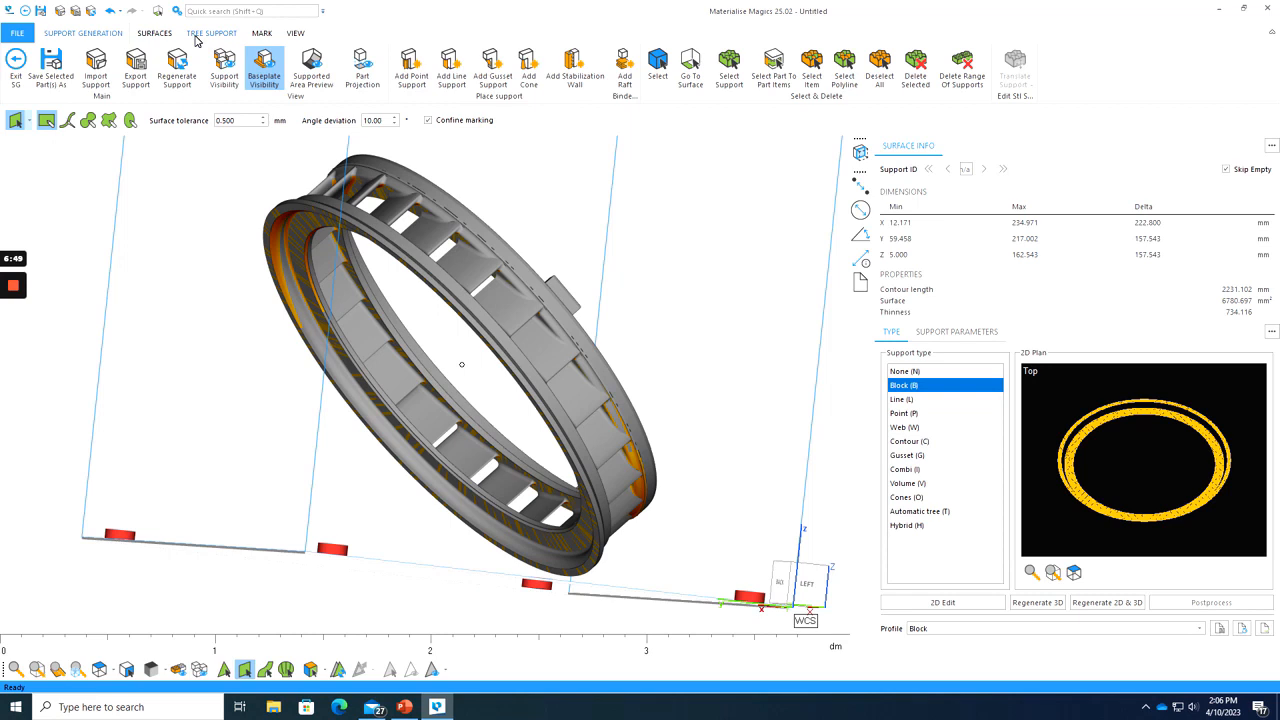
- Make the supports visible and examine how the block supports run from the ring's underside to the platform
click(228, 76)
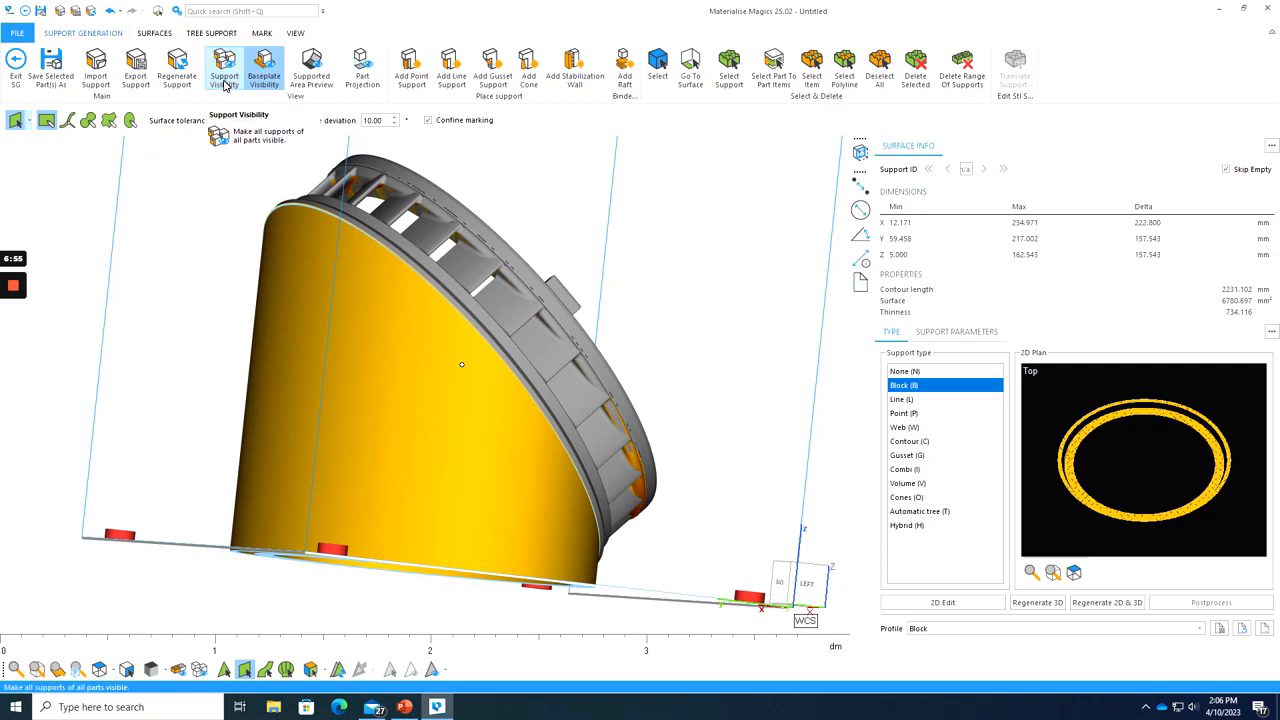
click(226, 86)
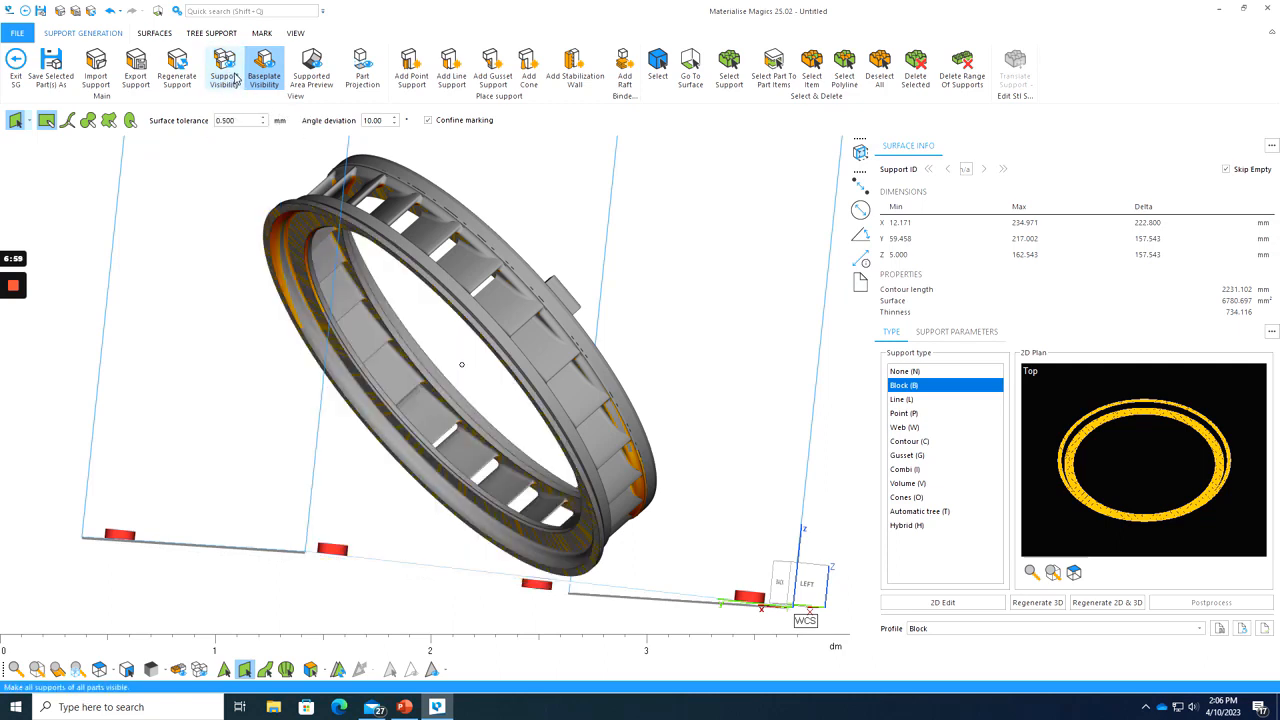
click(236, 85)
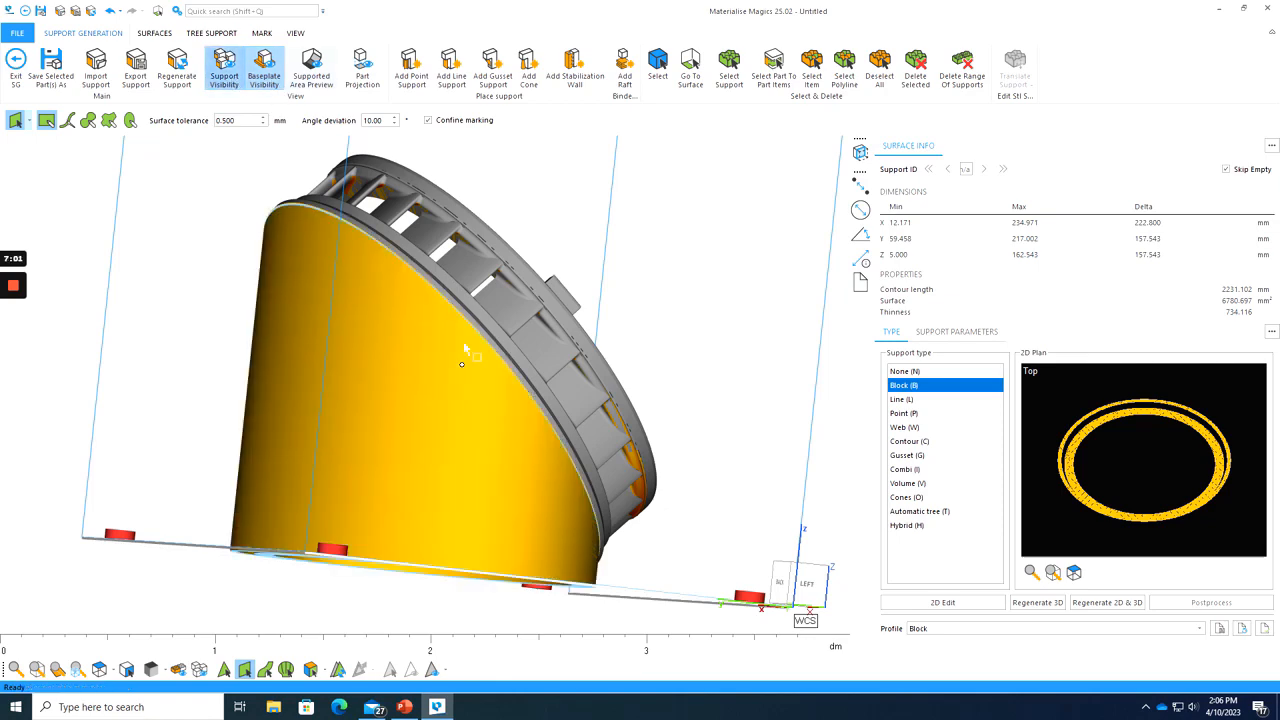
right_drag(428, 332, 358, 376)
scroll(430, 350, down, 4)
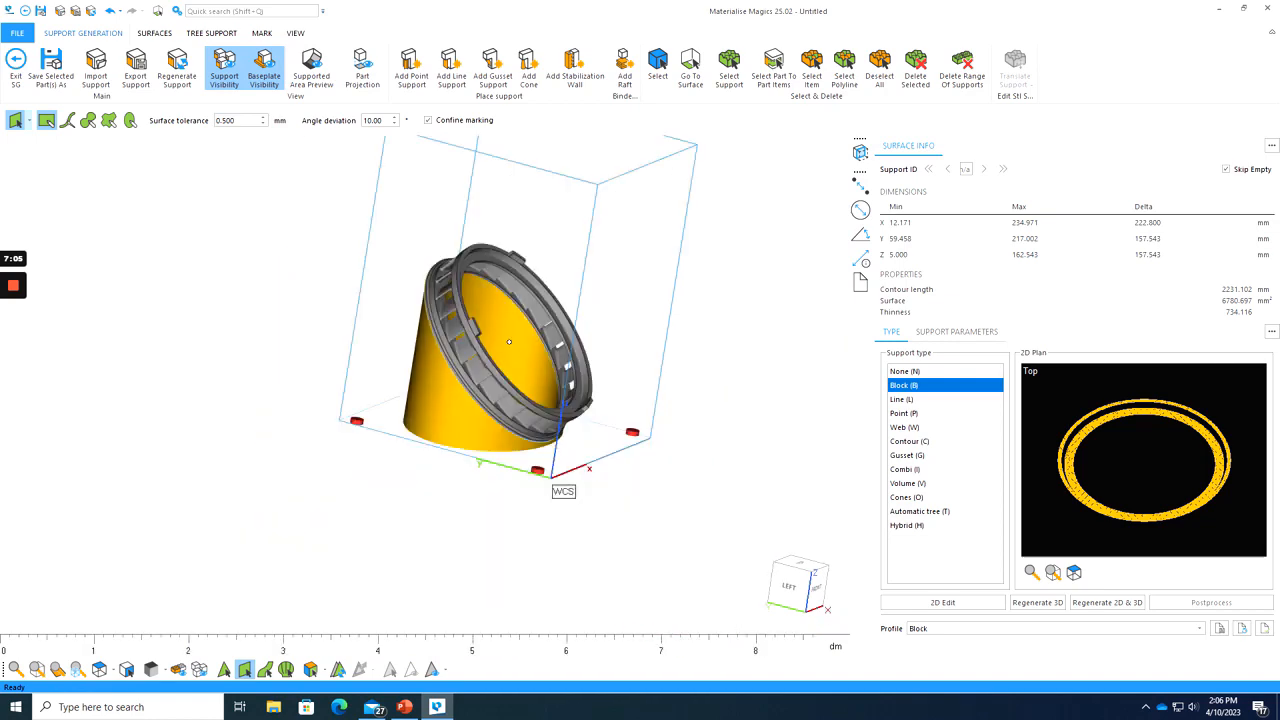
right_drag(549, 367, 548, 367)
scroll(490, 348, up, 6)
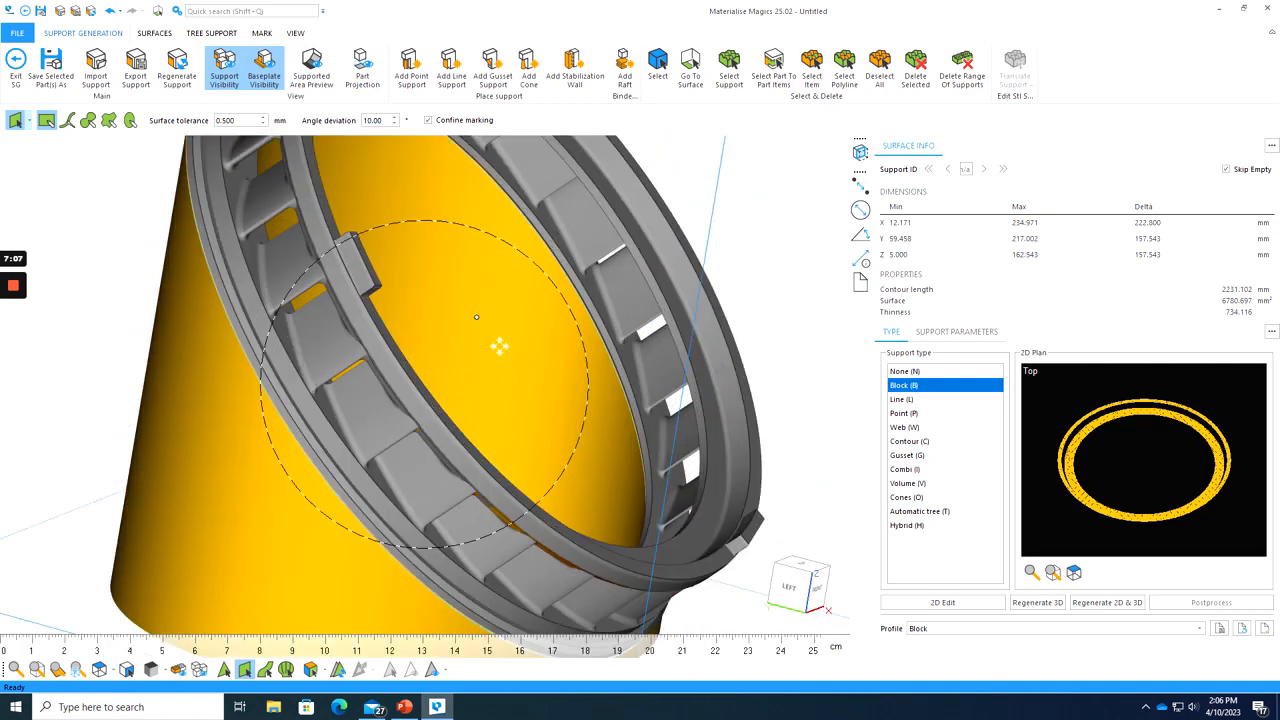
scroll(490, 348, down, 6)
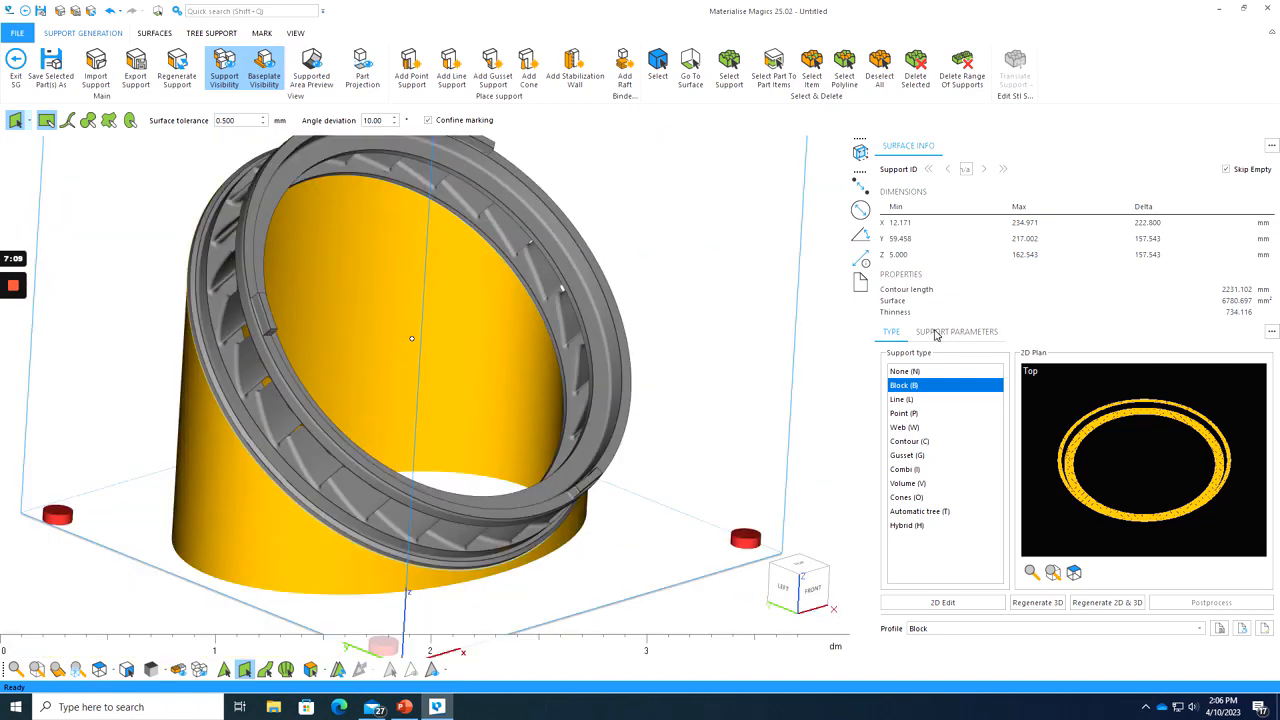
- Review the block support parameters, from the general offset, height, thickness and rescale settings to hatching and hatching teeth
click(938, 334)
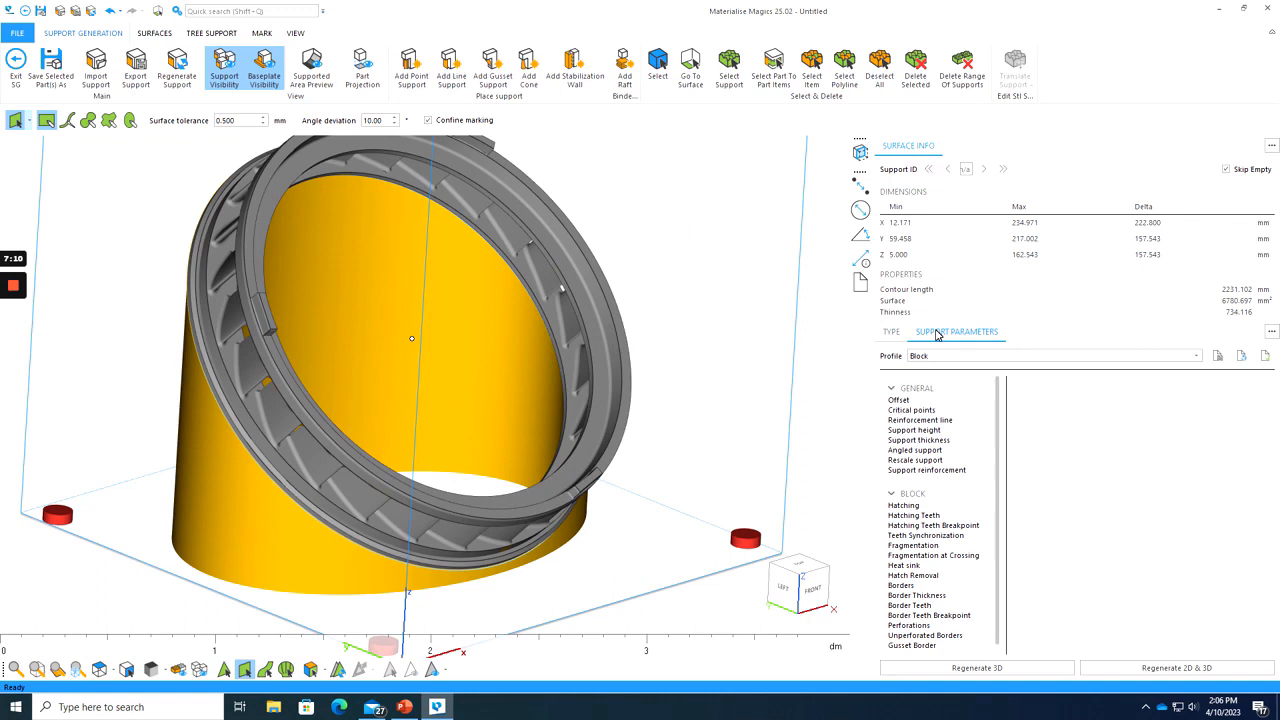
click(912, 401)
click(918, 410)
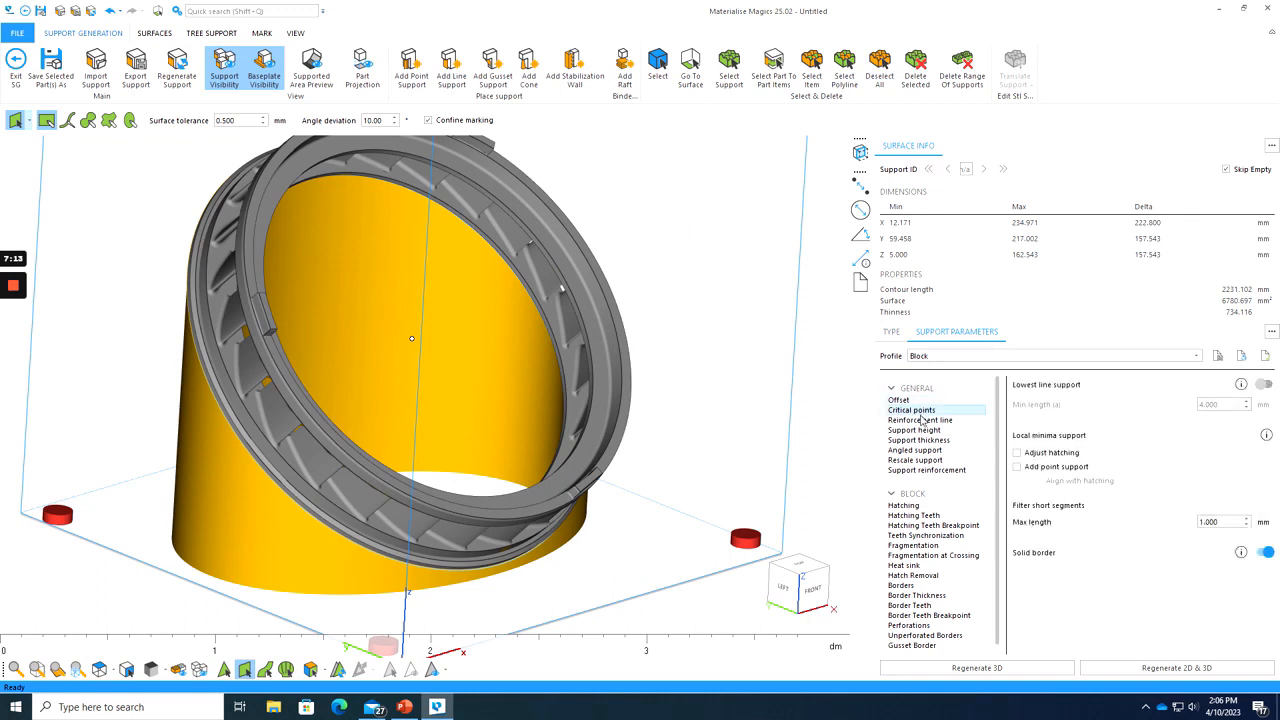
click(920, 420)
click(922, 430)
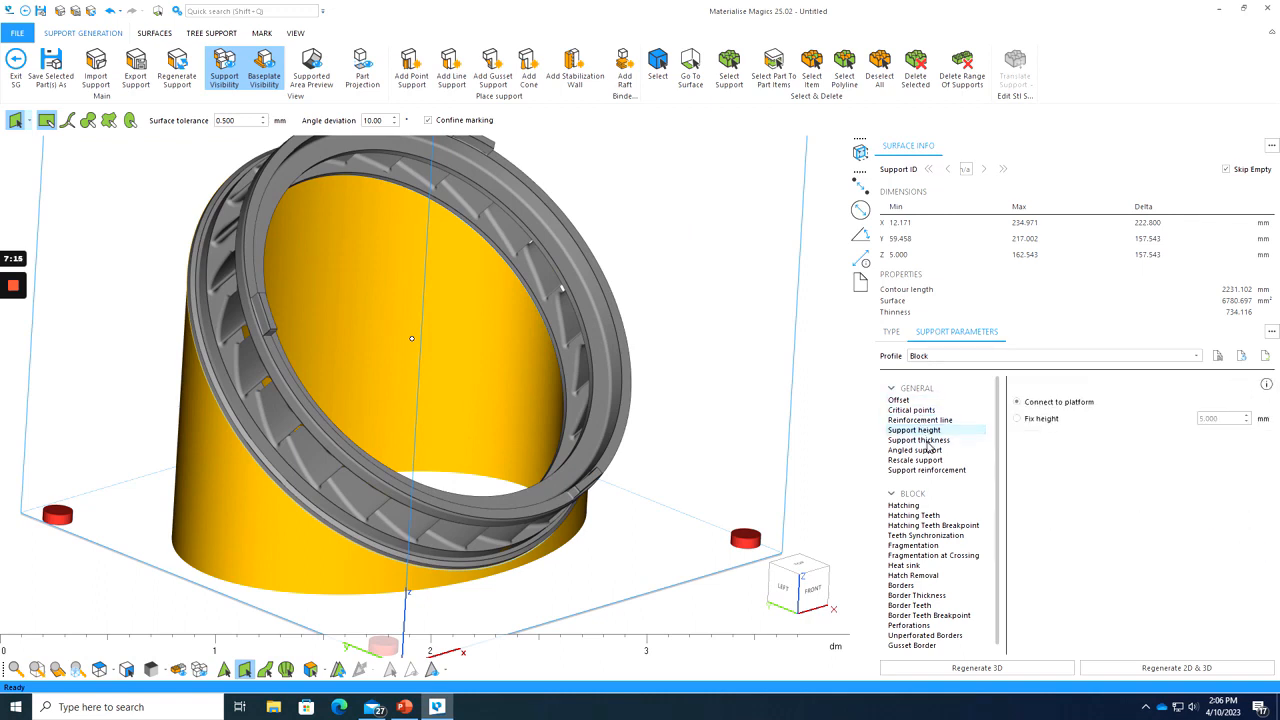
click(926, 440)
click(928, 450)
click(930, 460)
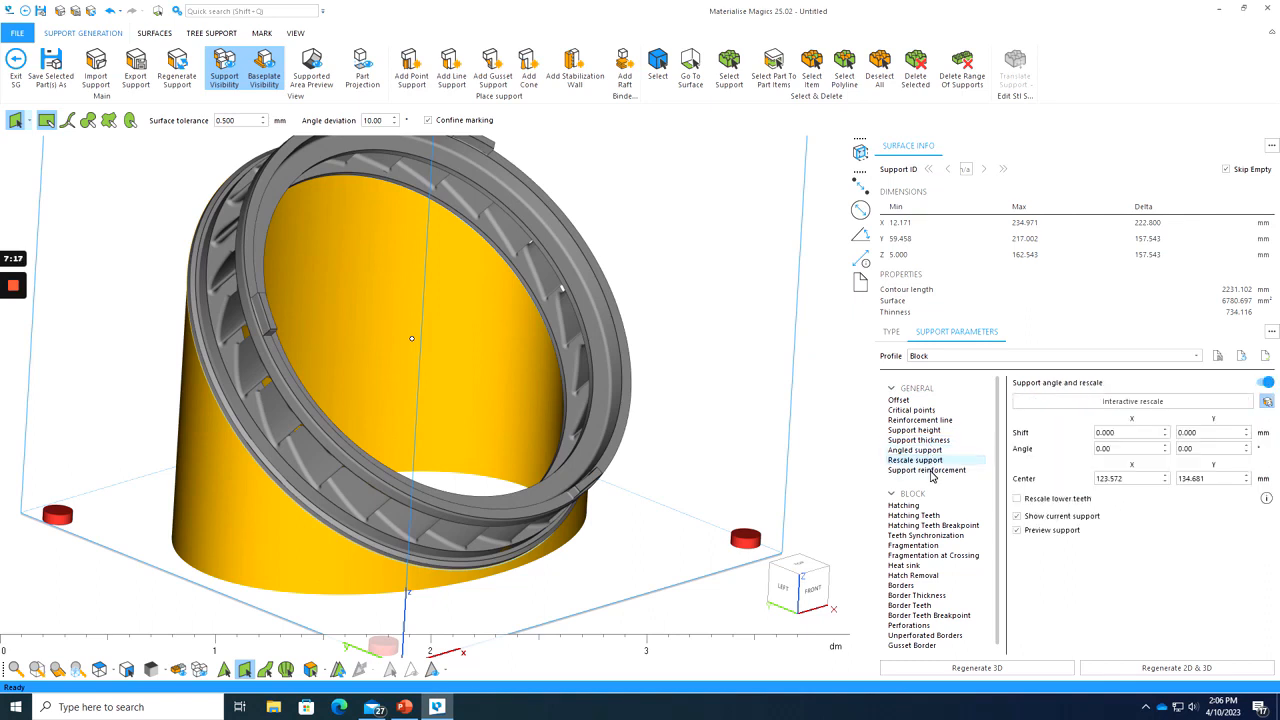
click(933, 470)
click(924, 515)
click(925, 506)
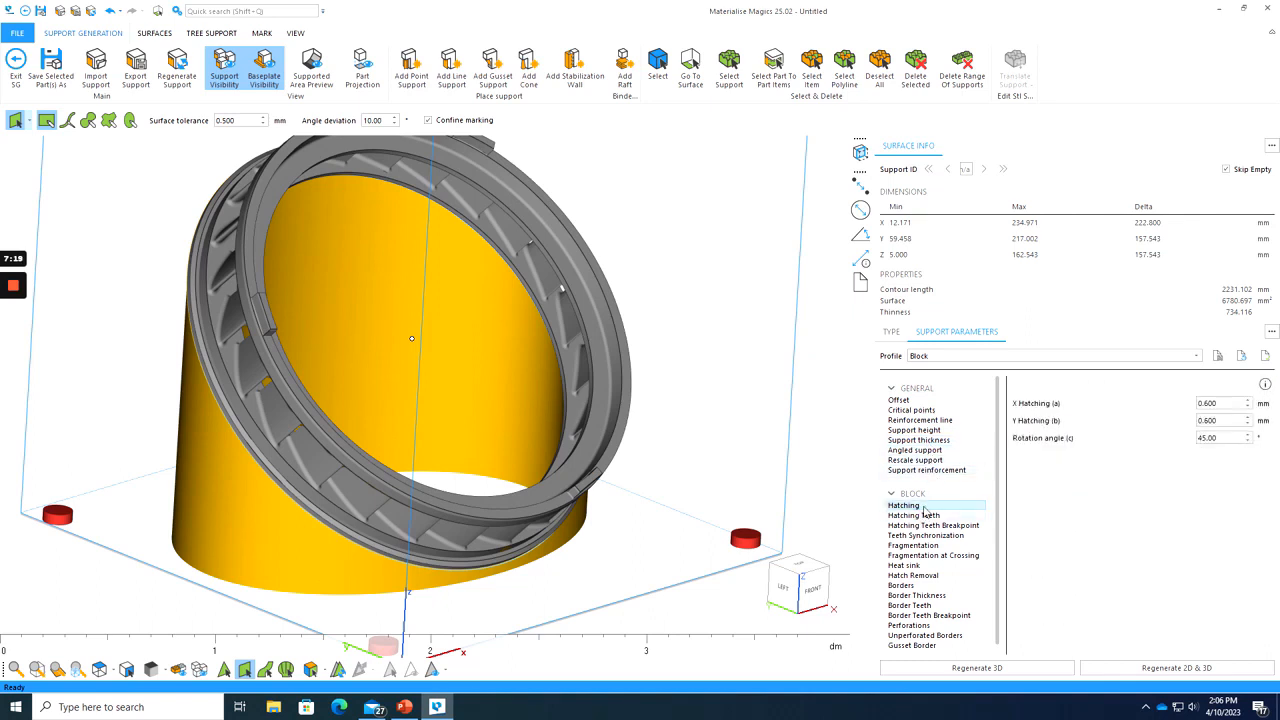
click(938, 516)
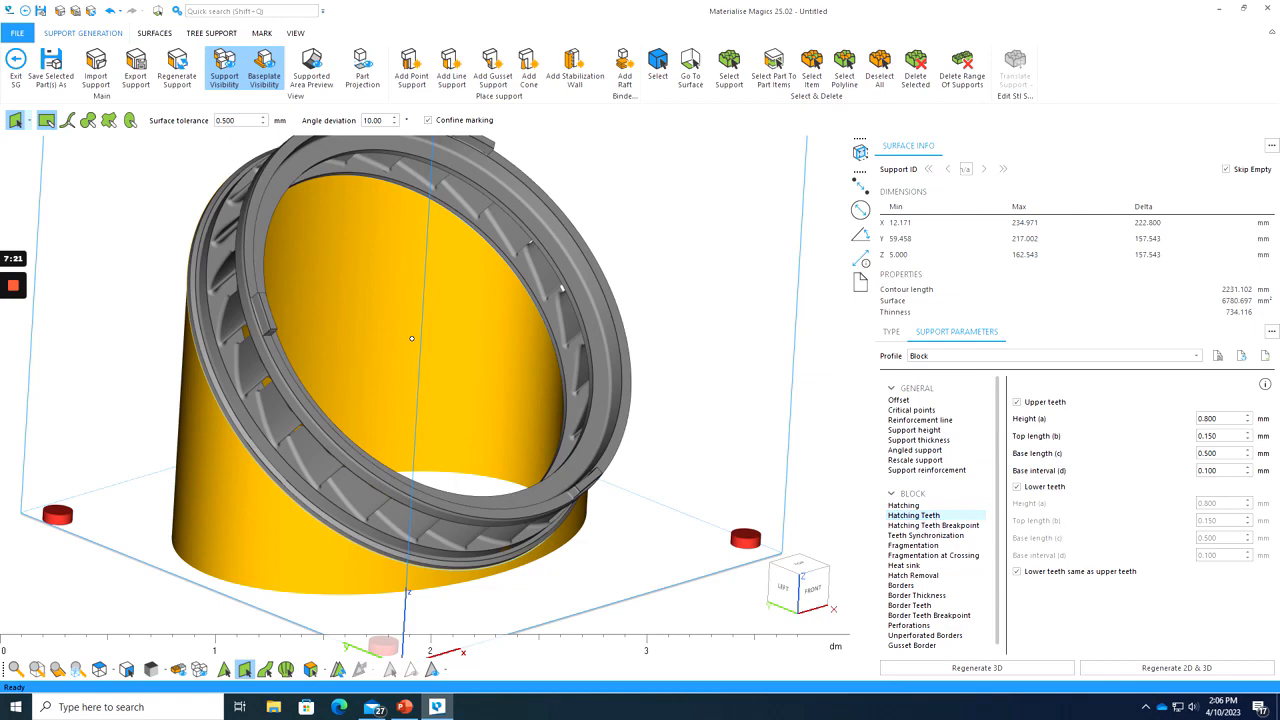
- Examine the supported nozzle ring and its block support walls up close and from several angles
scroll(688, 350, down, 5)
scroll(570, 355, up, 8)
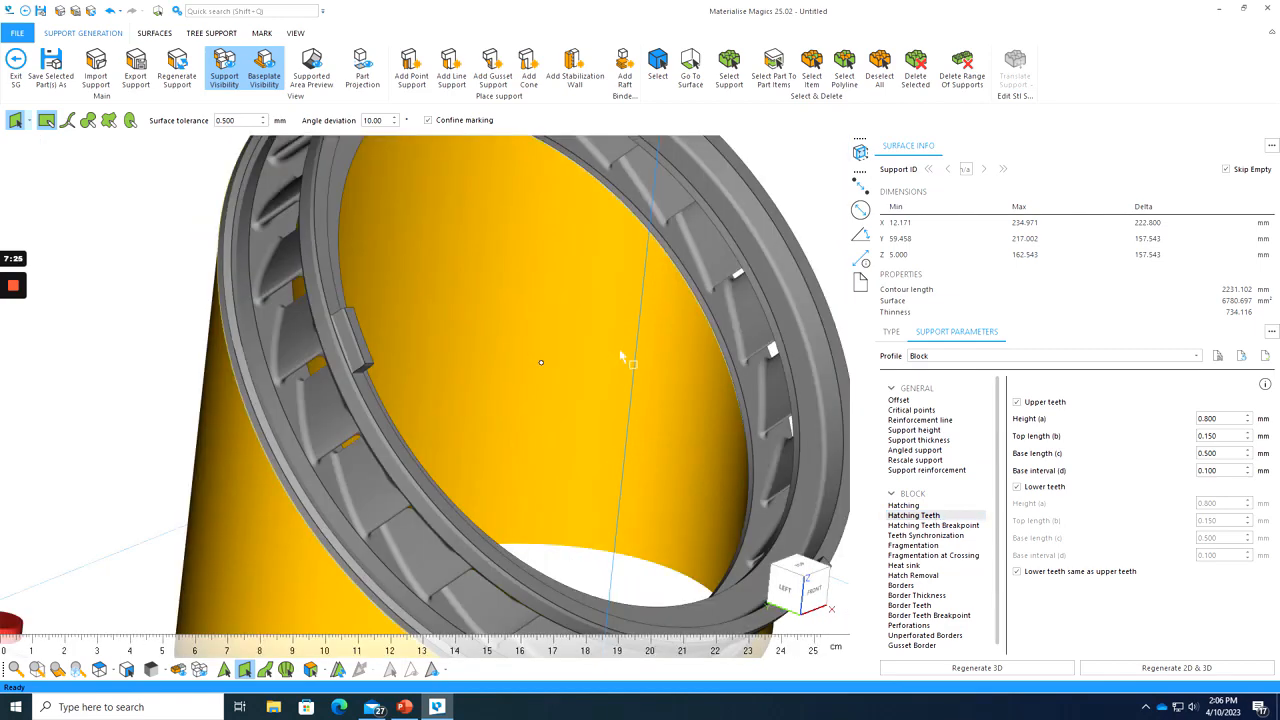
scroll(611, 355, down, 2)
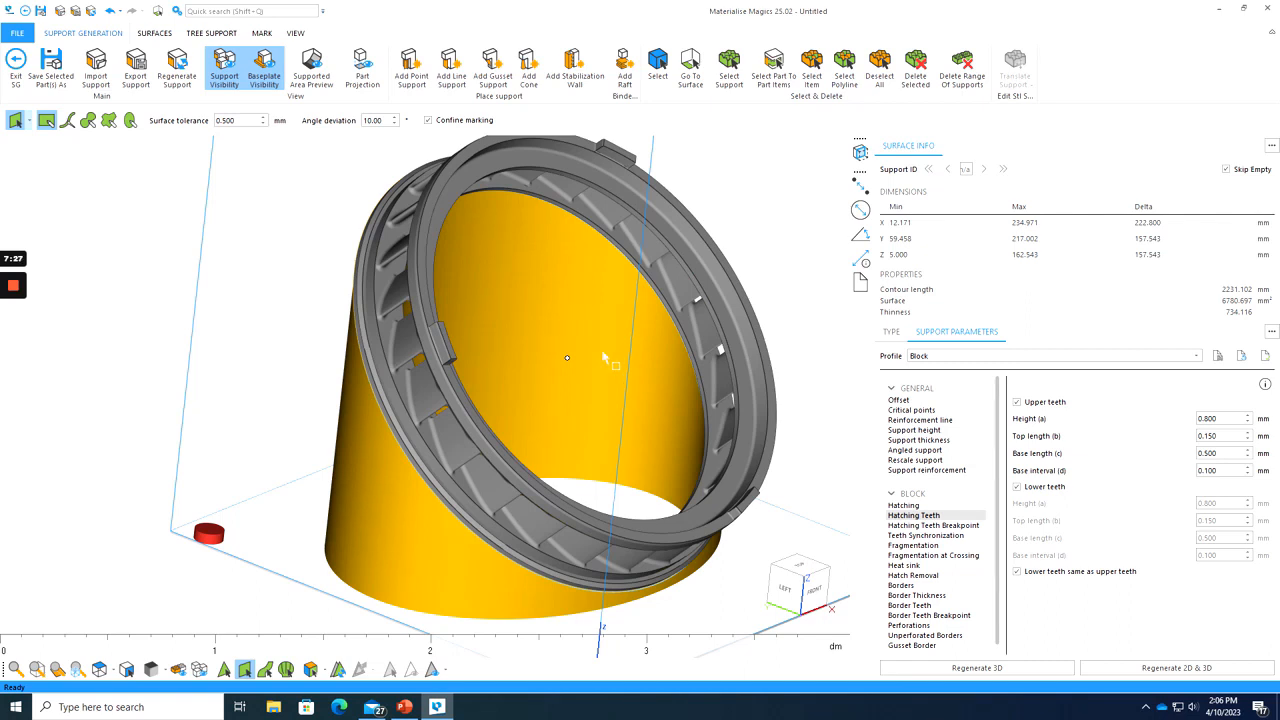
right_drag(600, 372, 505, 433)
right_drag(630, 370, 642, 354)
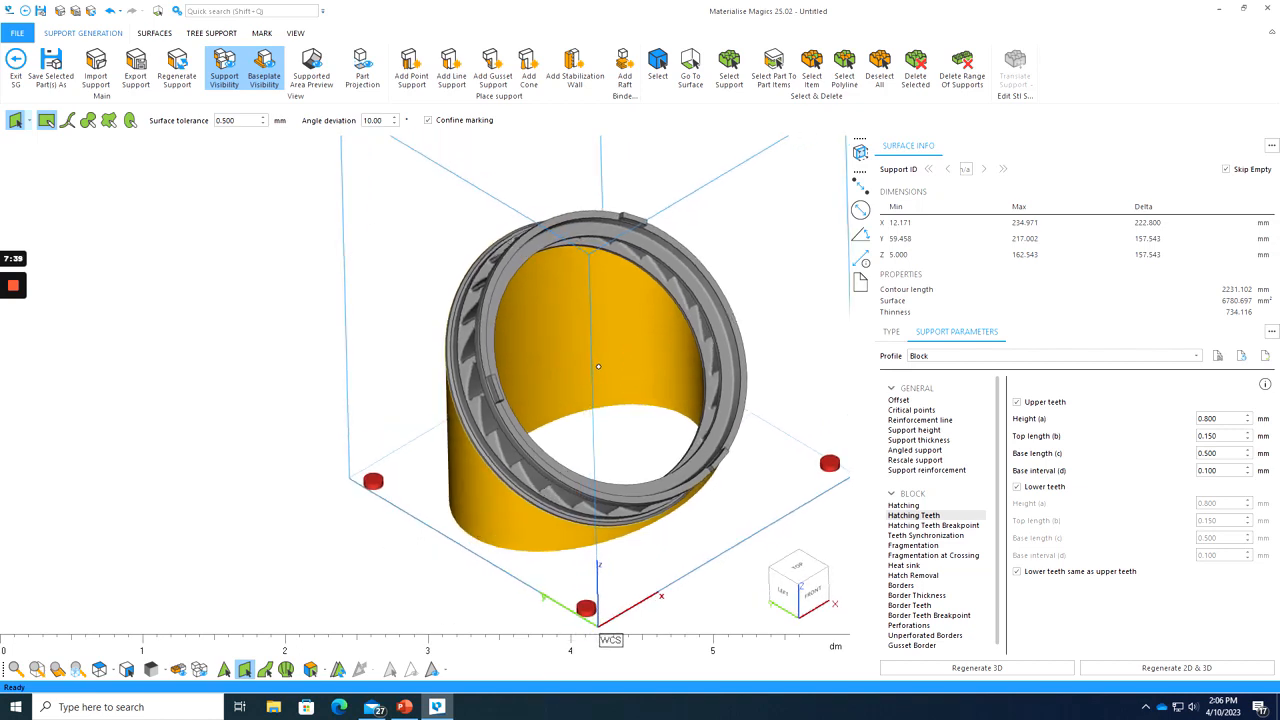
right_drag(450, 452, 560, 451)
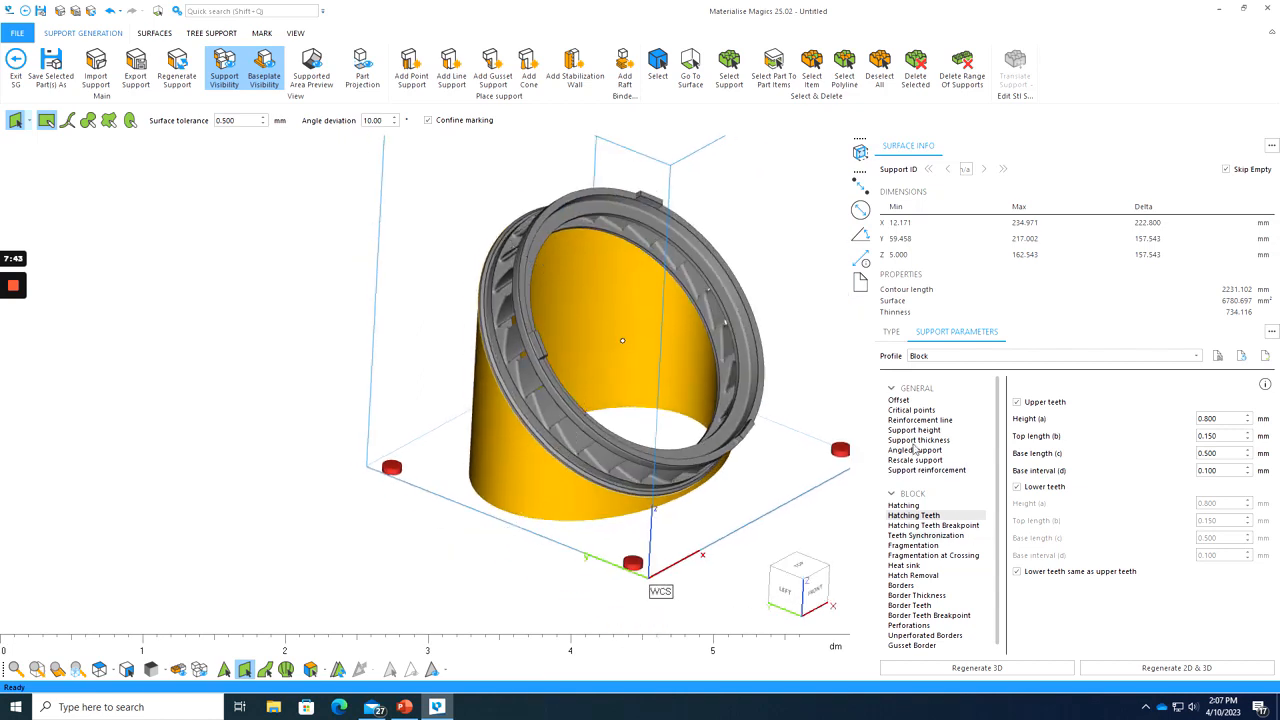
- Review the block support settings for offset, critical points, reinforcement line, height, thickness, hatching, hatching teeth and hatching teeth breakpoint
click(899, 400)
click(906, 410)
click(910, 420)
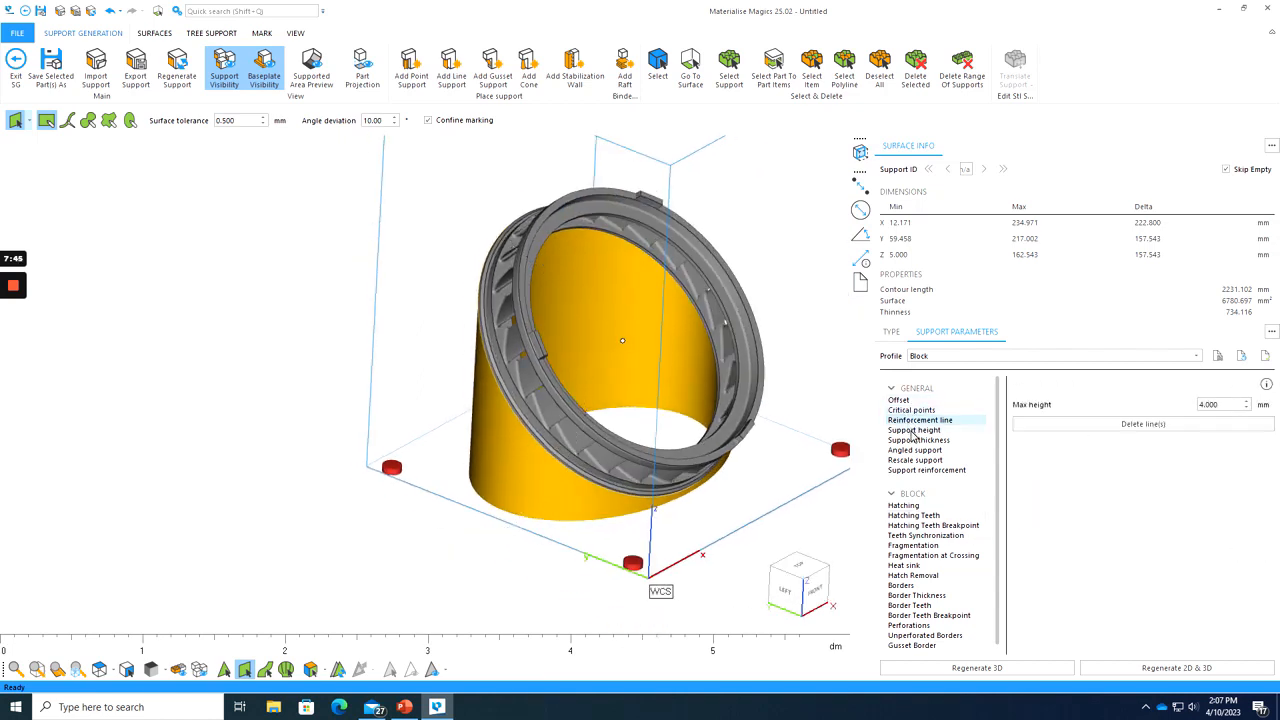
click(912, 430)
click(915, 440)
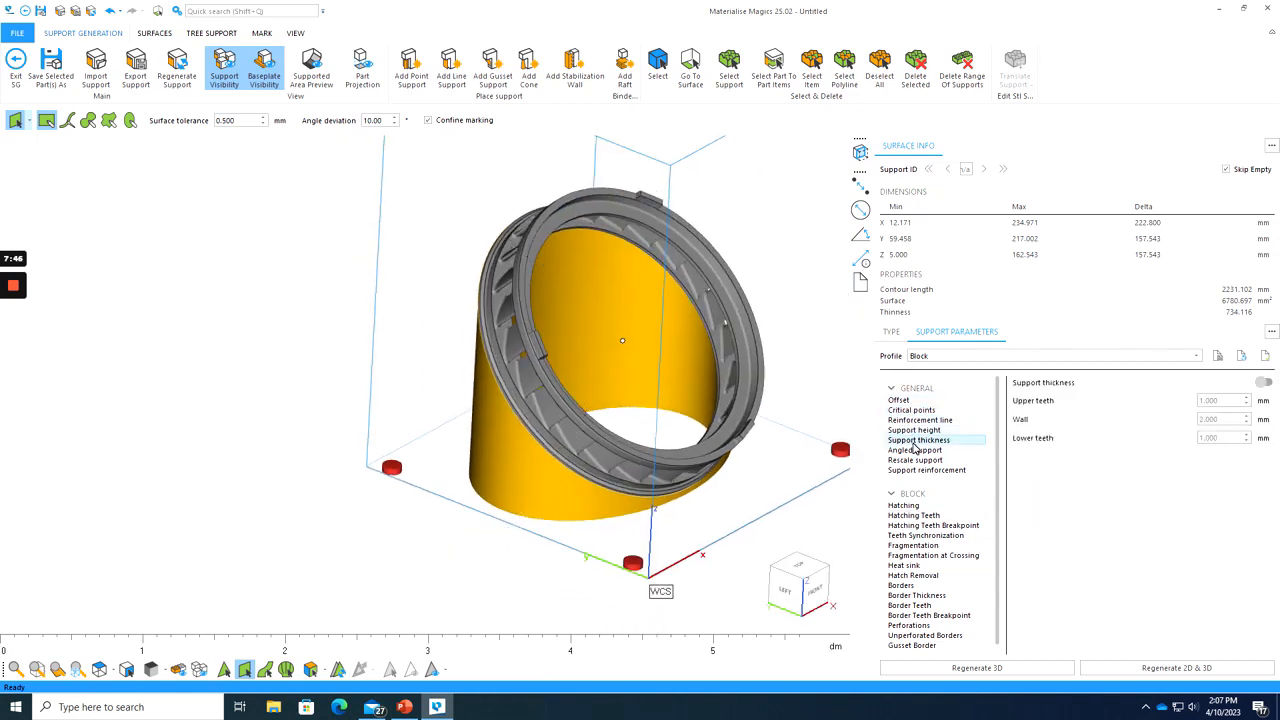
click(924, 506)
click(926, 515)
click(930, 525)
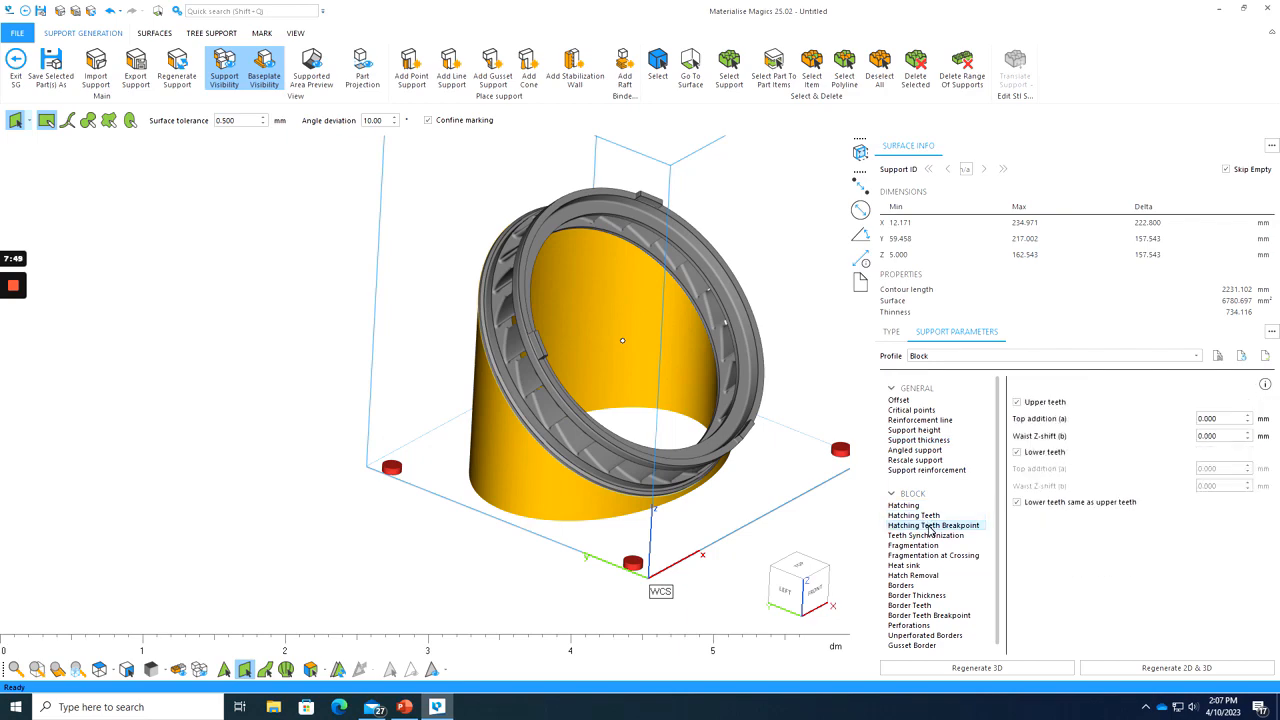
- Inspect the nozzle vanes and the unsupported inner band of the ring's upper flange up close and from several angles
scroll(724, 425, up, 8)
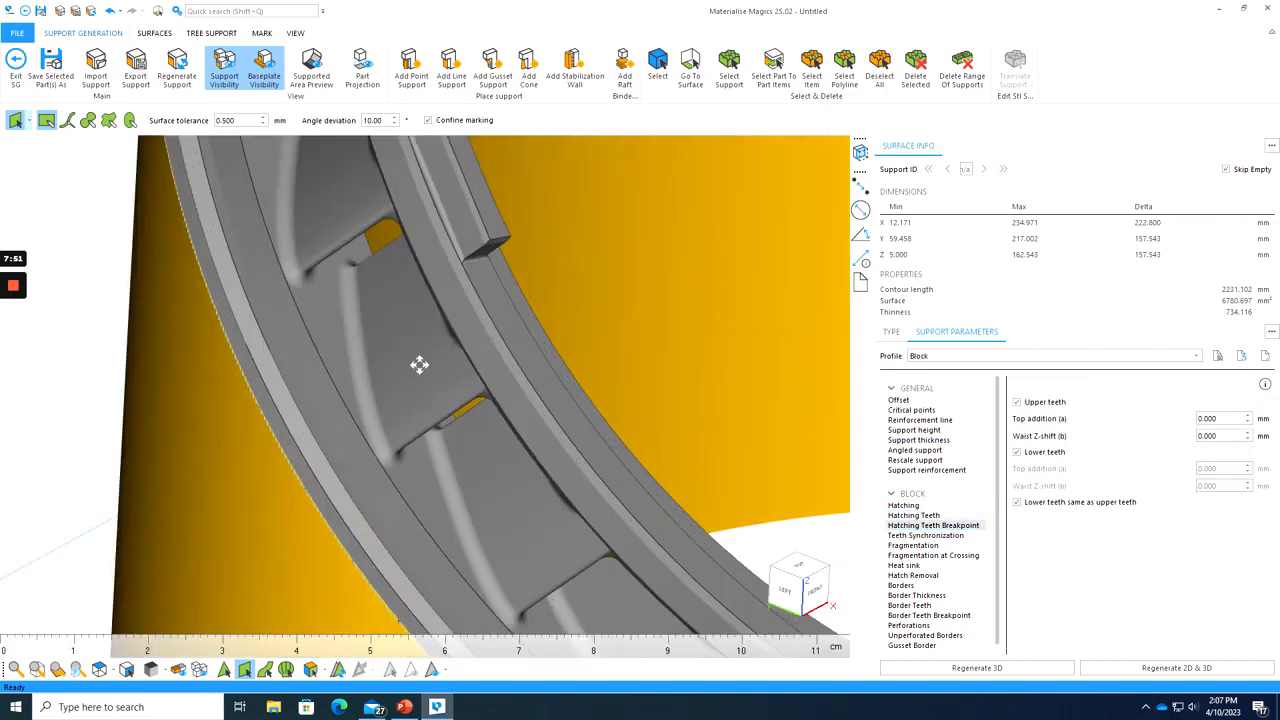
right_drag(419, 365, 263, 293)
scroll(468, 388, down, 8)
scroll(469, 356, up, 3)
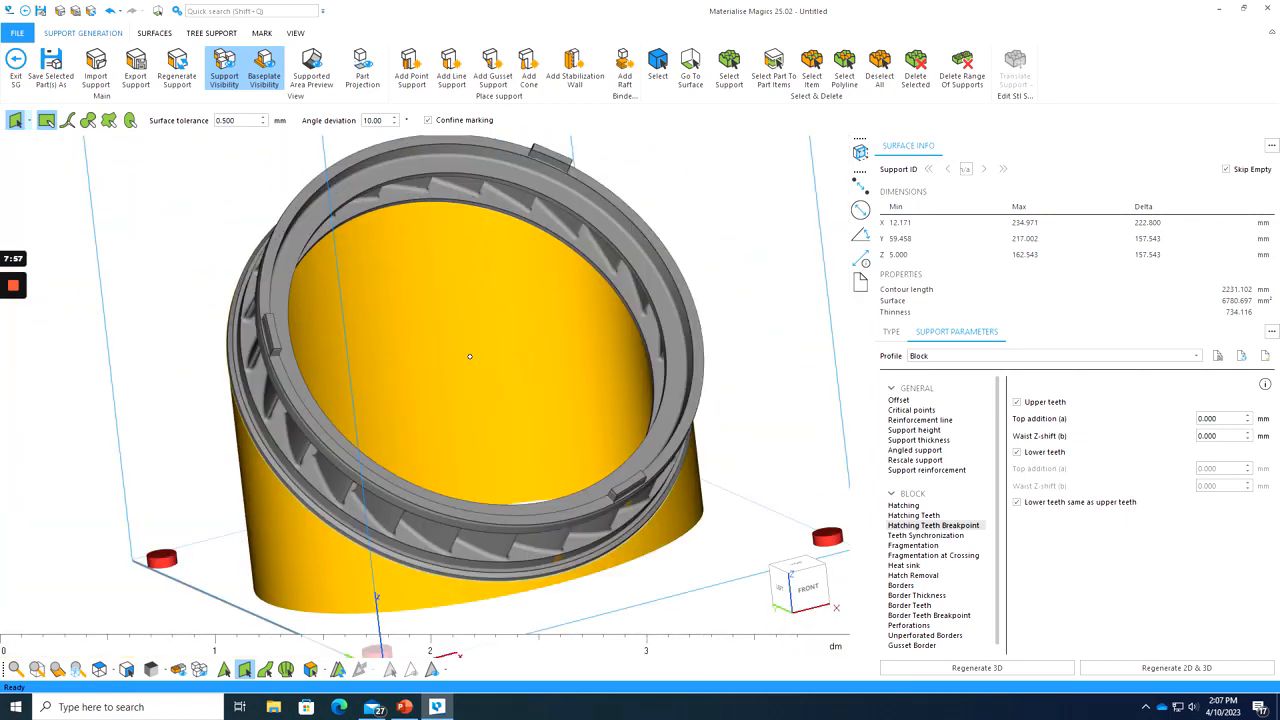
mouse_move(282, 240)
right_down()
mouse_move(293, 297)
mouse_move(315, 325)
mouse_move(278, 248)
right_up()
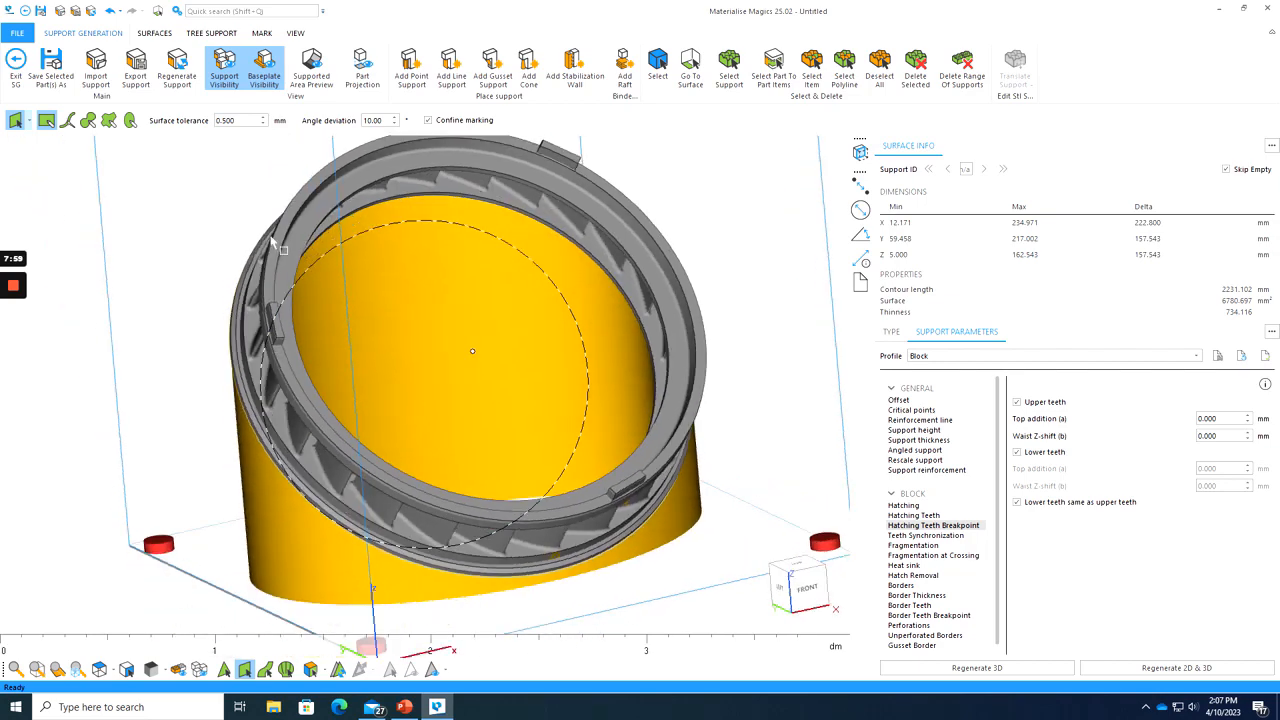
scroll(290, 234, down, 3)
scroll(317, 224, up, 2)
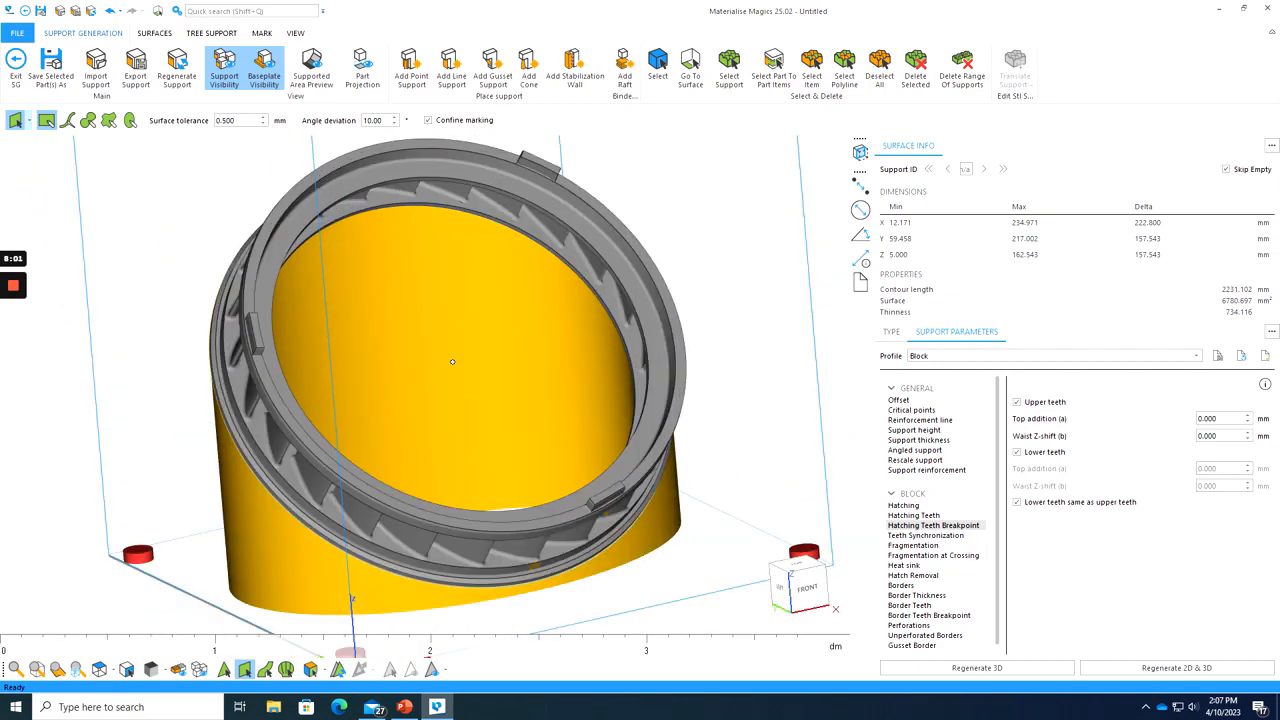
scroll(415, 186, up, 2)
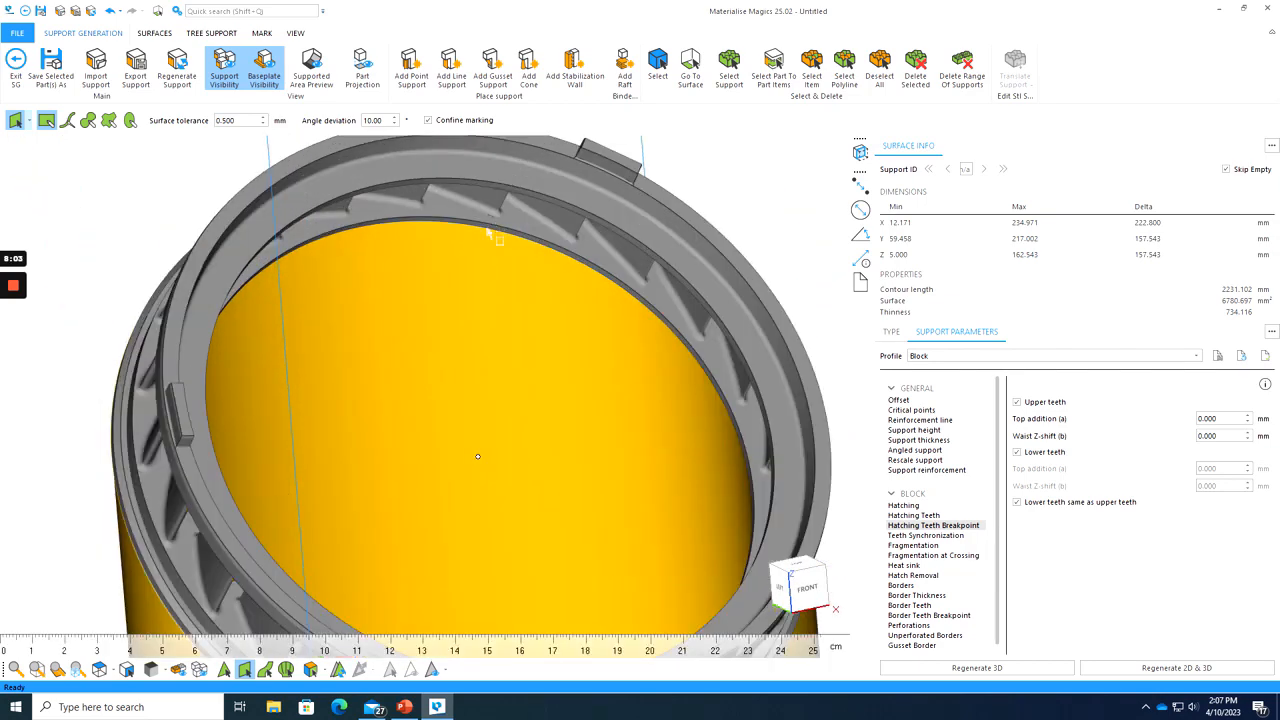
- With triangle marking, mark the first stretch of the narrow downward-facing band above the vanes at the ring's highest part
click(166, 35)
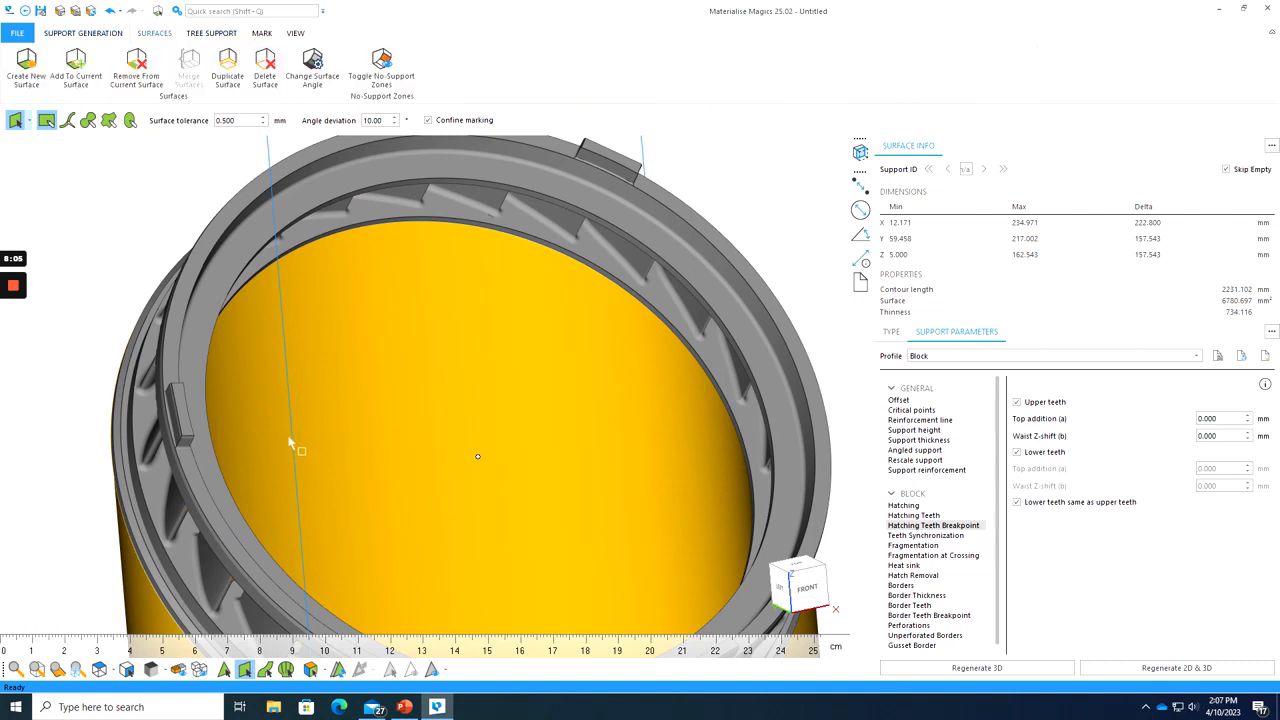
click(225, 670)
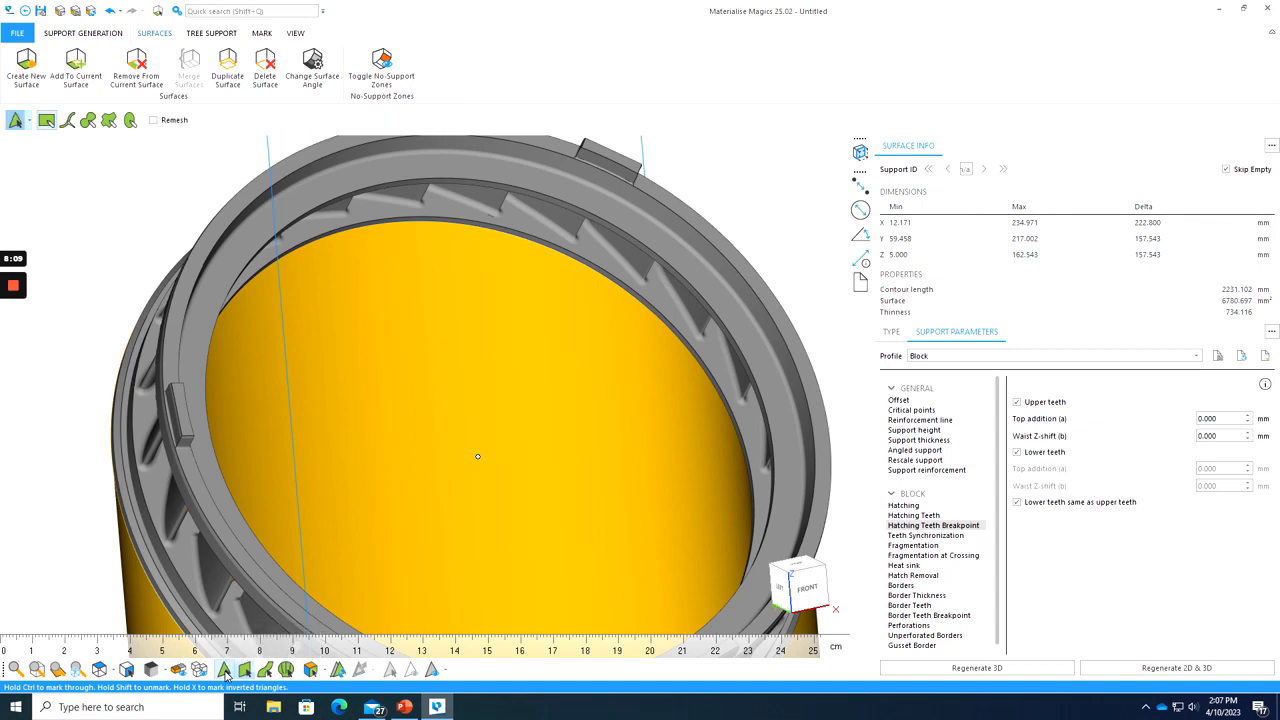
right_drag(365, 417, 292, 322)
scroll(280, 320, up, 3)
scroll(383, 322, up, 2)
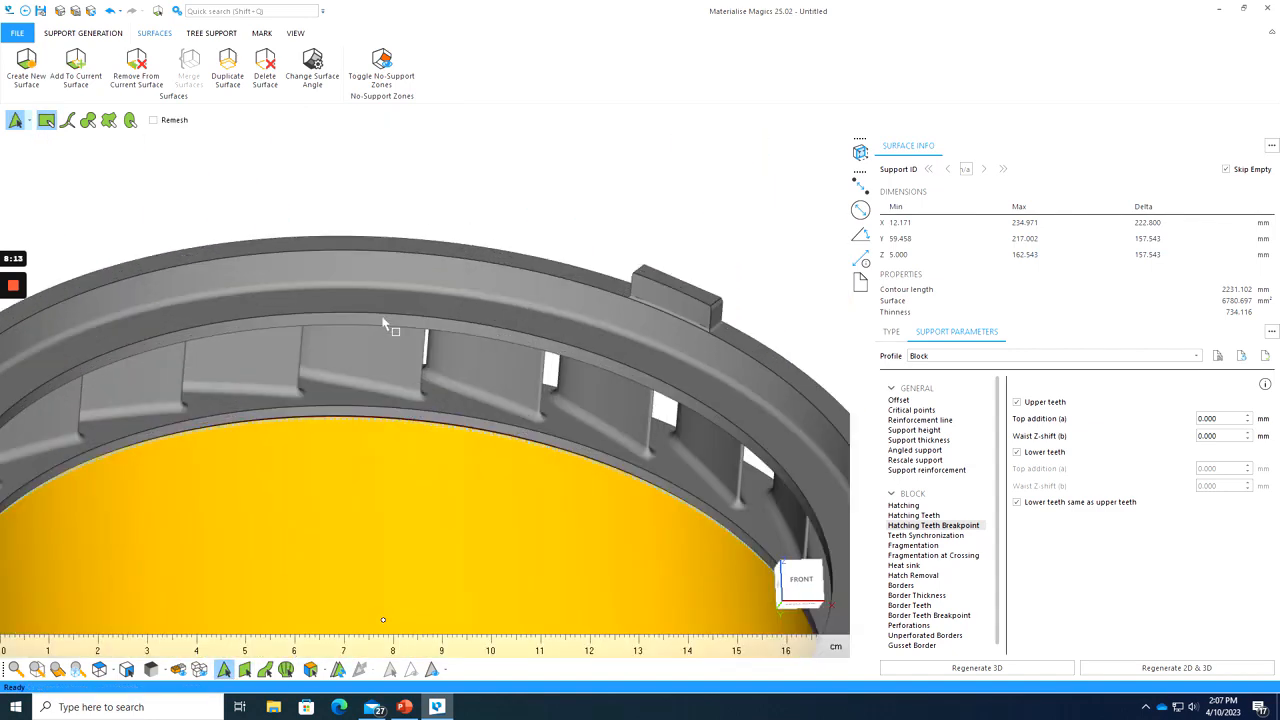
click(376, 320)
scroll(380, 320, up, 2)
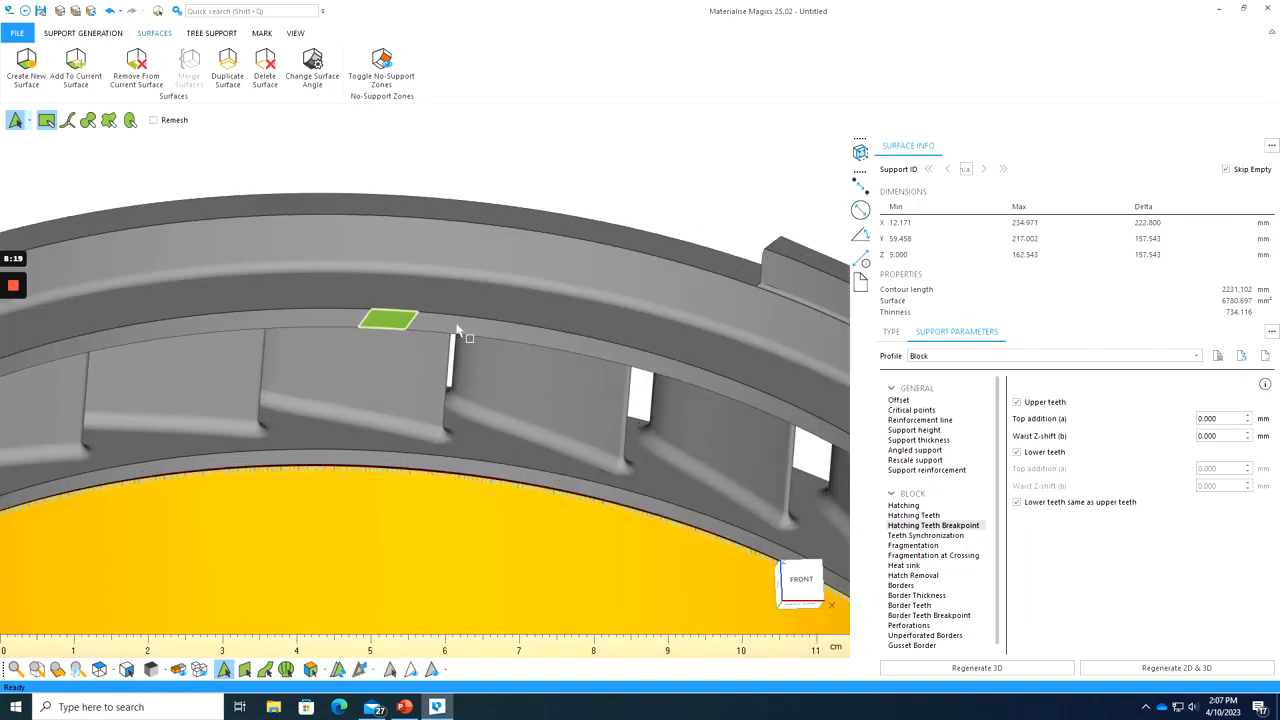
drag(460, 322, 410, 332)
drag(536, 340, 457, 331)
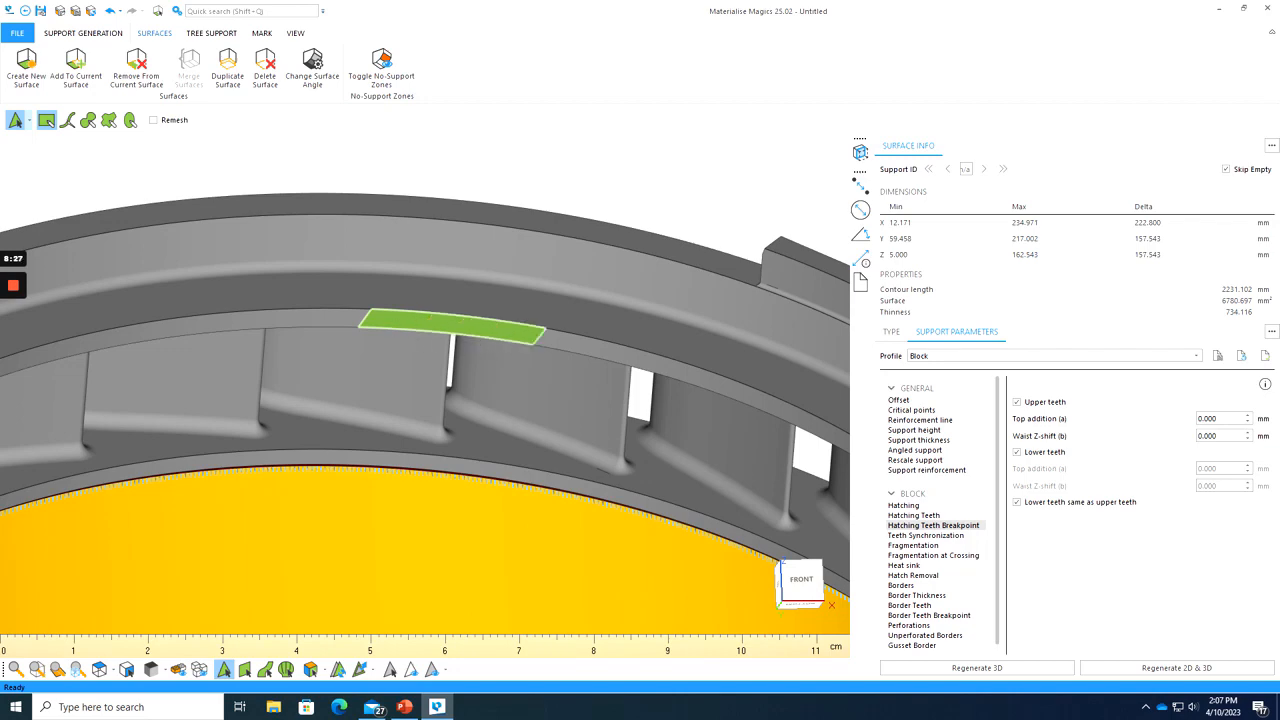
- Extend the triangle marking along the narrow band past the neighbouring vanes on one side of the ring
right_drag(573, 463, 460, 640)
scroll(500, 330, up, 2)
drag(557, 287, 468, 295)
drag(476, 288, 416, 299)
drag(290, 290, 237, 305)
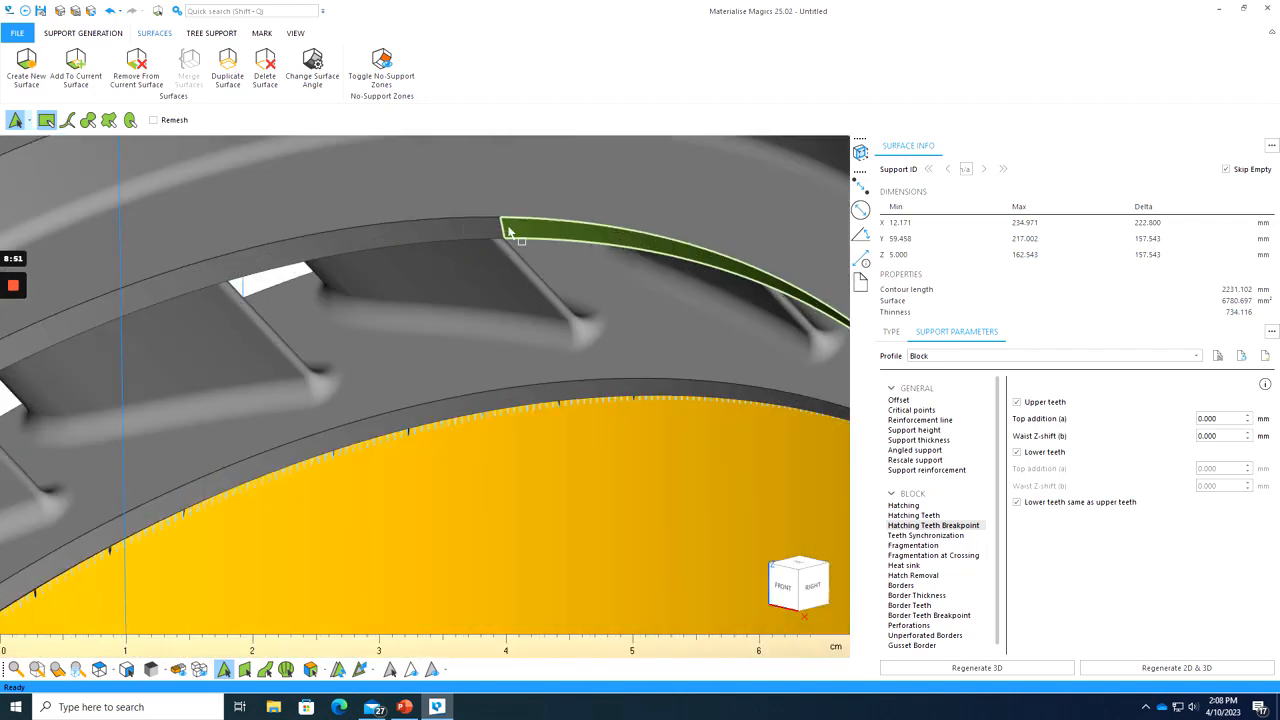
drag(508, 232, 290, 258)
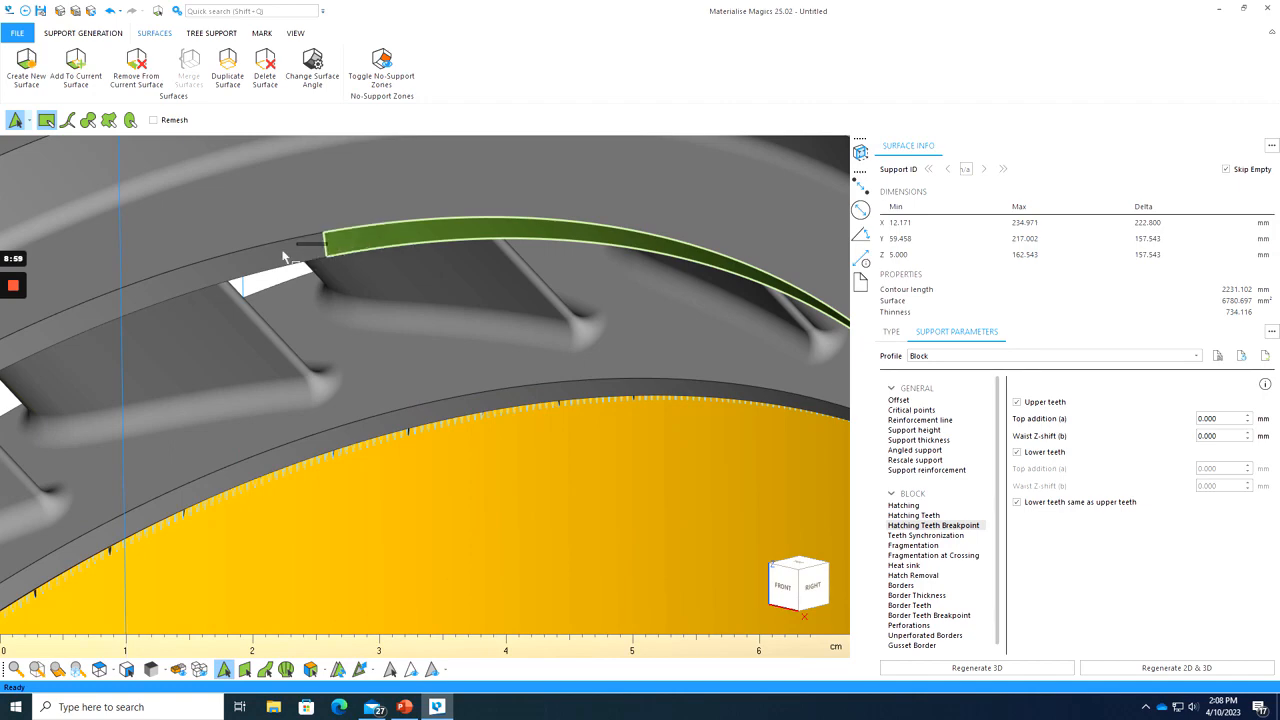
drag(320, 212, 342, 213)
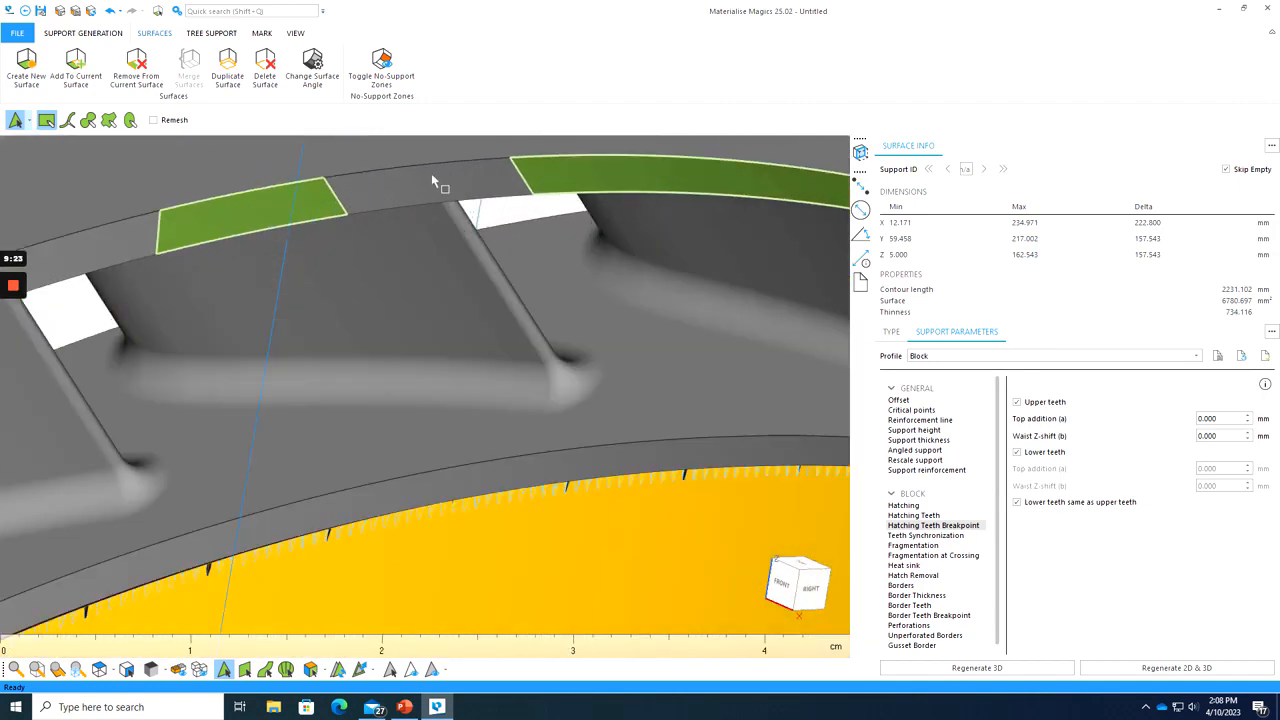
- Mark the remaining unmarked triangles between the marked stretches of the band so the marking runs continuously above the vanes
drag(431, 173, 410, 200)
drag(410, 200, 405, 205)
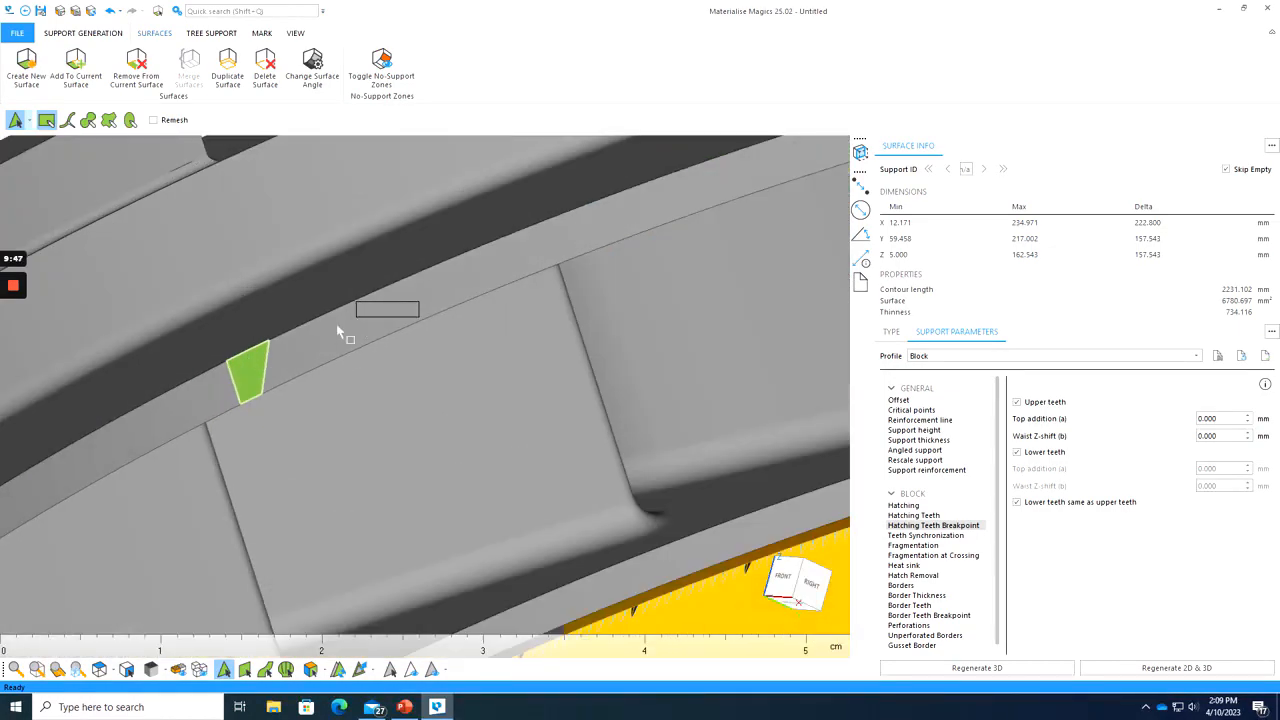
drag(337, 330, 330, 334)
click(280, 360)
drag(489, 266, 442, 280)
click(449, 286)
drag(546, 240, 514, 258)
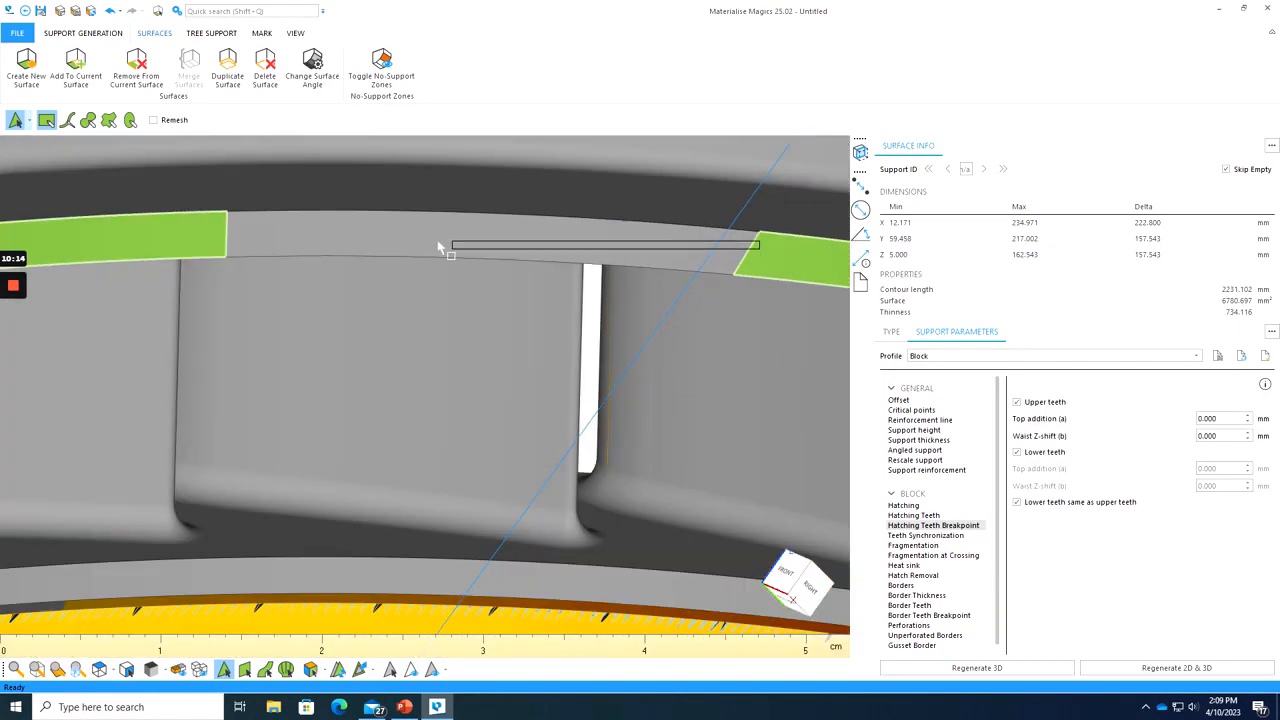
drag(445, 248, 440, 248)
drag(433, 240, 210, 250)
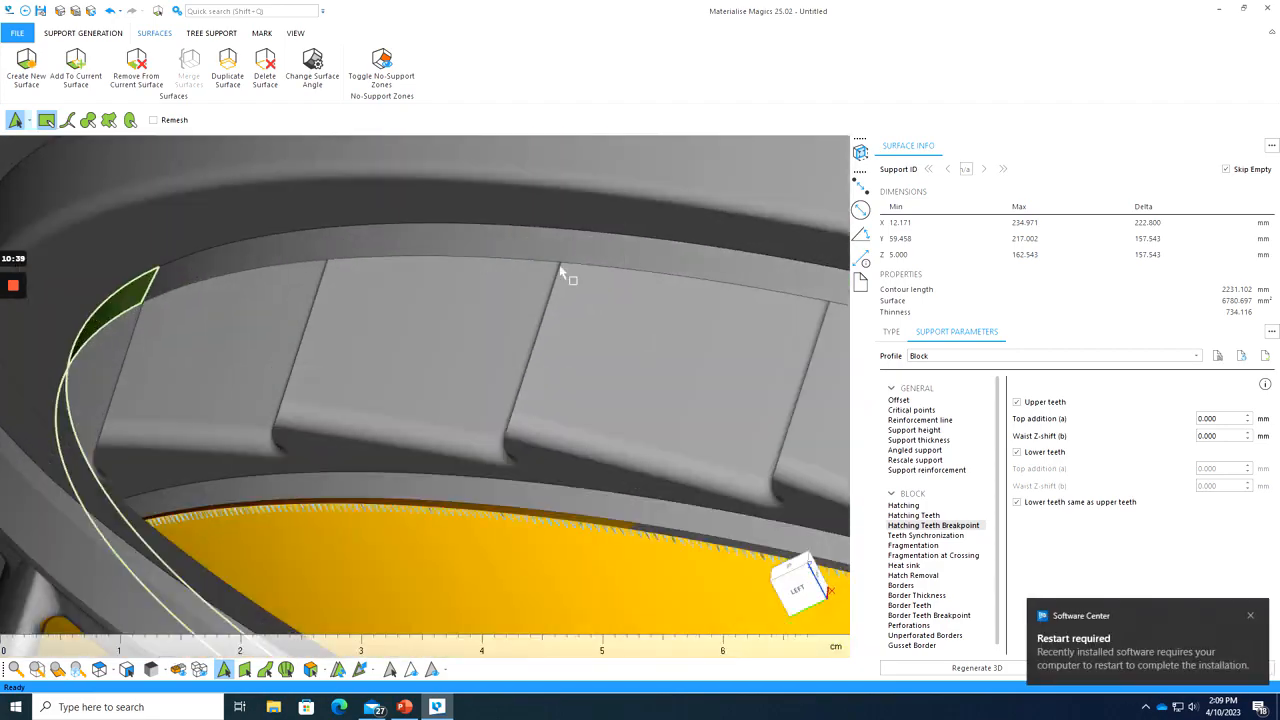
- Continue marking the band's triangles around the opposite side of the ring's upper arc
drag(622, 246, 160, 280)
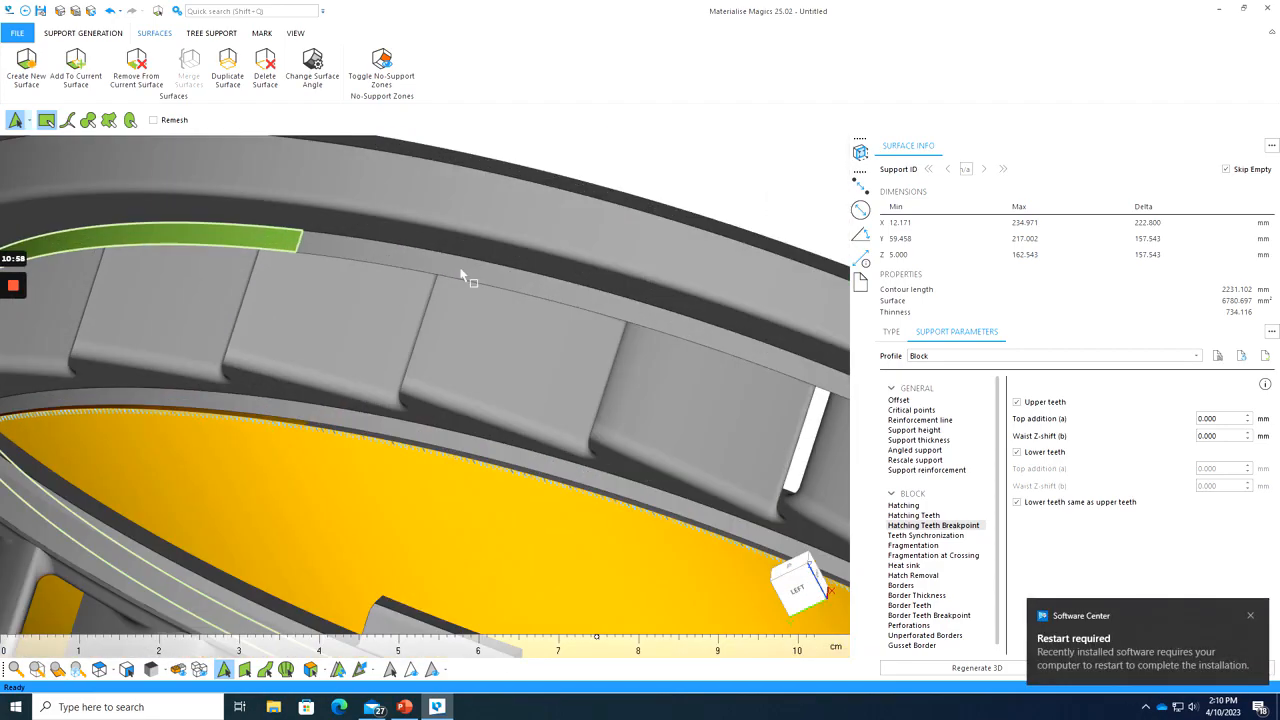
drag(466, 268, 300, 253)
drag(380, 263, 338, 250)
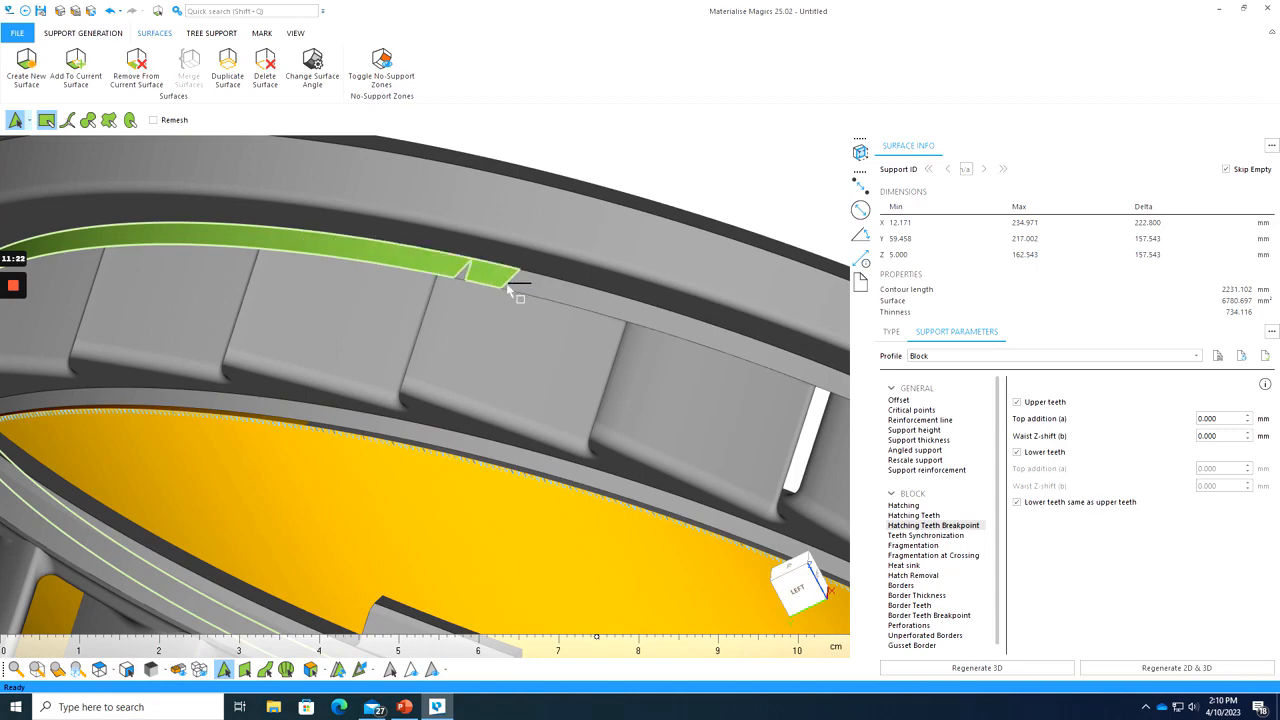
- Examine how far the marked band reaches around the ring on both sides
scroll(509, 288, down, 10)
right_drag(509, 288, 490, 370)
right_drag(690, 440, 626, 243)
scroll(589, 463, up, 3)
scroll(510, 610, down, 3)
right_drag(740, 520, 759, 494)
scroll(759, 494, up, 5)
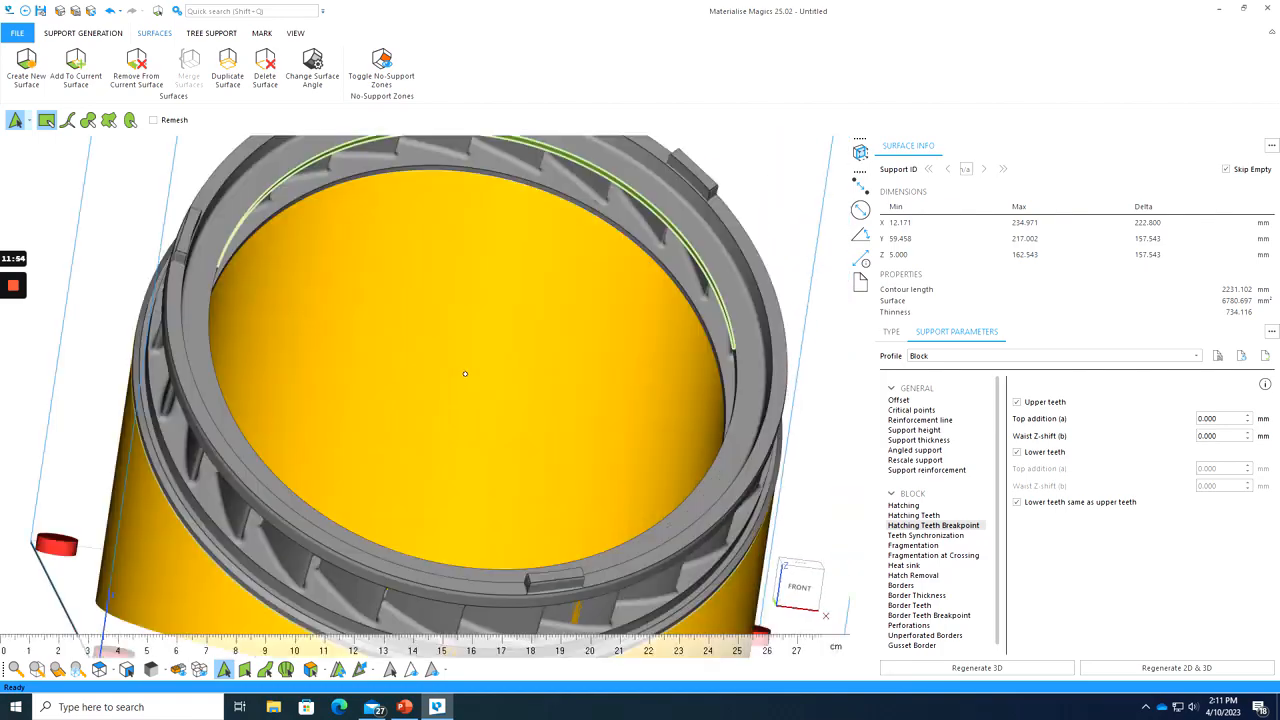
scroll(430, 402, down, 5)
right_drag(430, 402, 520, 440)
scroll(665, 380, up, 10)
scroll(680, 400, up, 3)
scroll(680, 405, down, 12)
- Add one more triangle to the marking at the end of the band, next to the vane edge
right_drag(600, 420, 476, 455)
scroll(350, 411, up, 4)
right_drag(348, 411, 282, 393)
scroll(281, 362, up, 7)
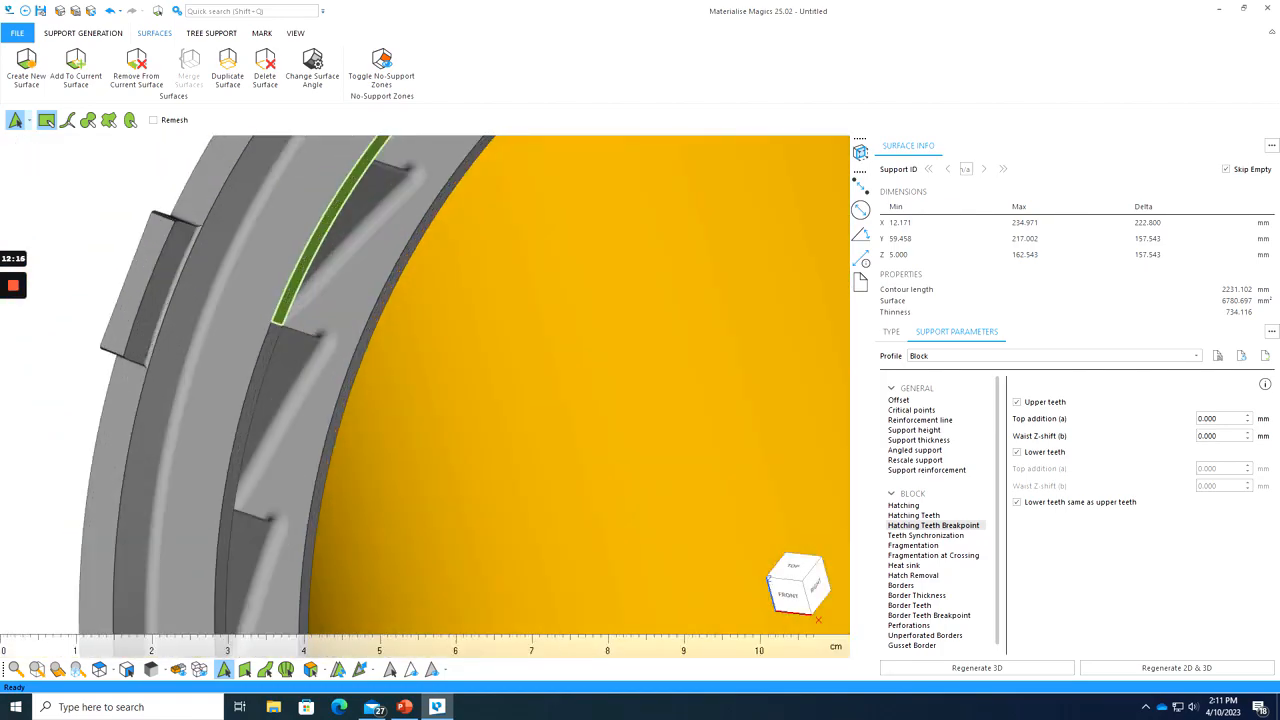
scroll(278, 331, up, 2)
click(276, 330)
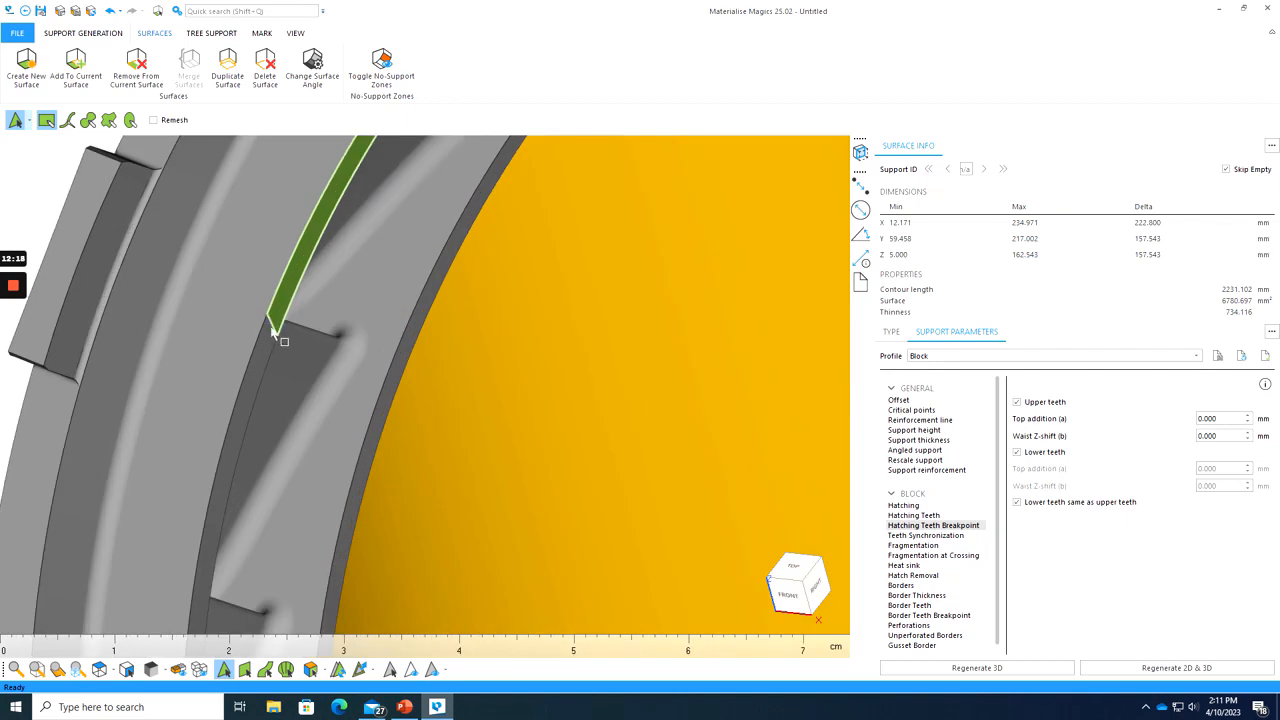
- Create a new support surface from the marked inner band and assign it the Block support type
scroll(472, 408, down, 12)
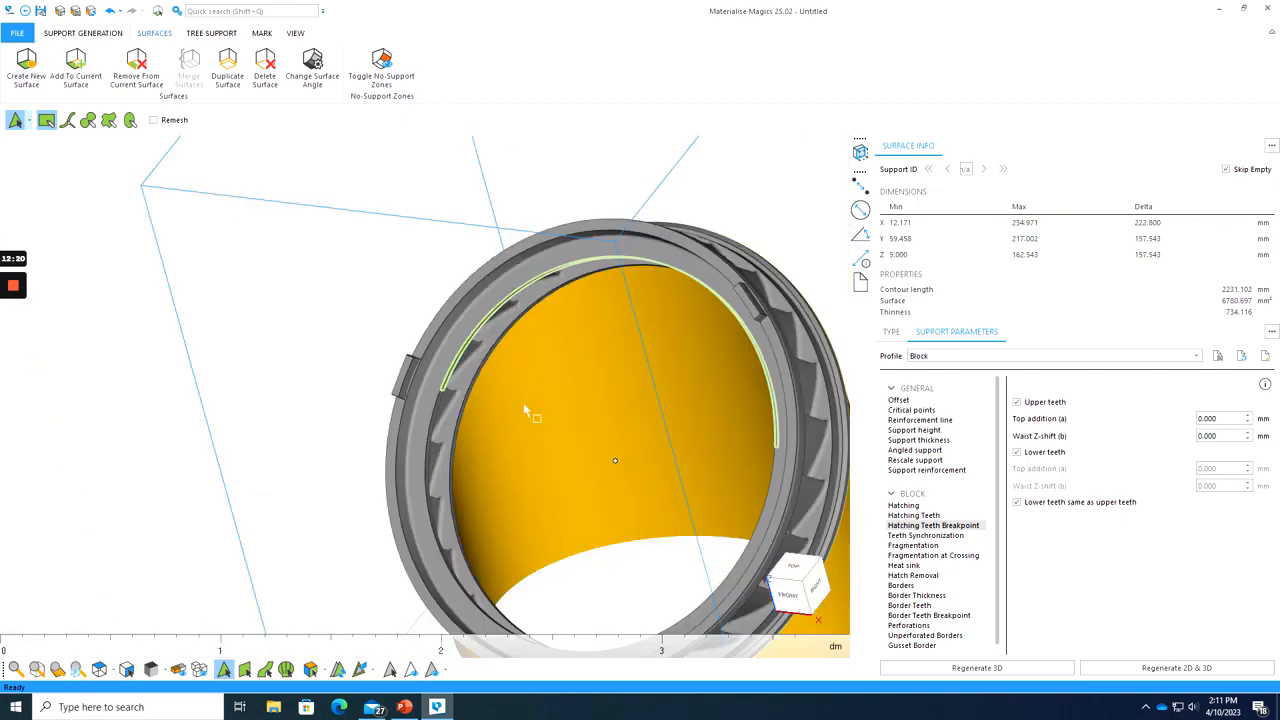
right_drag(521, 408, 586, 456)
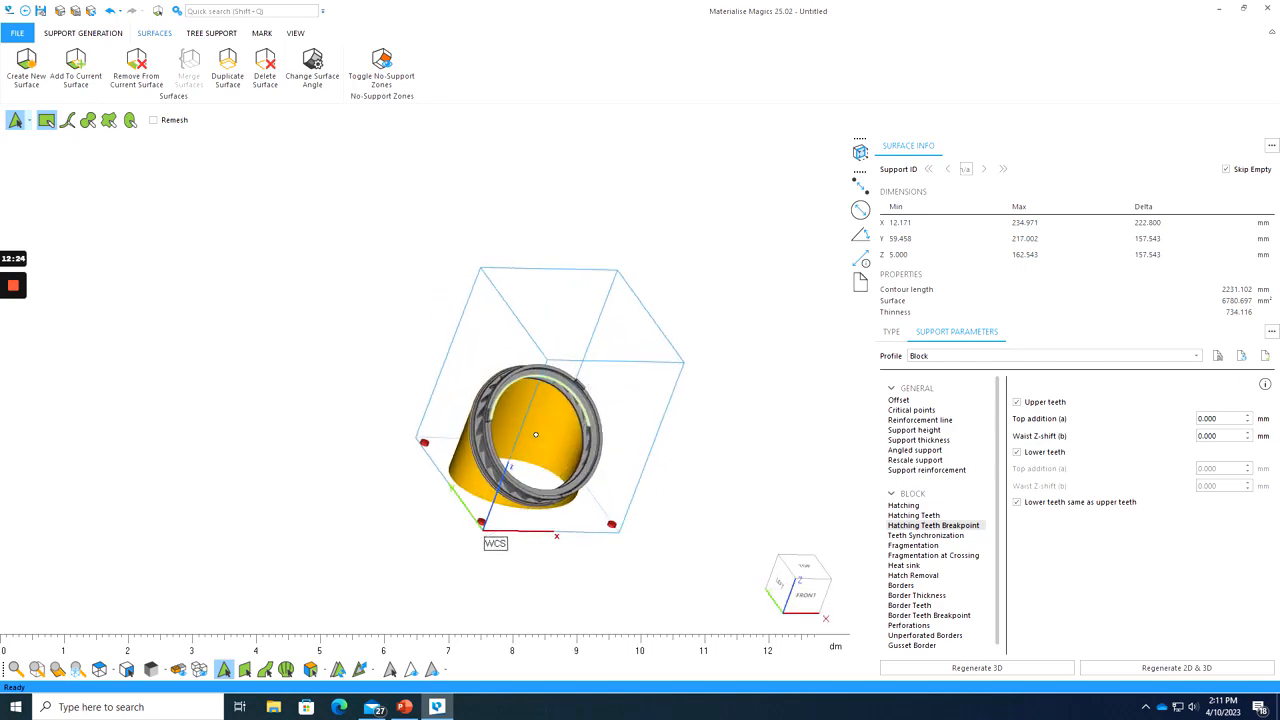
scroll(550, 446, up, 10)
scroll(566, 369, down, 10)
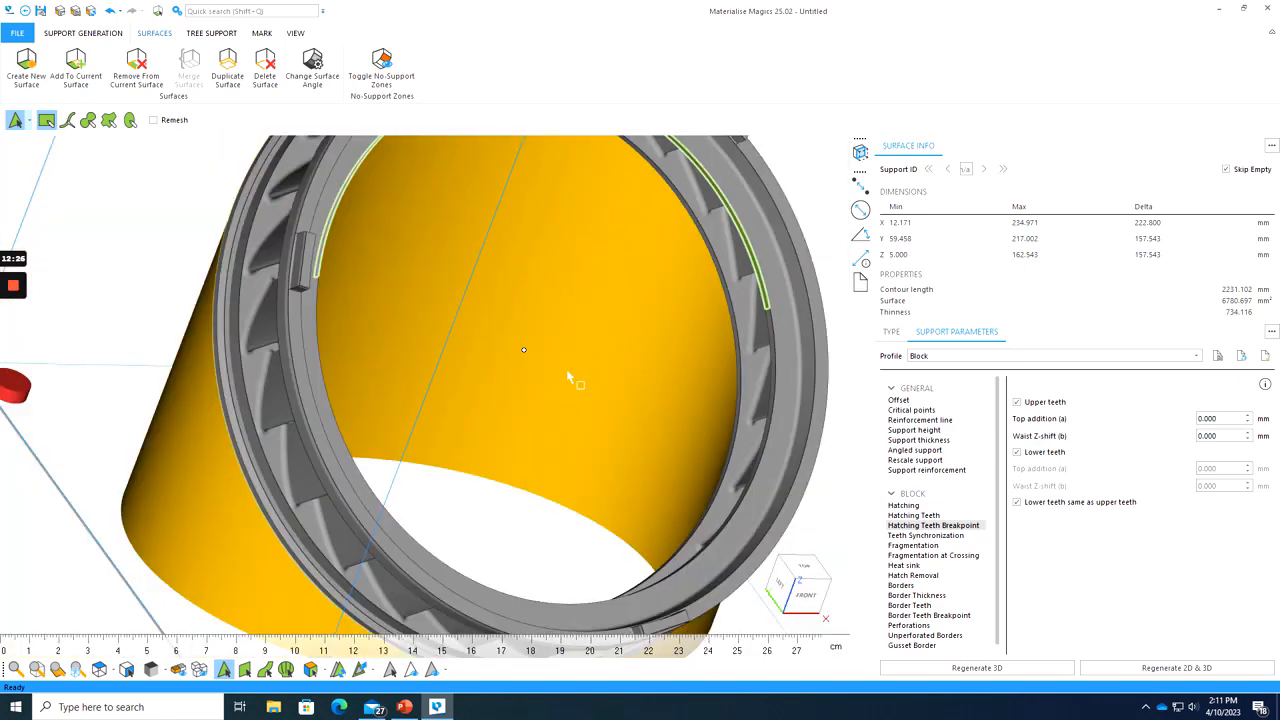
right_drag(557, 363, 441, 313)
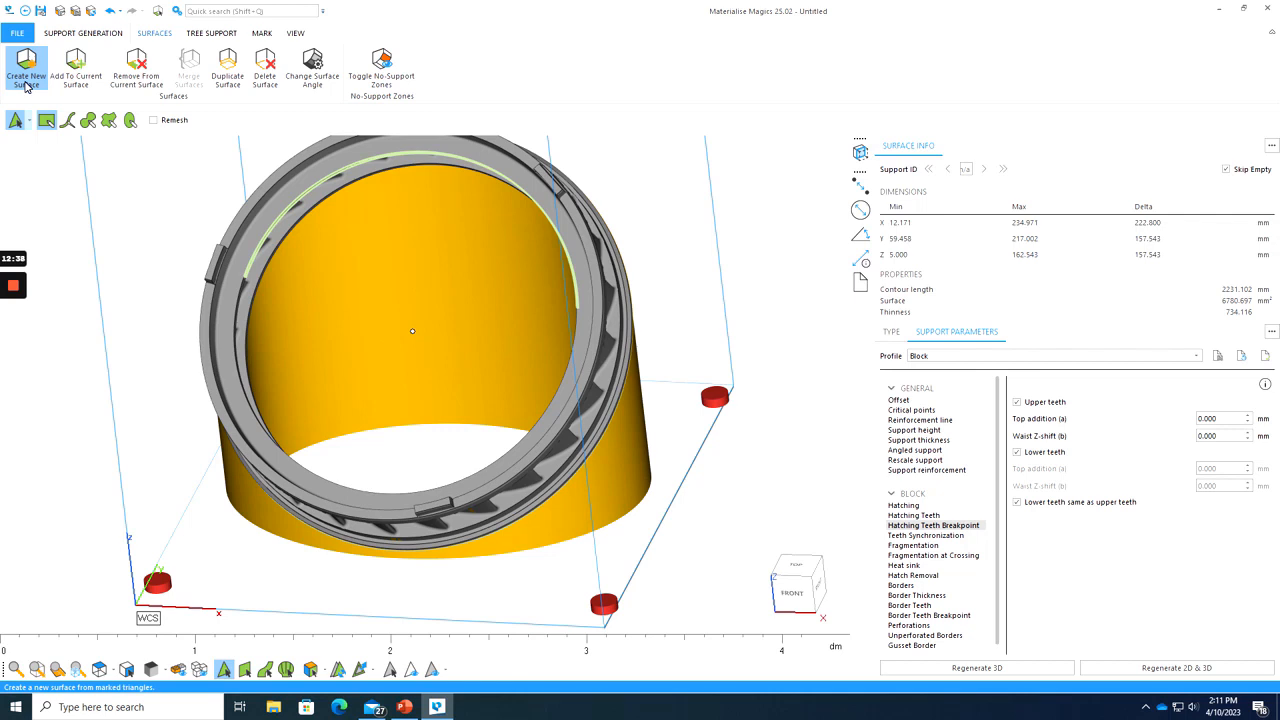
click(26, 82)
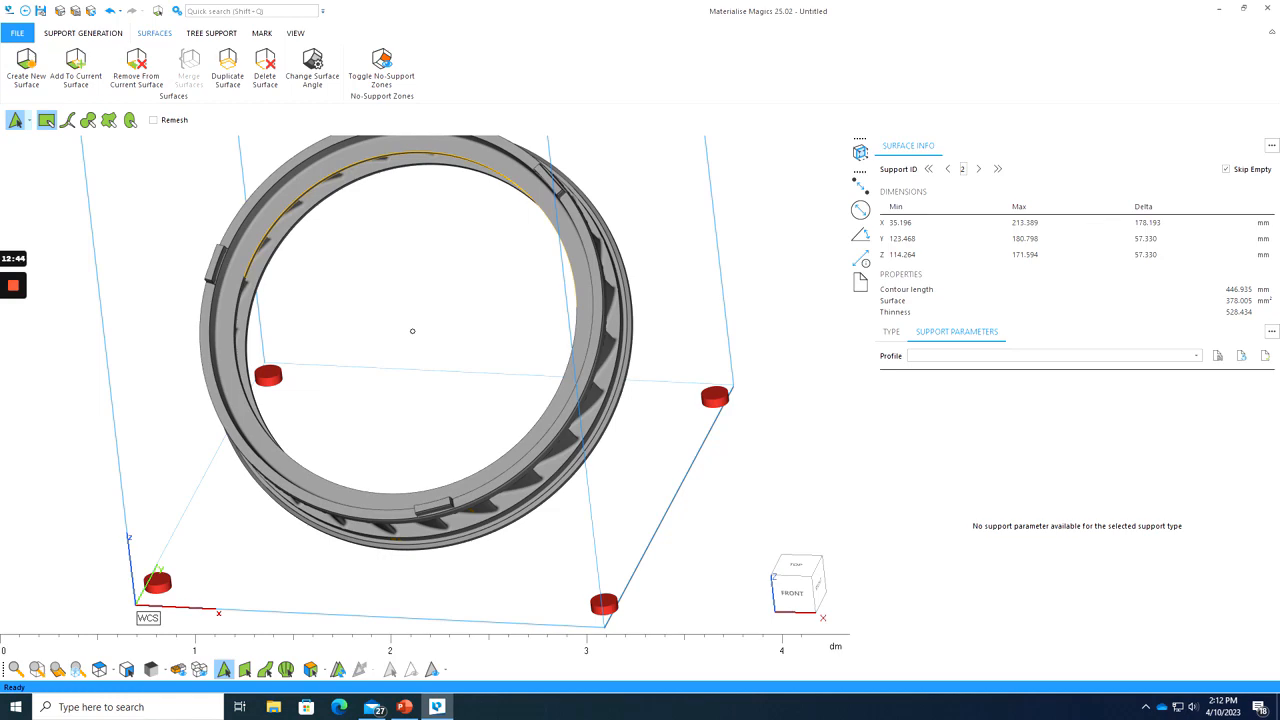
right_drag(412, 331, 515, 323)
click(893, 332)
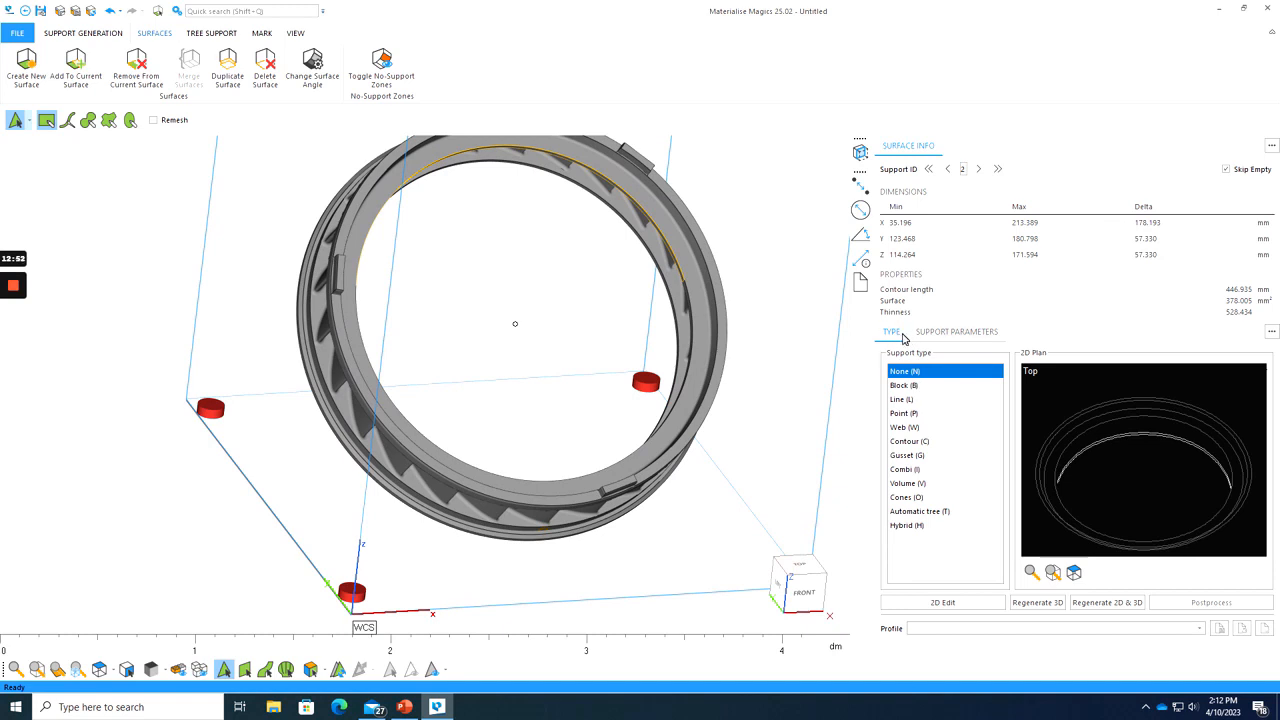
click(912, 386)
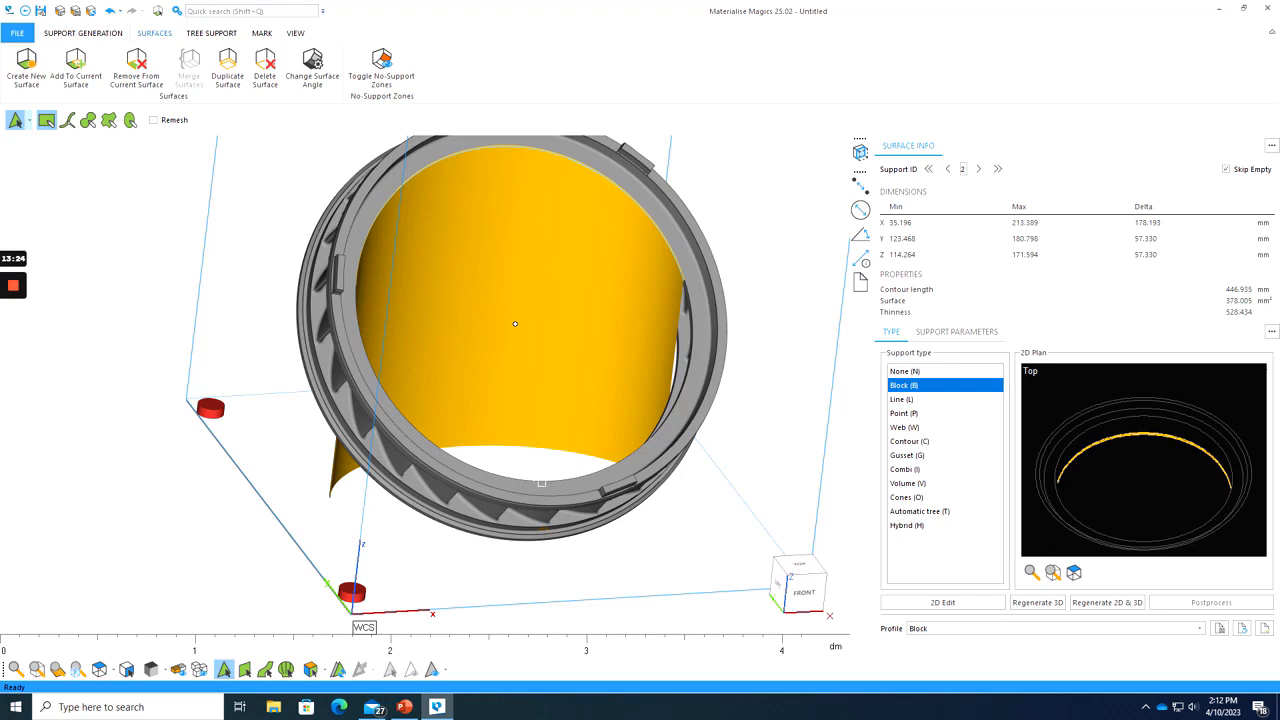
- Examine the new block support wall running down from the ring's upper inner band
right_drag(541, 483, 543, 313)
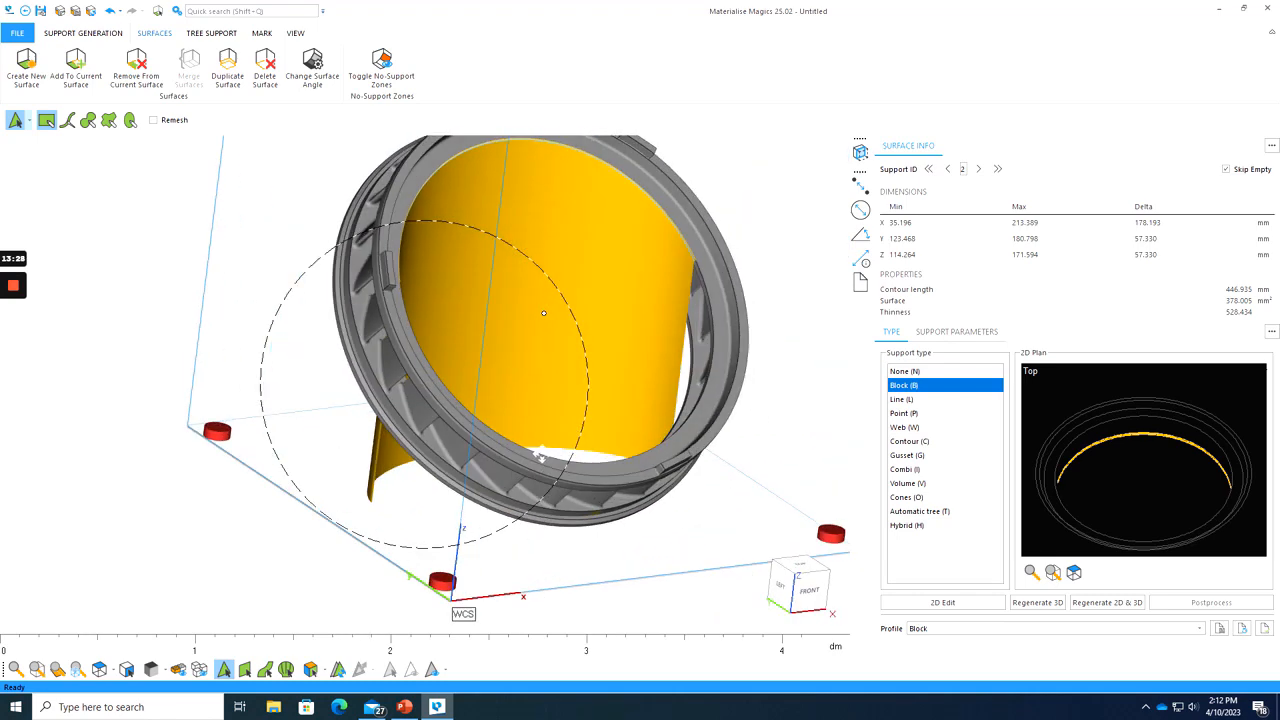
right_drag(539, 455, 508, 442)
scroll(468, 400, down, 5)
scroll(464, 399, up, 5)
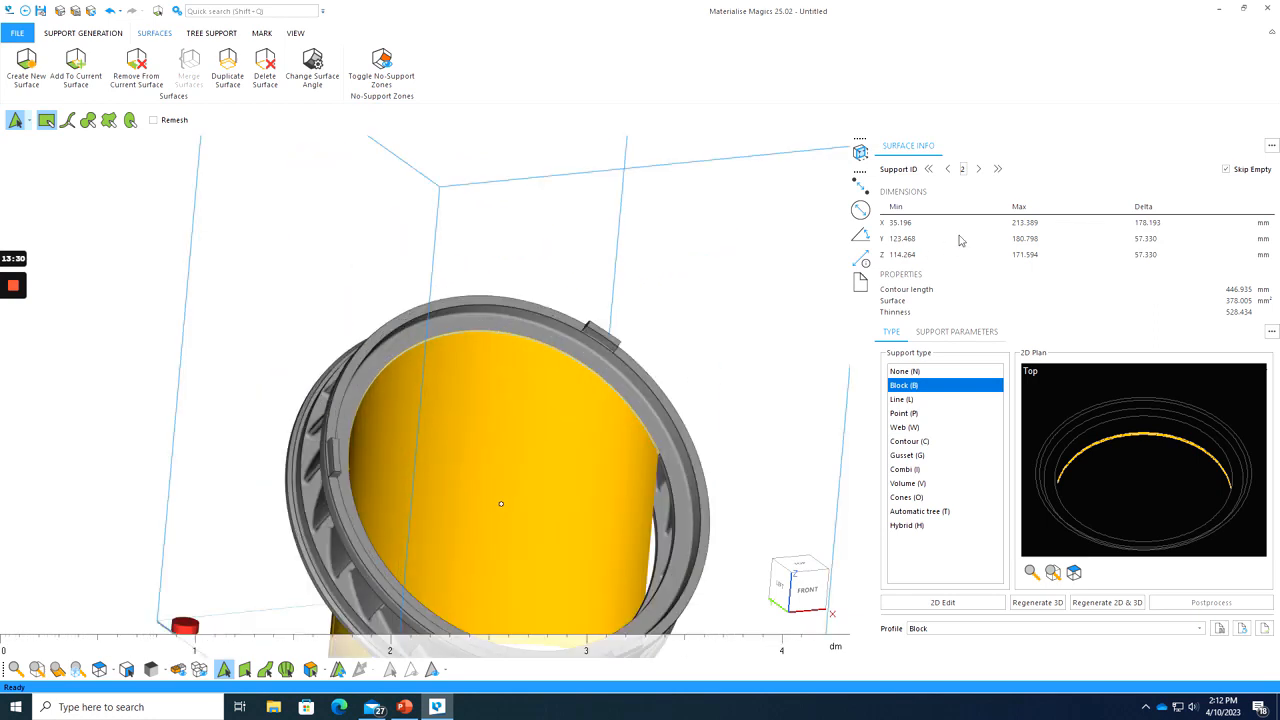
- Cycle through the support surfaces to support ID 1 and examine its block walls beneath the tilted ring
click(980, 170)
click(980, 170)
click(980, 170)
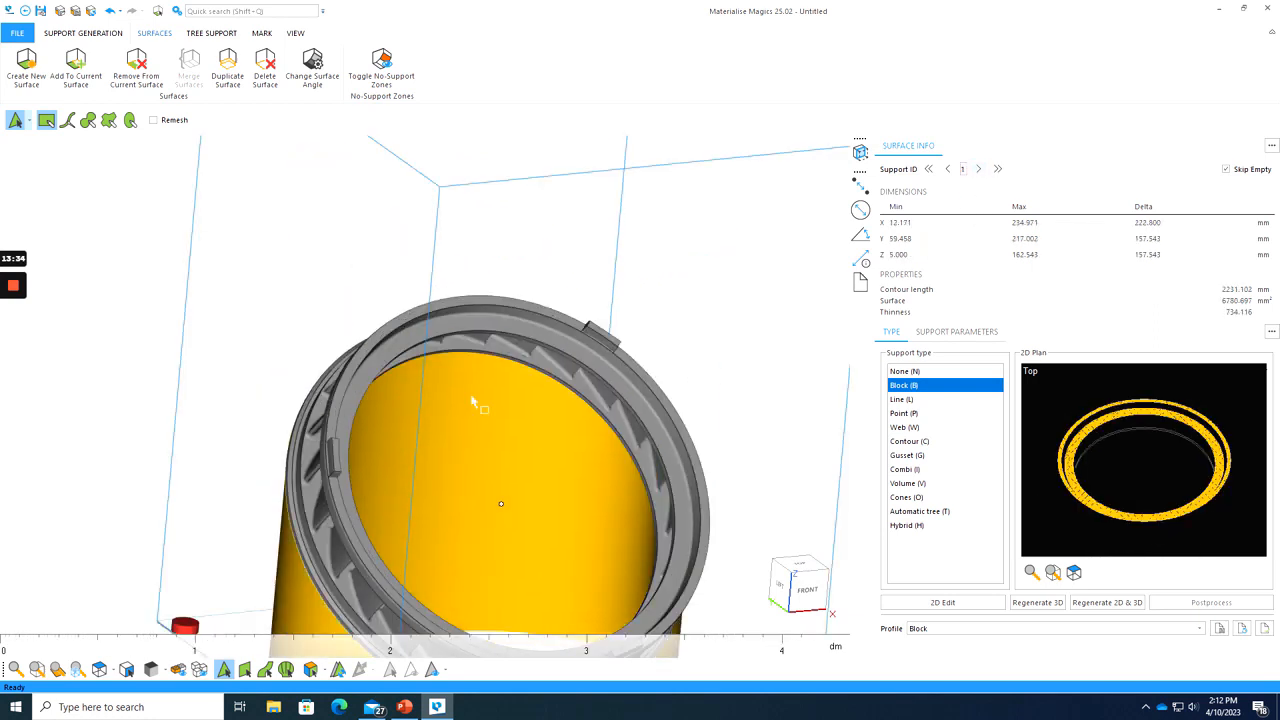
scroll(491, 381, down, 3)
scroll(491, 381, up, 2)
right_drag(475, 352, 550, 340)
scroll(550, 340, up, 3)
scroll(545, 309, down, 2)
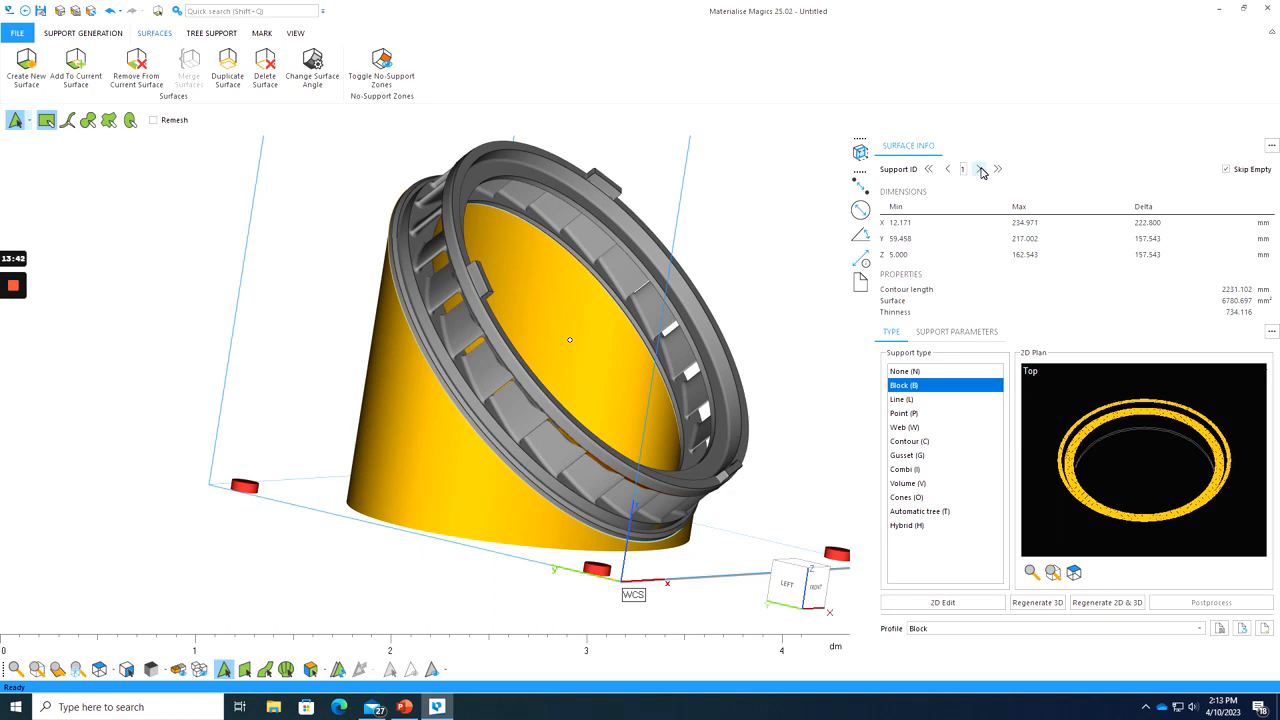
- Switch back and forth between support IDs 1 and 2 to compare their block walls beneath the tilted ring
click(980, 170)
click(981, 172)
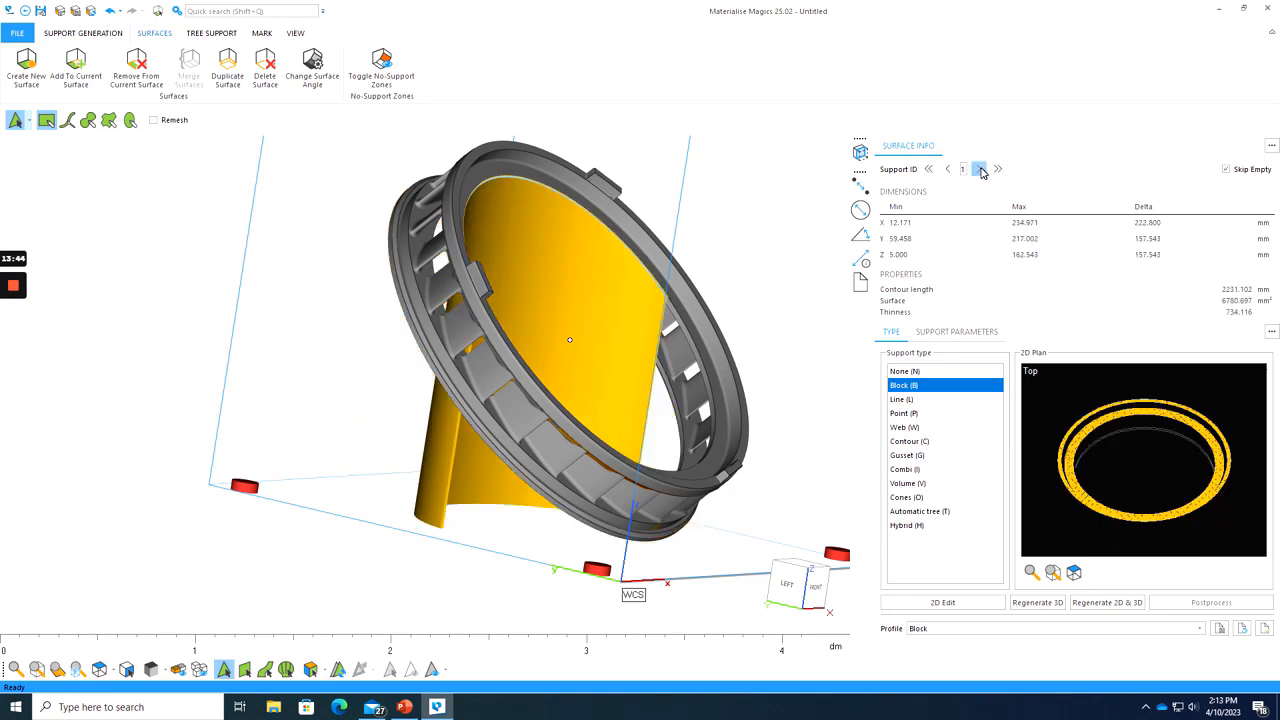
click(981, 172)
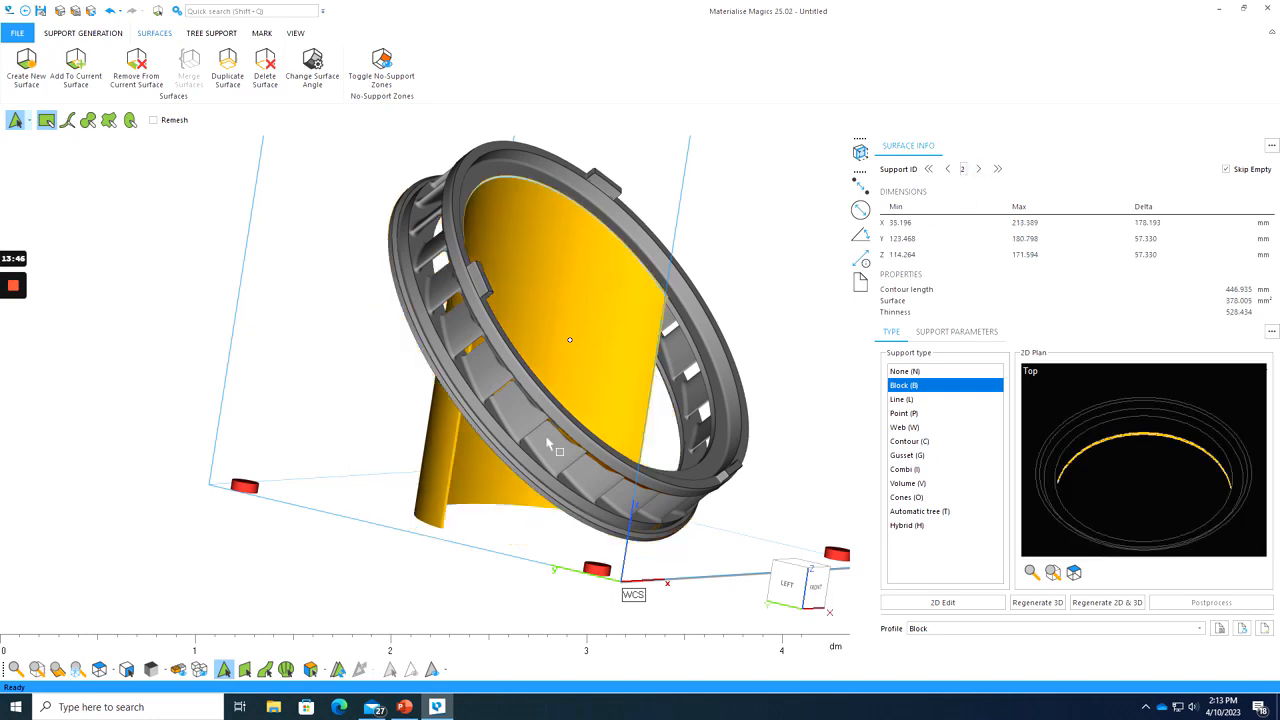
right_drag(569, 340, 589, 323)
click(979, 170)
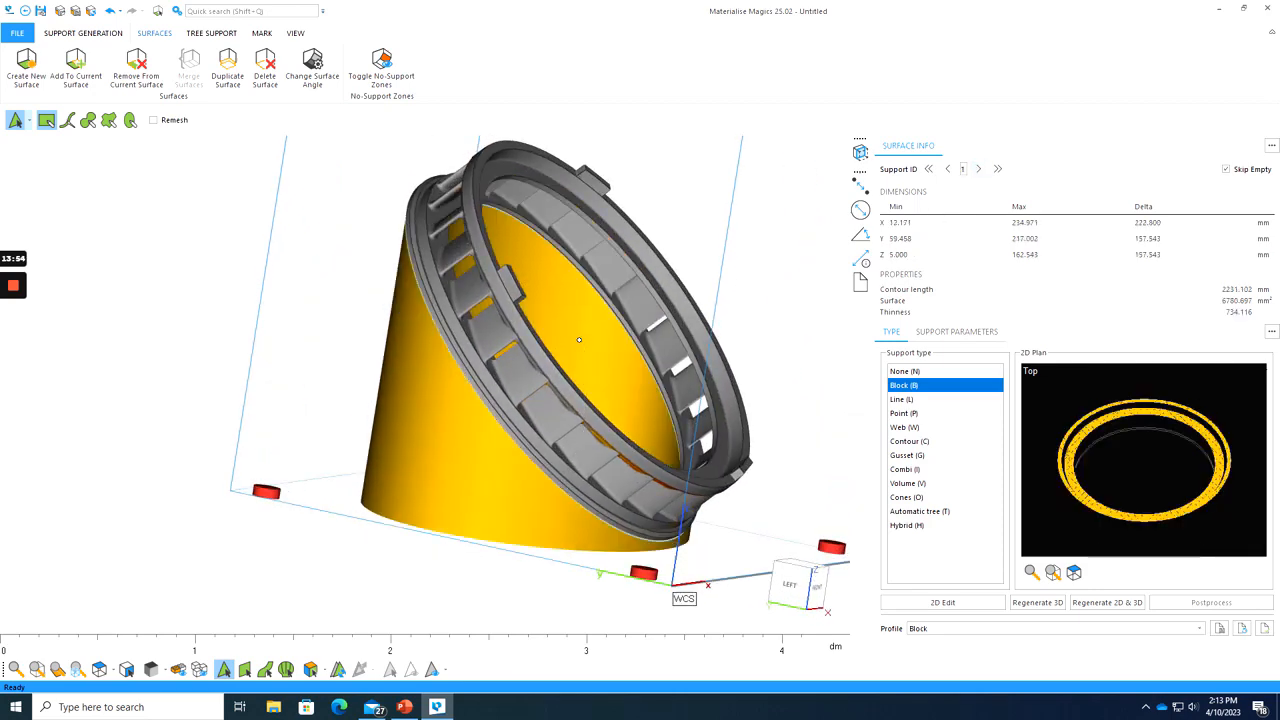
right_drag(677, 400, 677, 400)
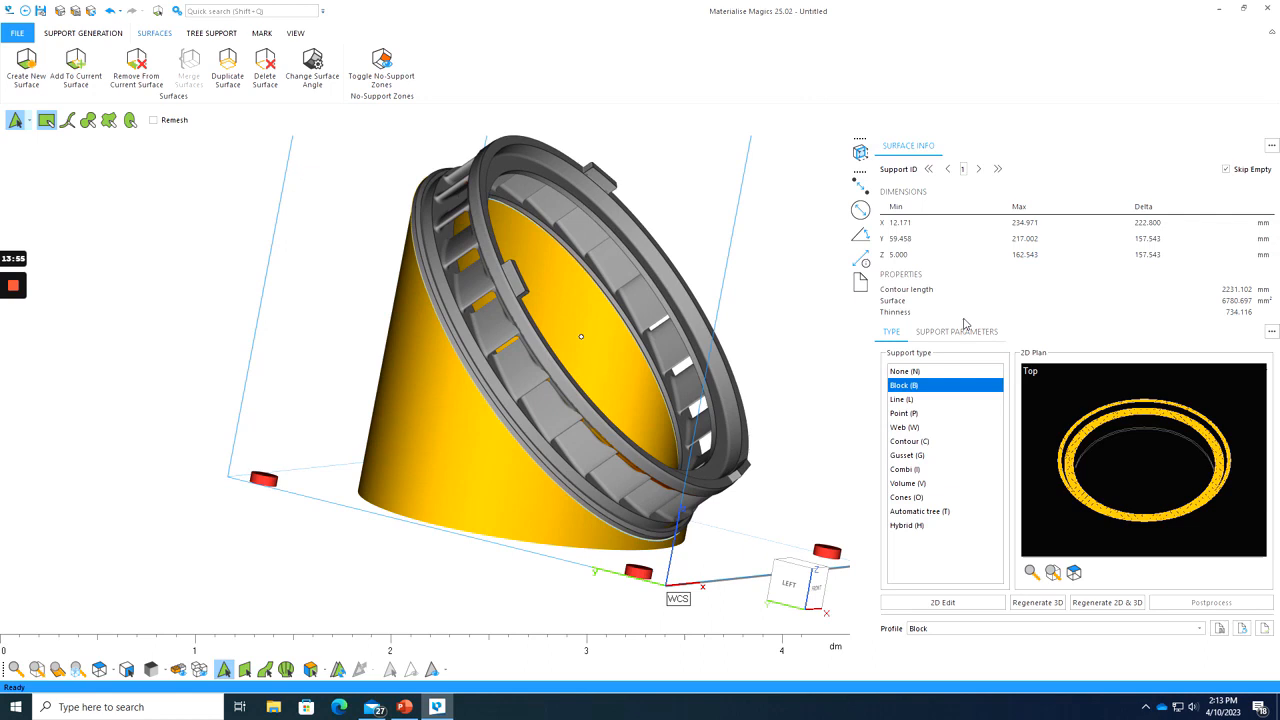
click(979, 170)
- Show the support parameters of support ID 2 and examine its block wall from several angles
click(945, 335)
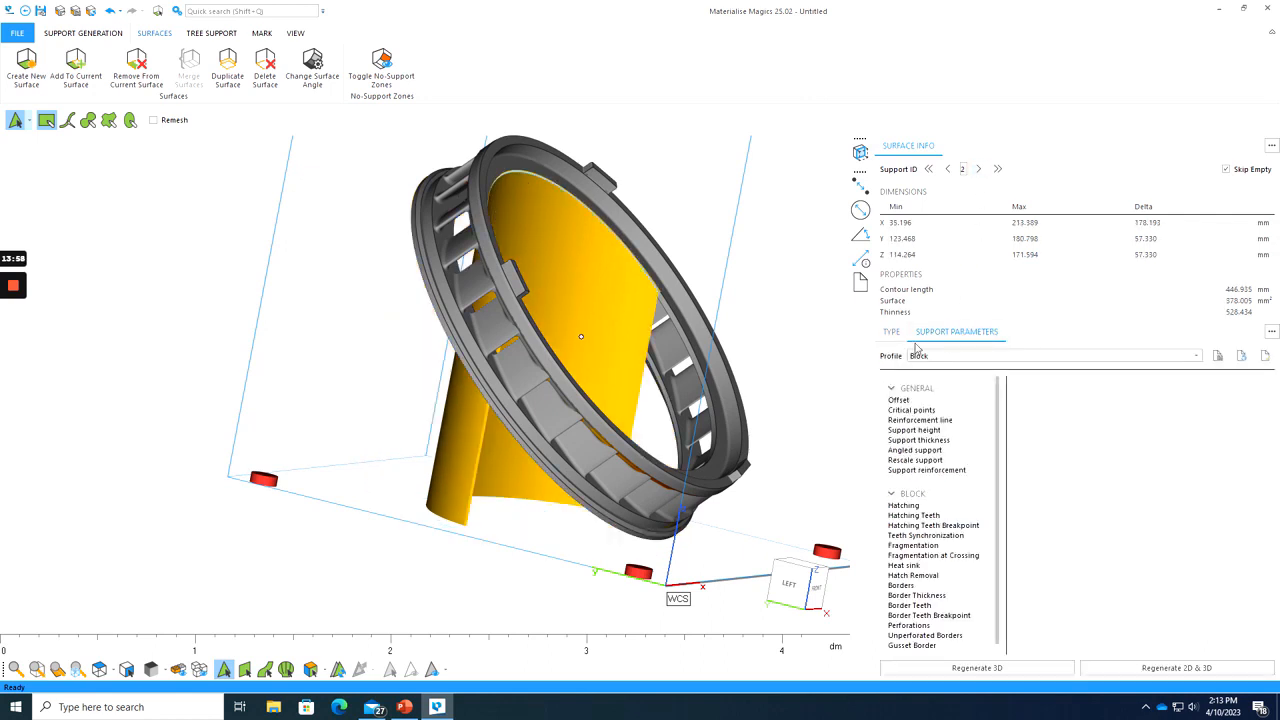
click(889, 340)
click(952, 333)
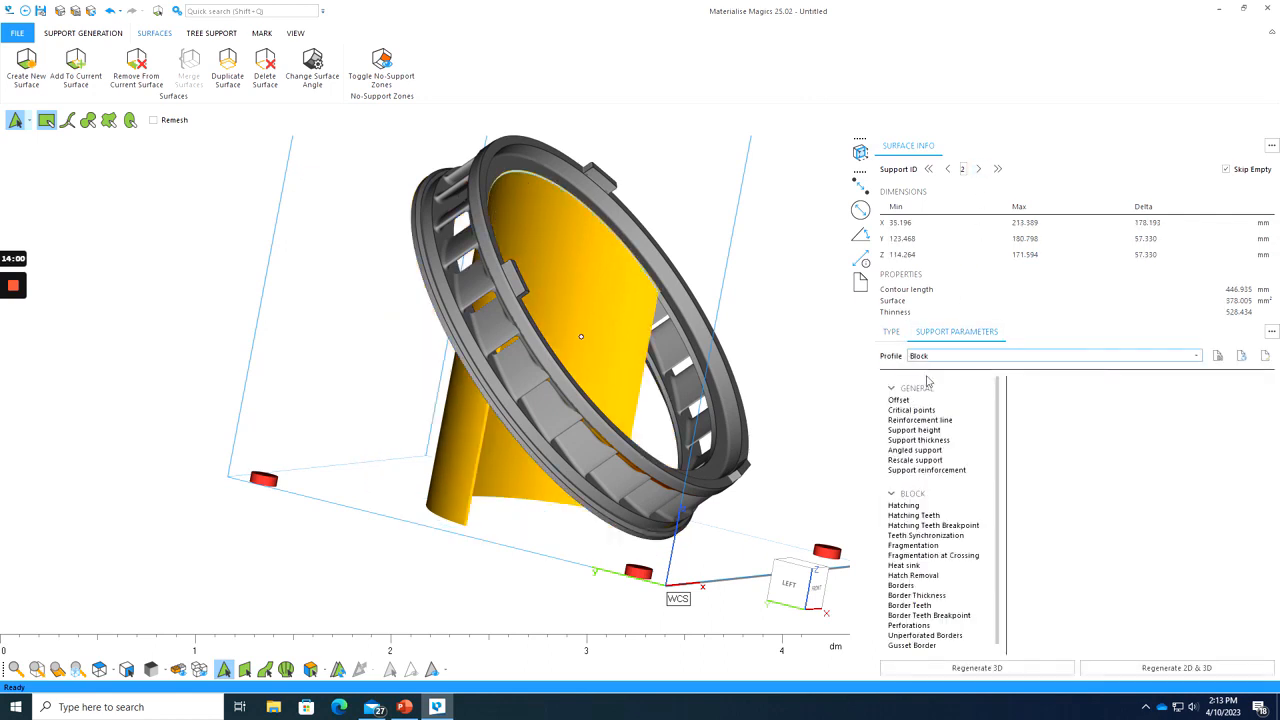
right_drag(514, 346, 497, 352)
scroll(508, 351, down, 4)
middle_drag(508, 351, 416, 395)
scroll(371, 457, up, 4)
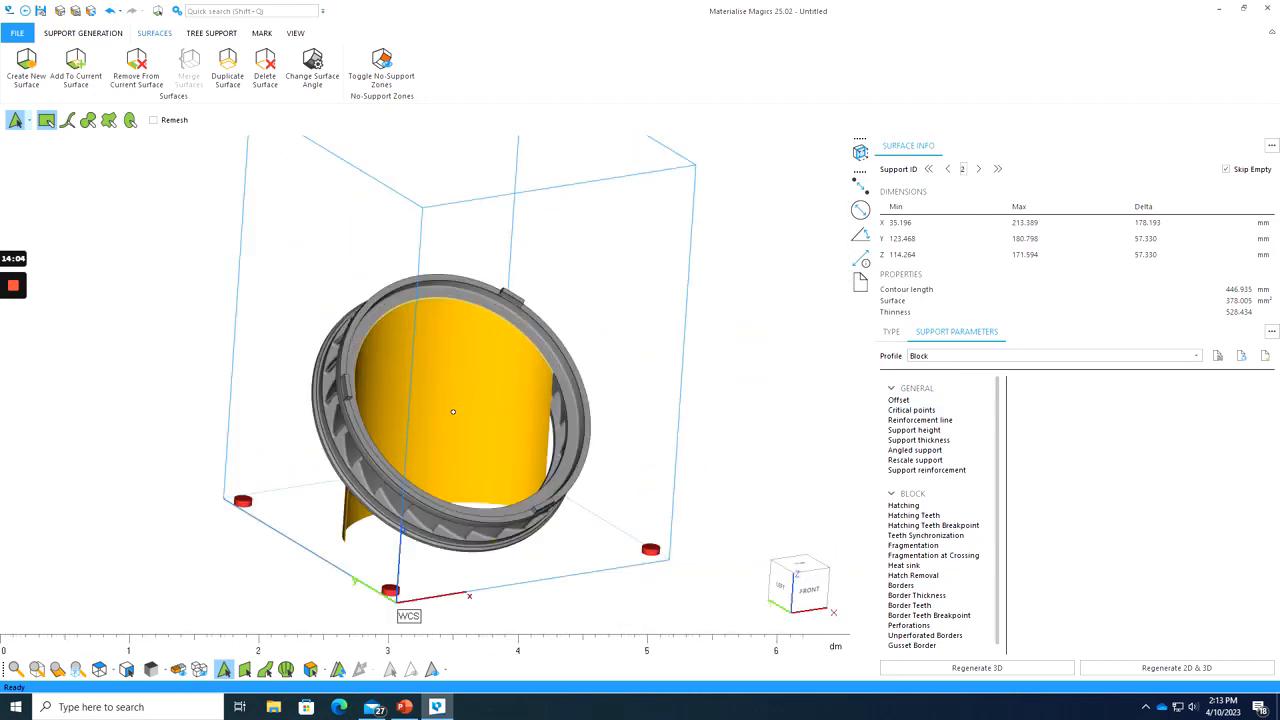
right_drag(371, 457, 362, 490)
scroll(393, 482, down, 3)
scroll(367, 493, up, 3)
scroll(380, 487, down, 3)
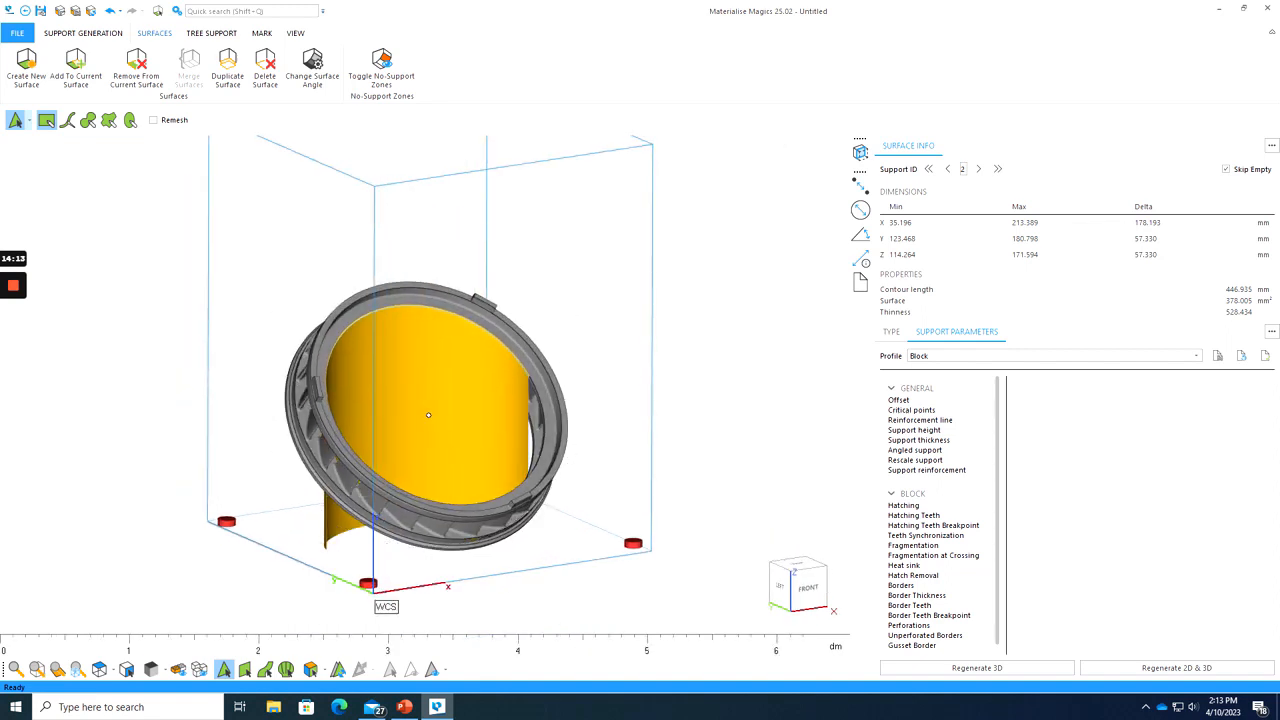
- Leave support generation without saving the support to disk and examine the block supports around the ring in the machine scene
click(84, 33)
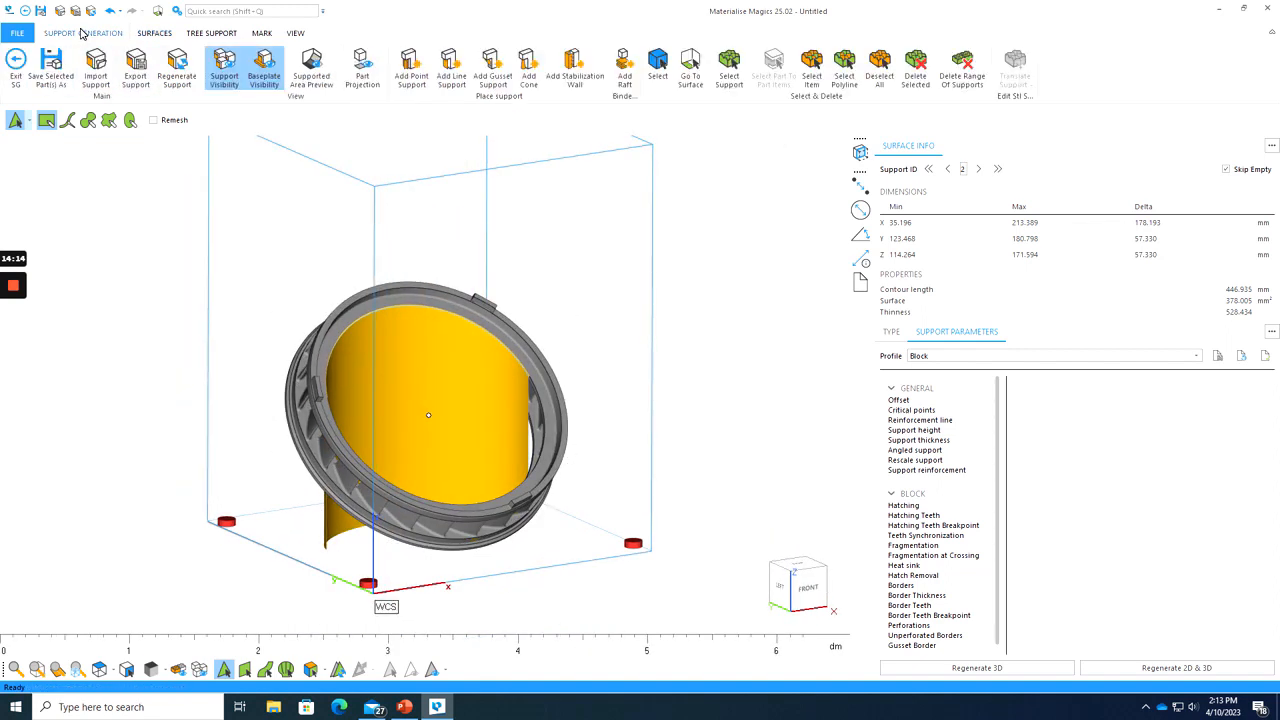
click(13, 80)
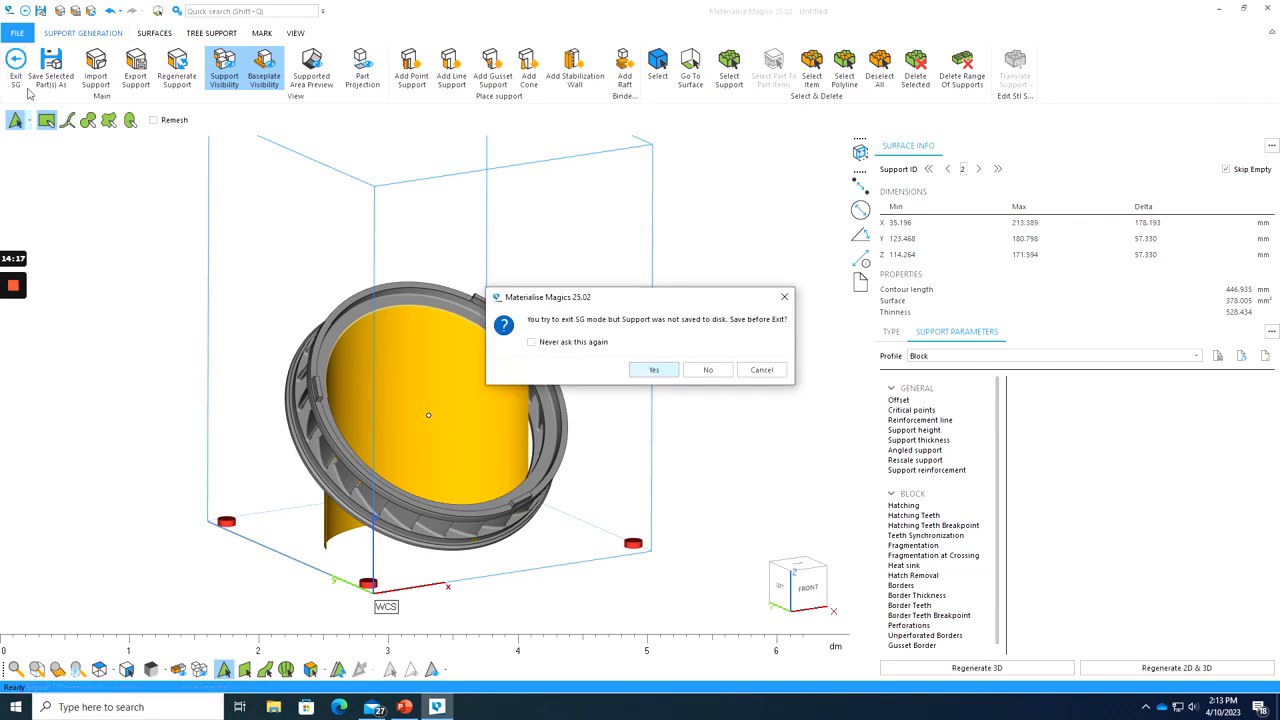
click(707, 369)
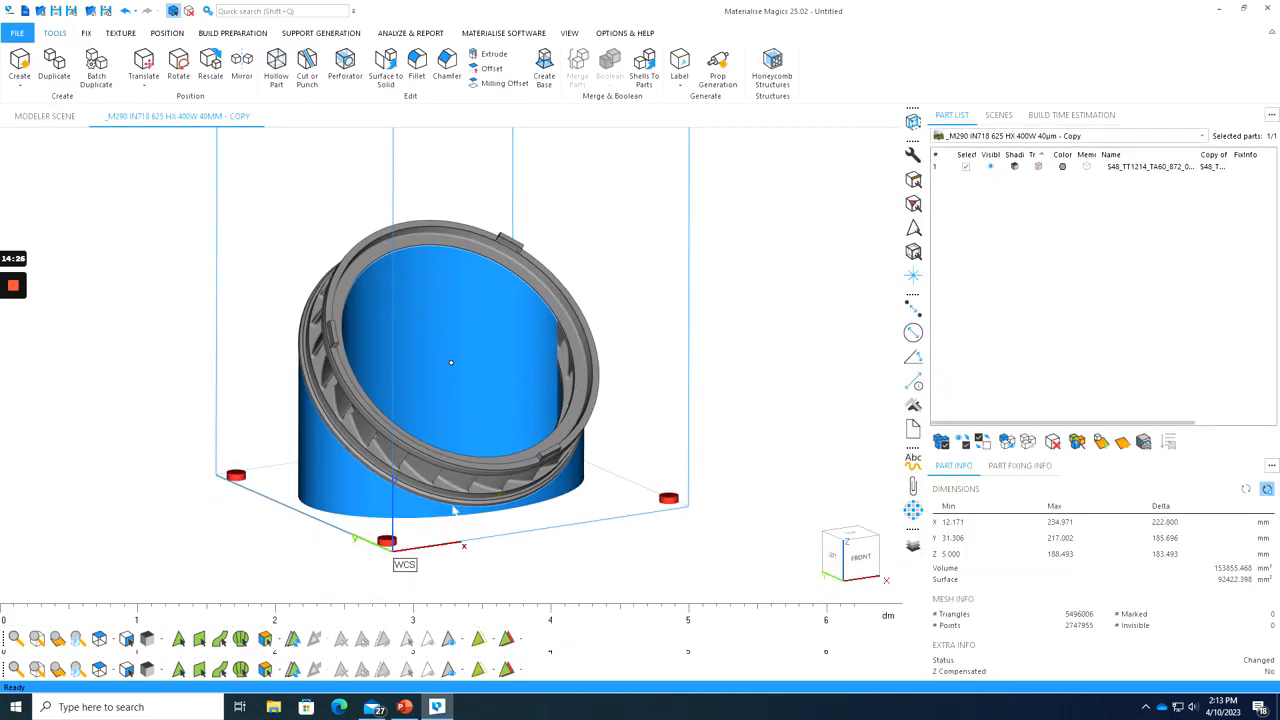
right_drag(354, 450, 459, 414)
scroll(459, 414, up, 5)
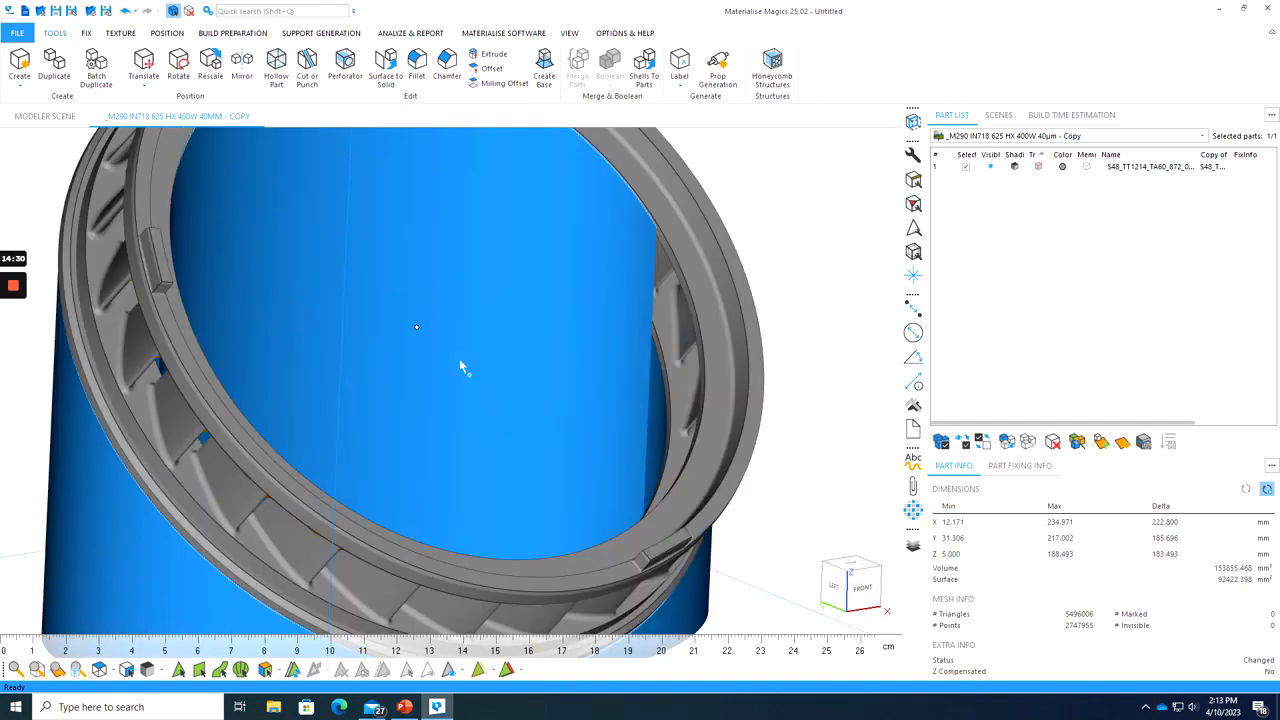
scroll(421, 370, down, 5)
right_drag(423, 354, 357, 390)
scroll(383, 437, down, 3)
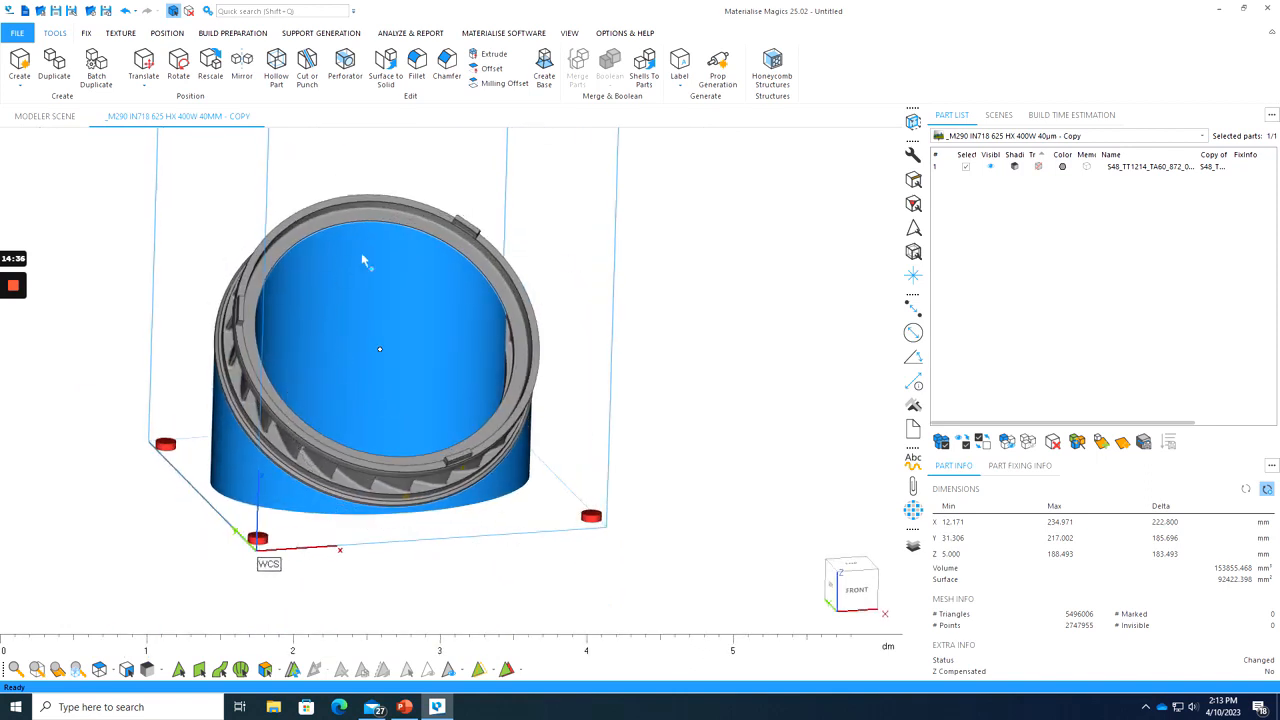
click(484, 295)
click(455, 248)
- Enter manual support generation for the ring again and step through its support surfaces from support ID 1
click(303, 34)
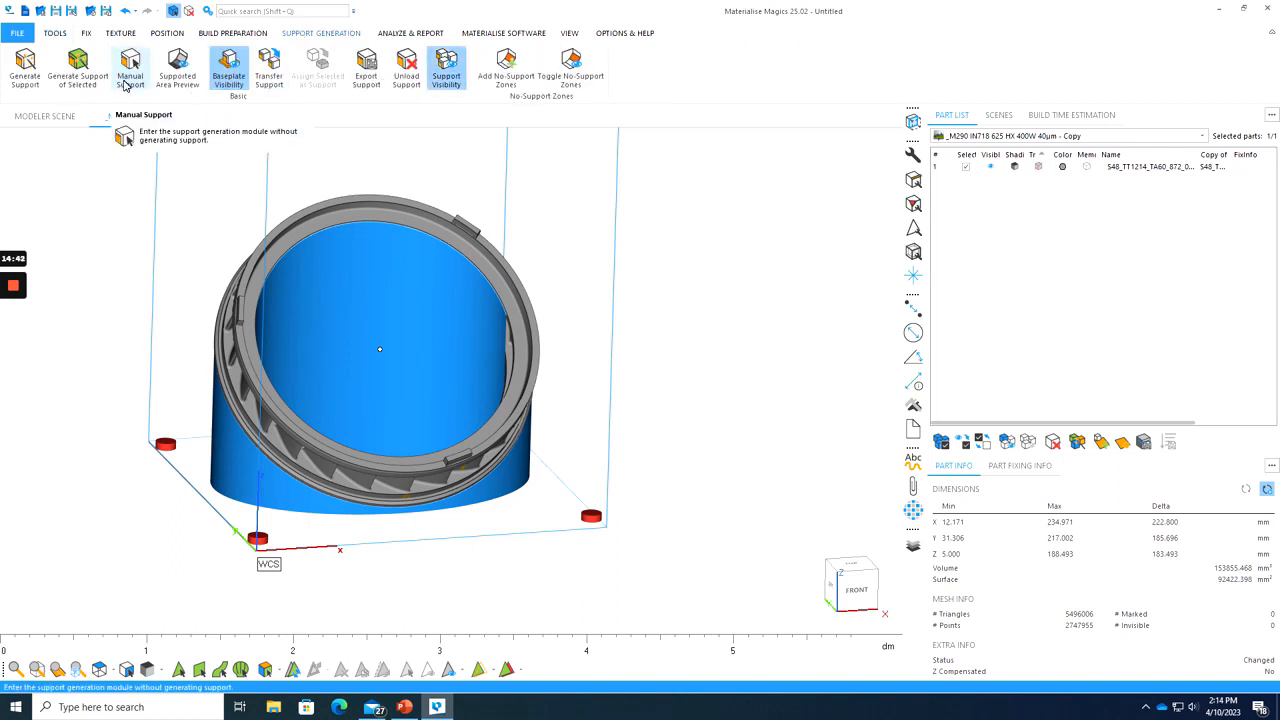
click(128, 78)
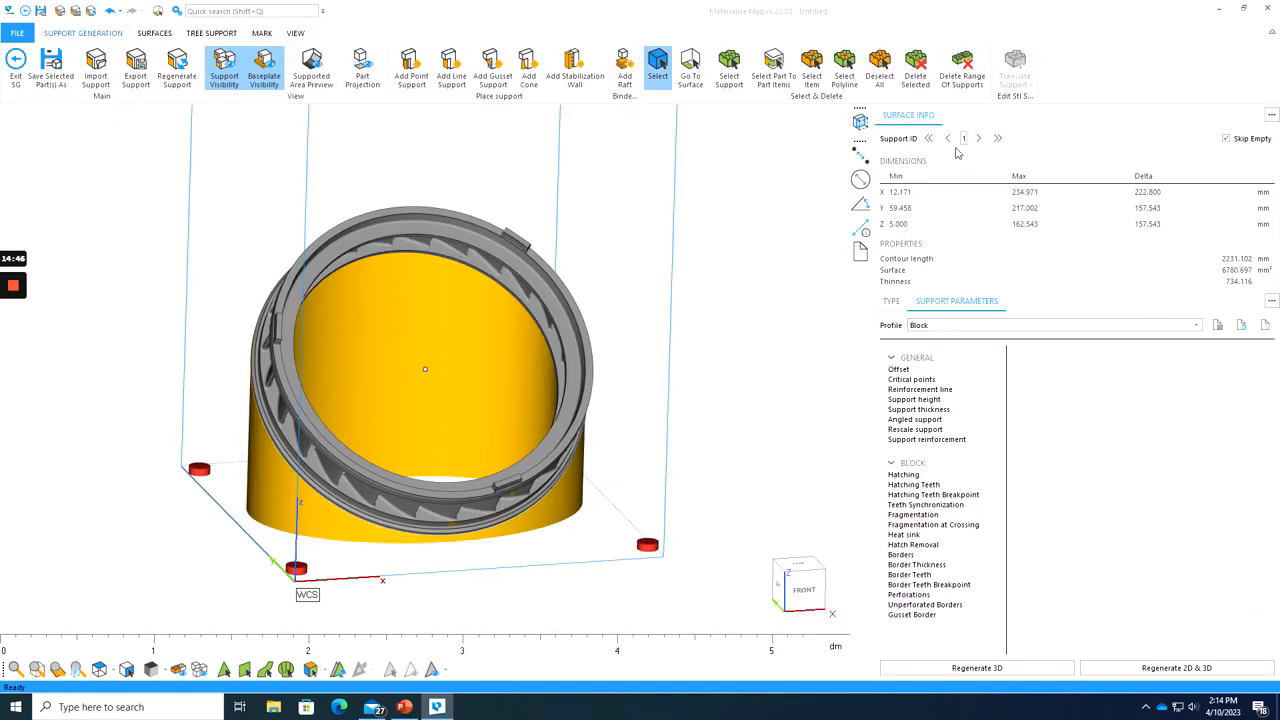
click(978, 138)
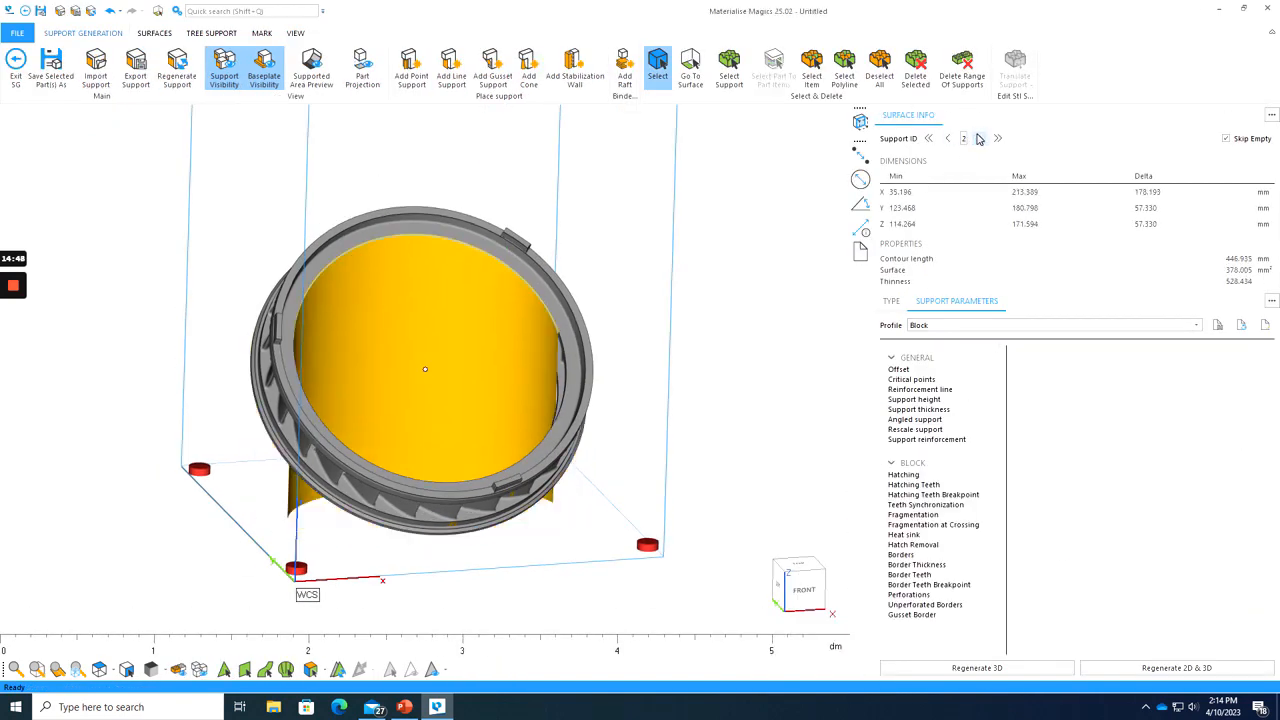
click(979, 138)
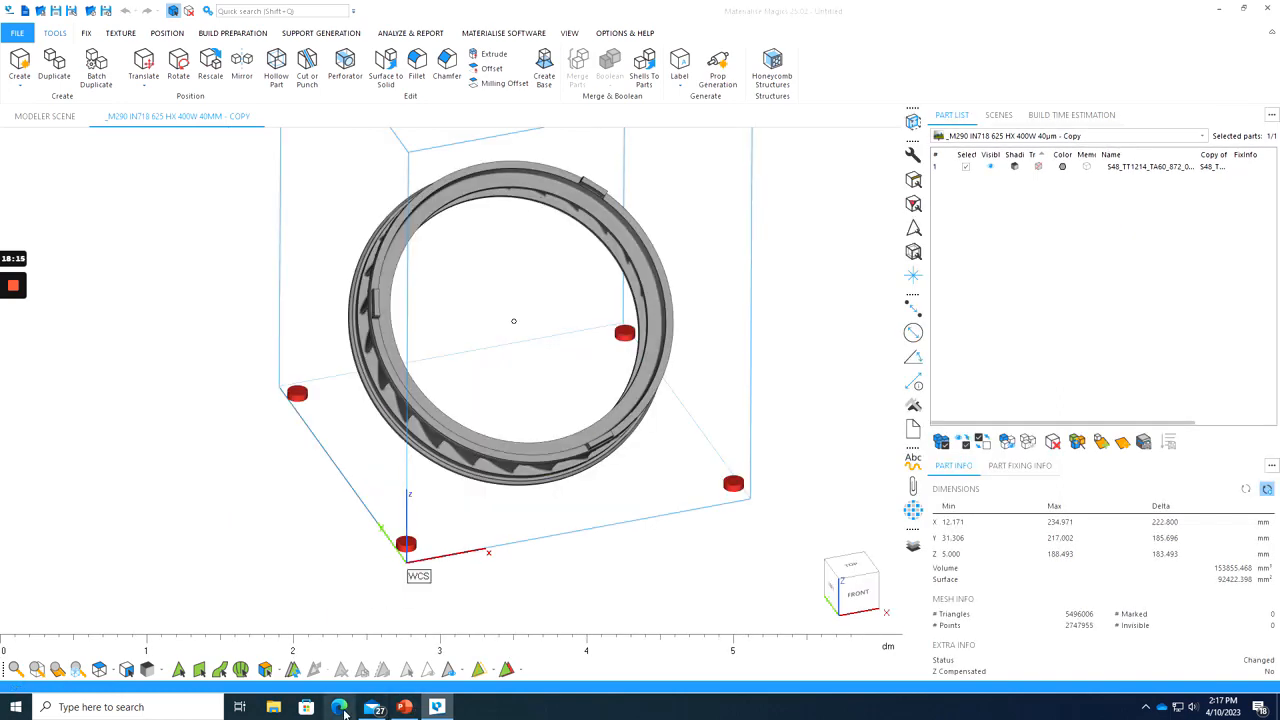
- Switch to Microsoft Edge in a maximized window and search the web for "Magics support generation"
click(341, 707)
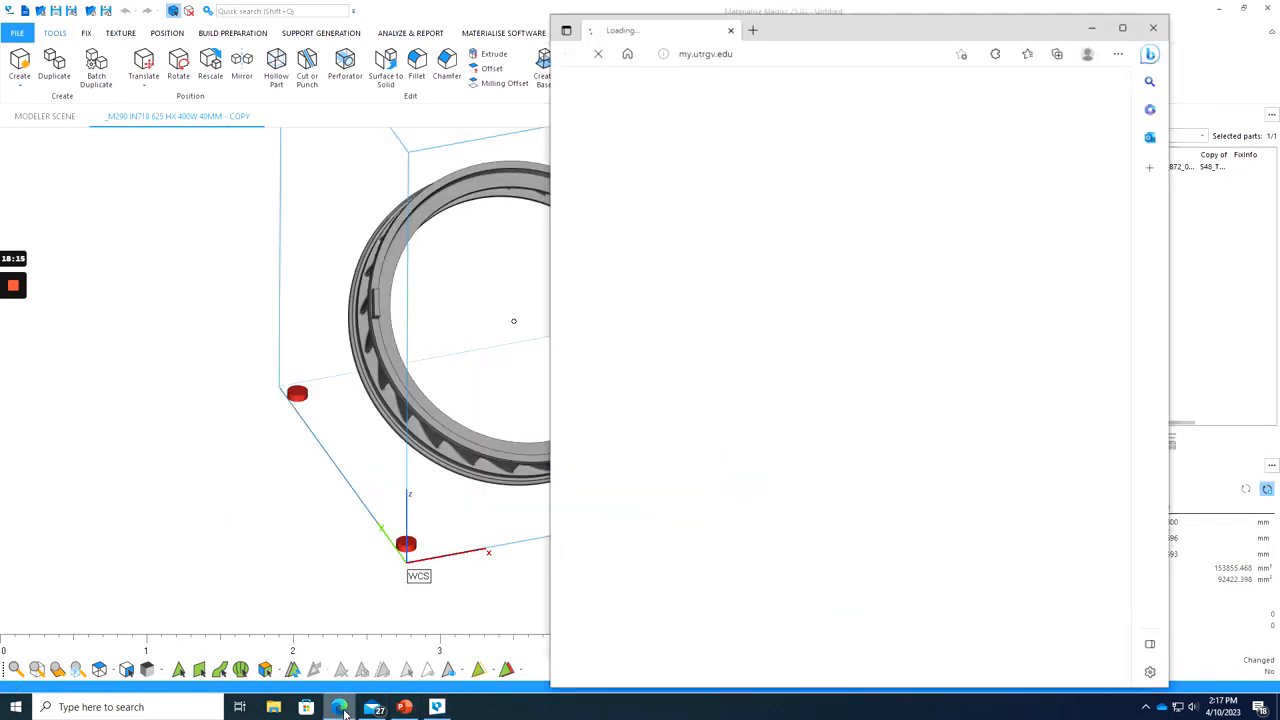
click(1123, 28)
click(428, 38)
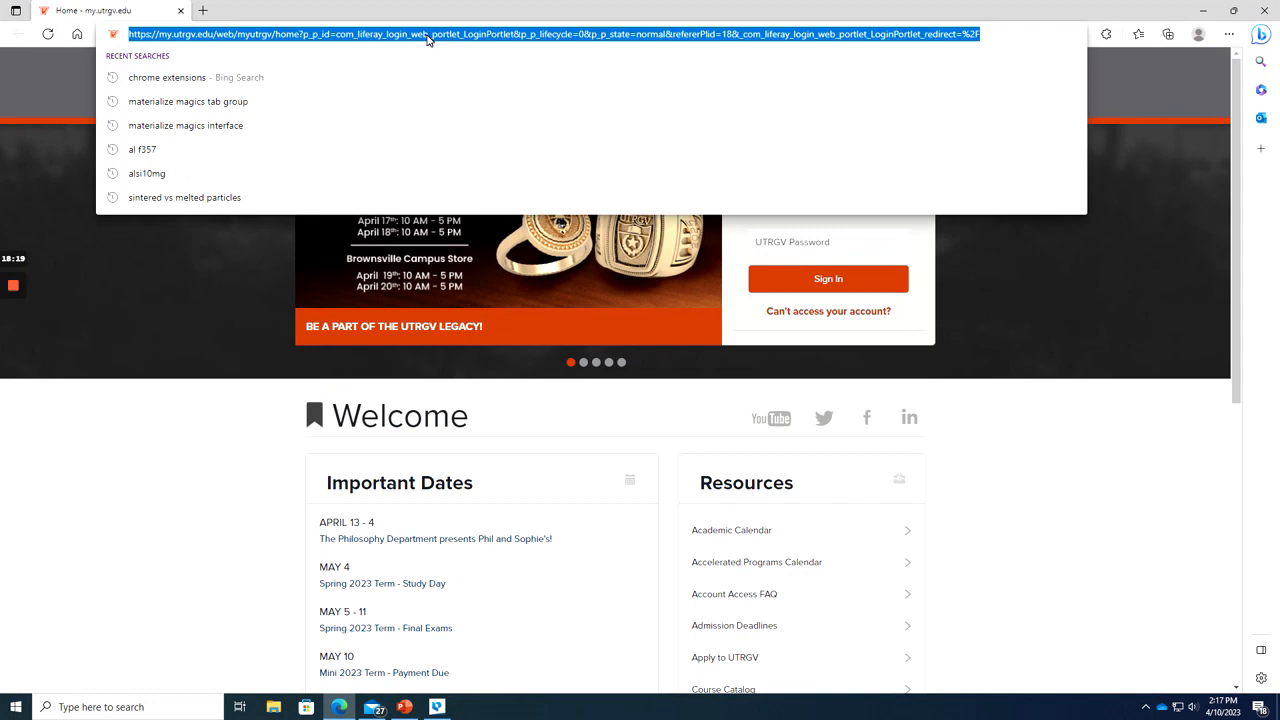
text(Ma)
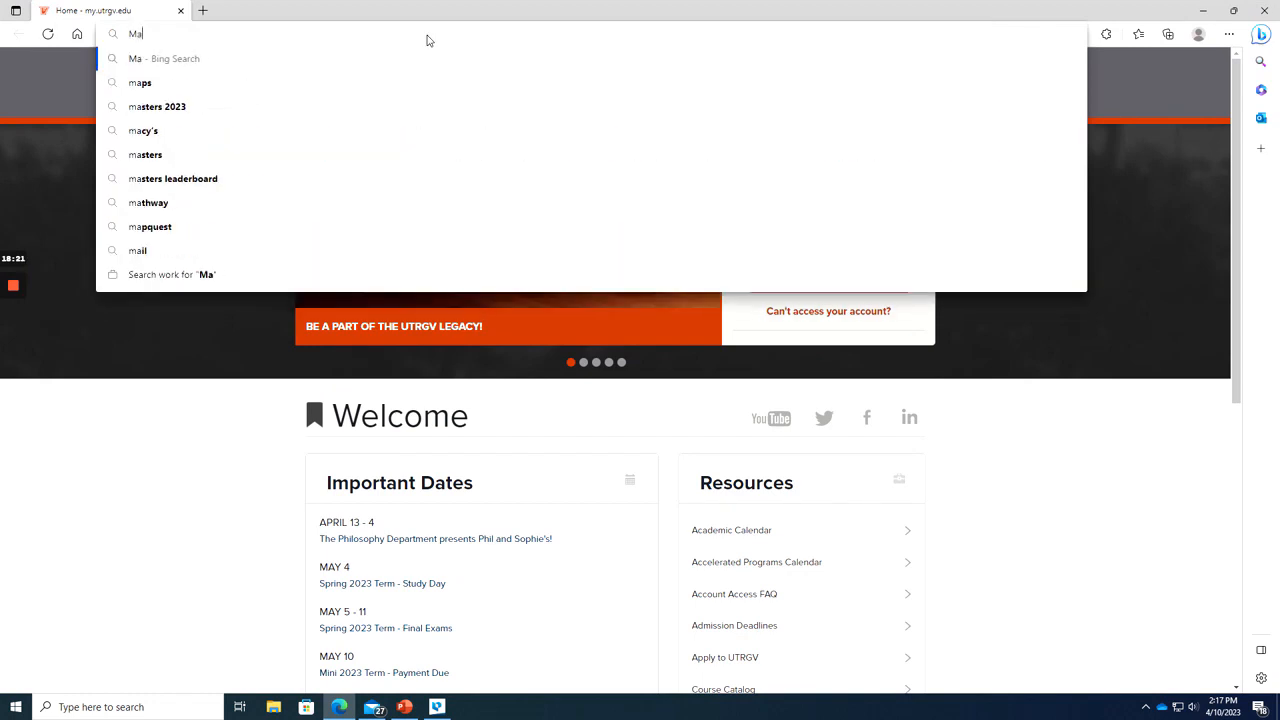
text(gics supp)
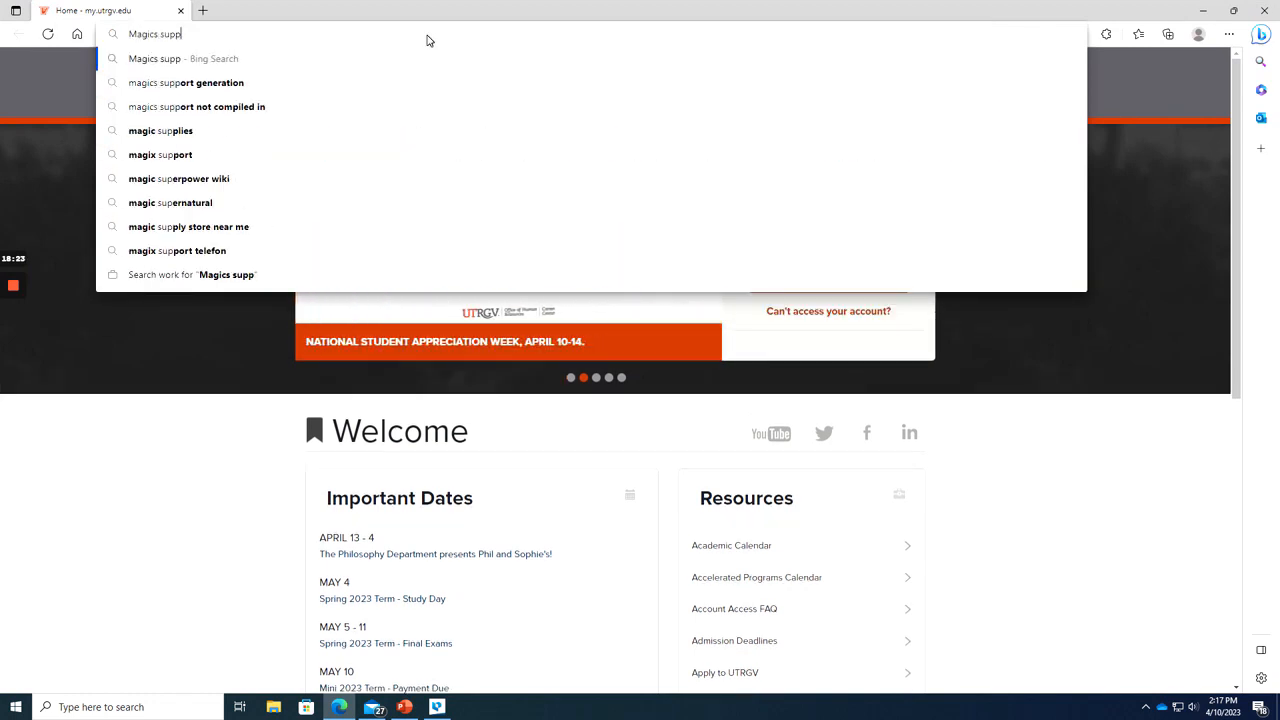
text(ort generation)
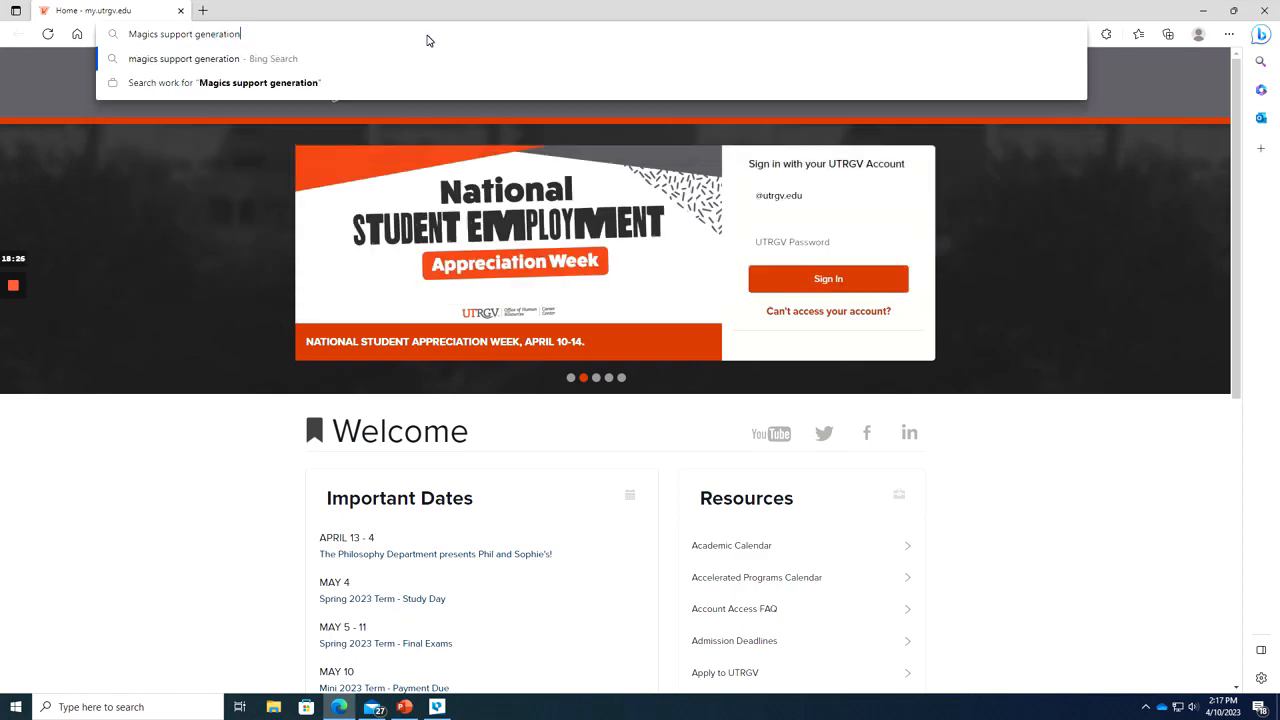
key(Return)
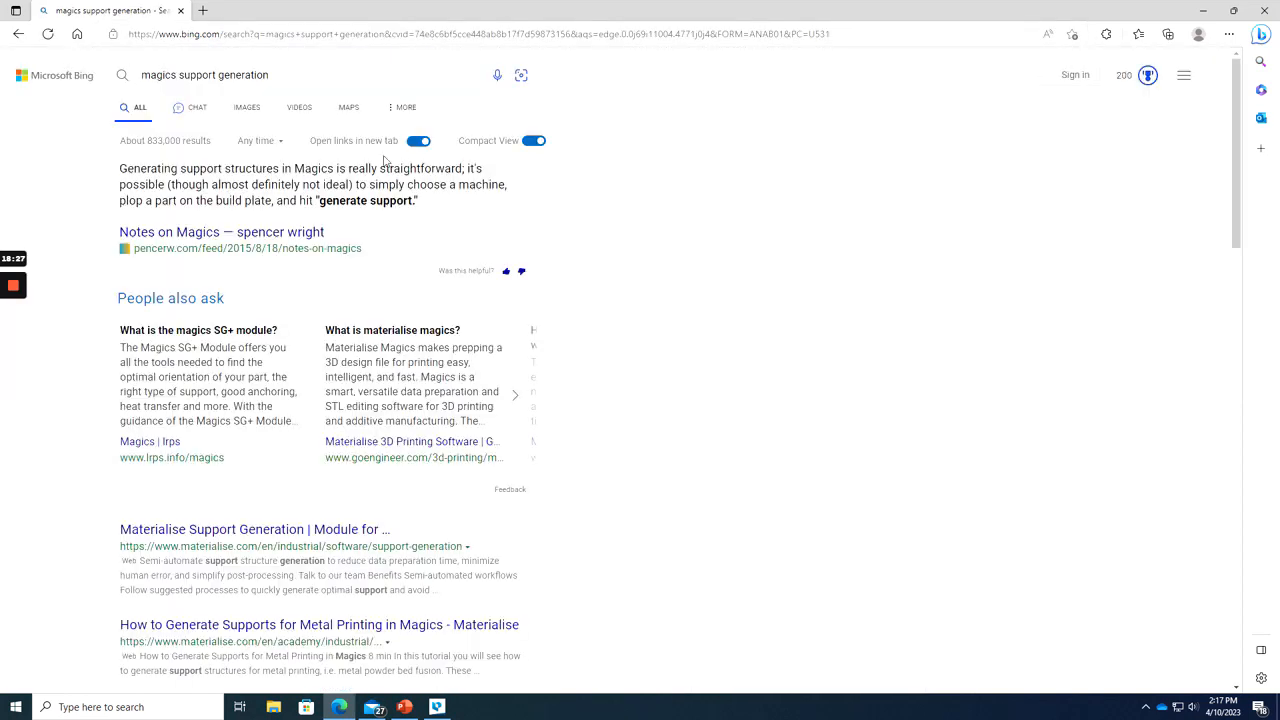
- Restrict the search to videos and look over the tutorials on generating metal supports in Magics
click(297, 108)
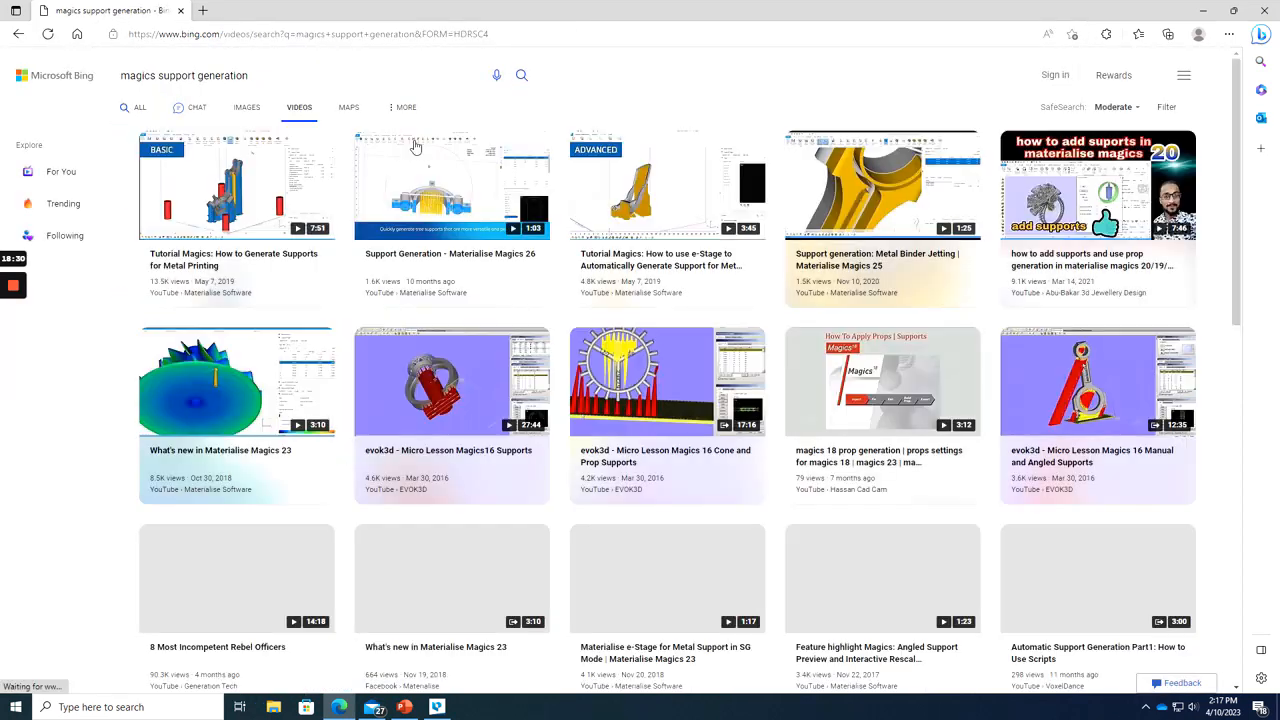
mouse_move(208, 210)
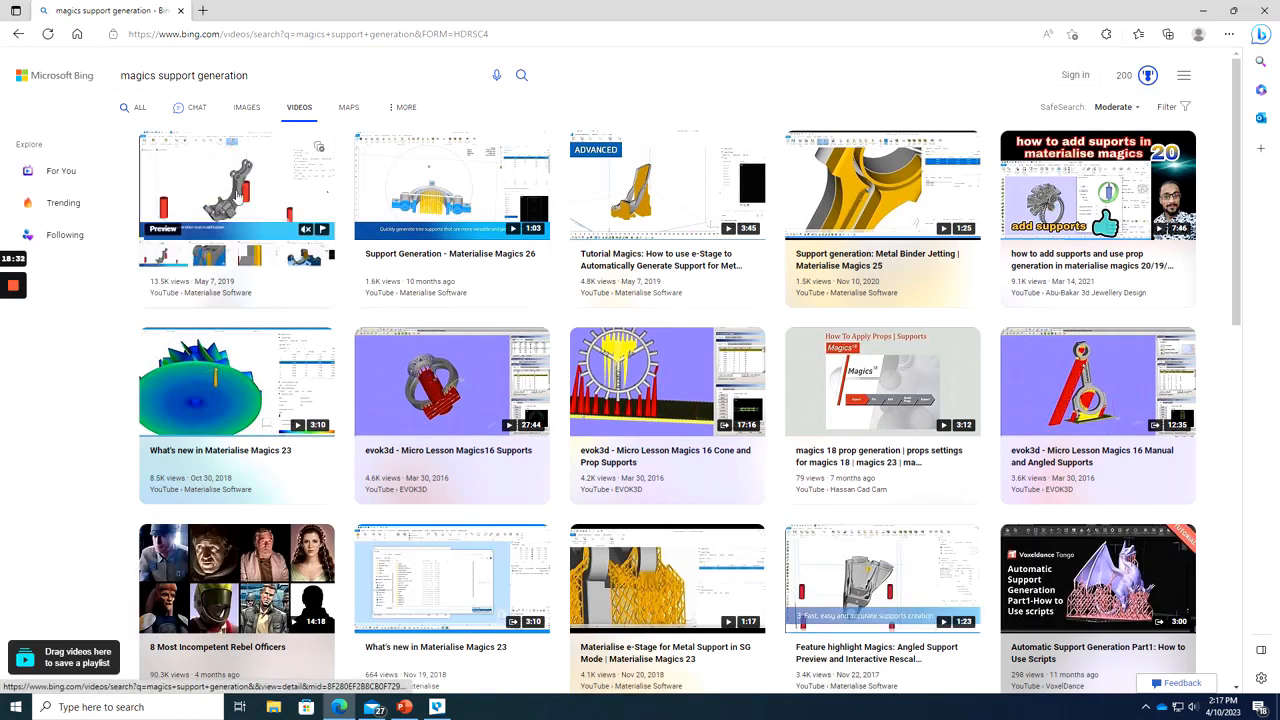
mouse_move(433, 196)
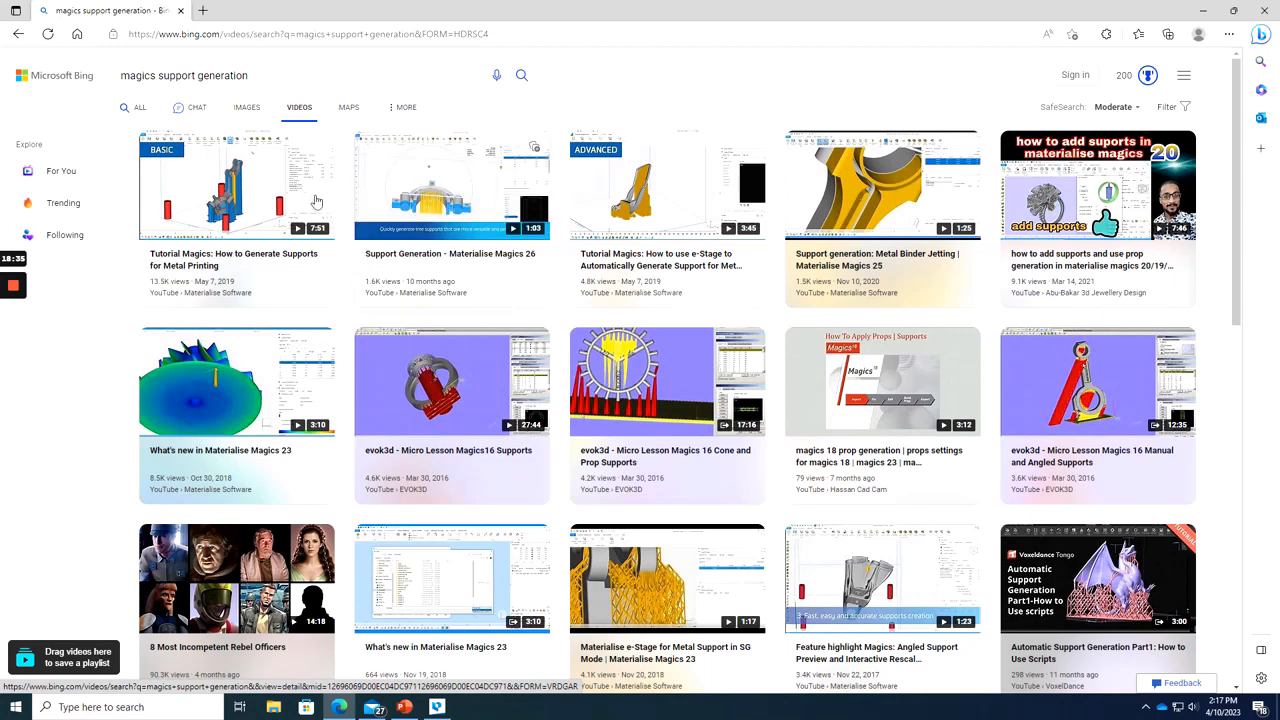
mouse_move(298, 196)
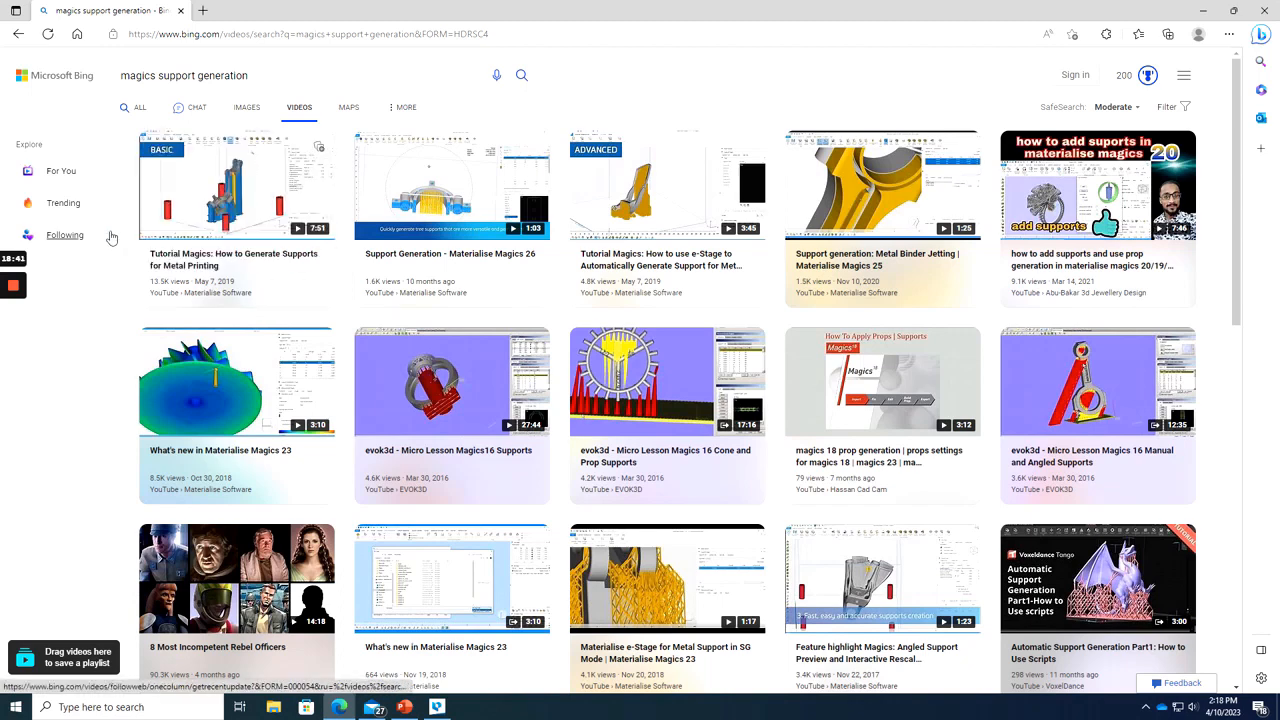
mouse_move(259, 177)
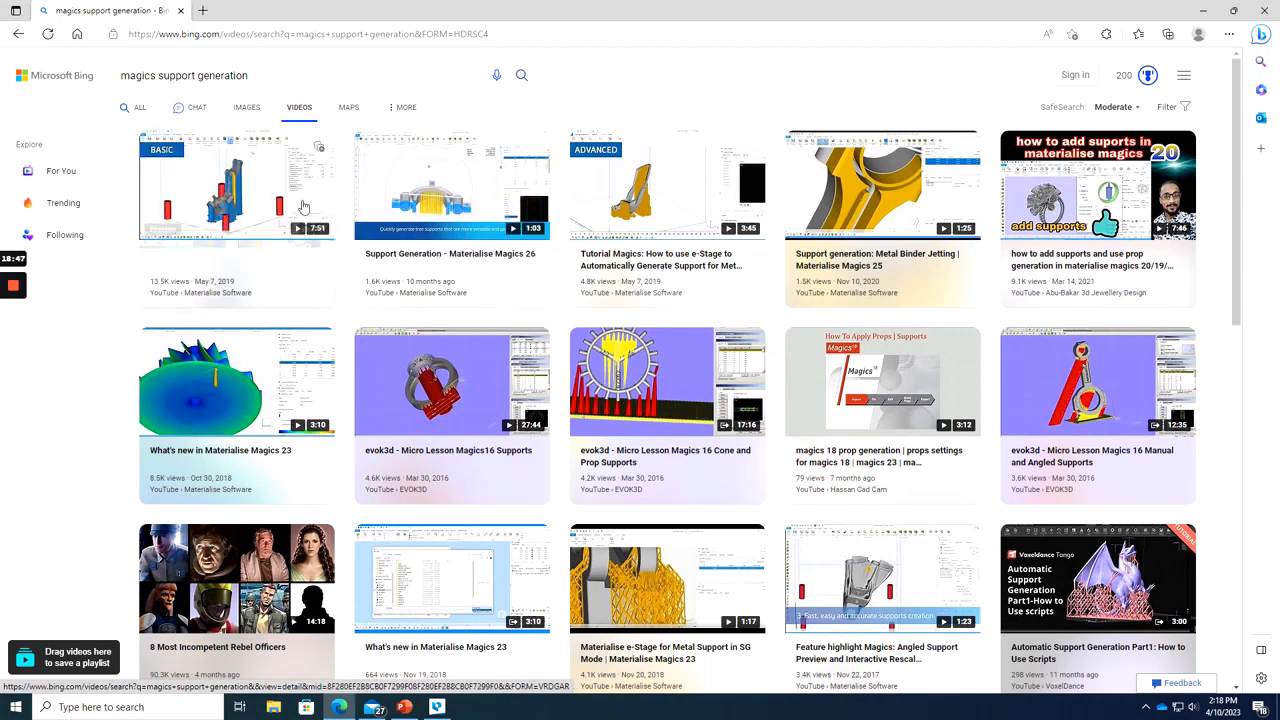
mouse_move(566, 197)
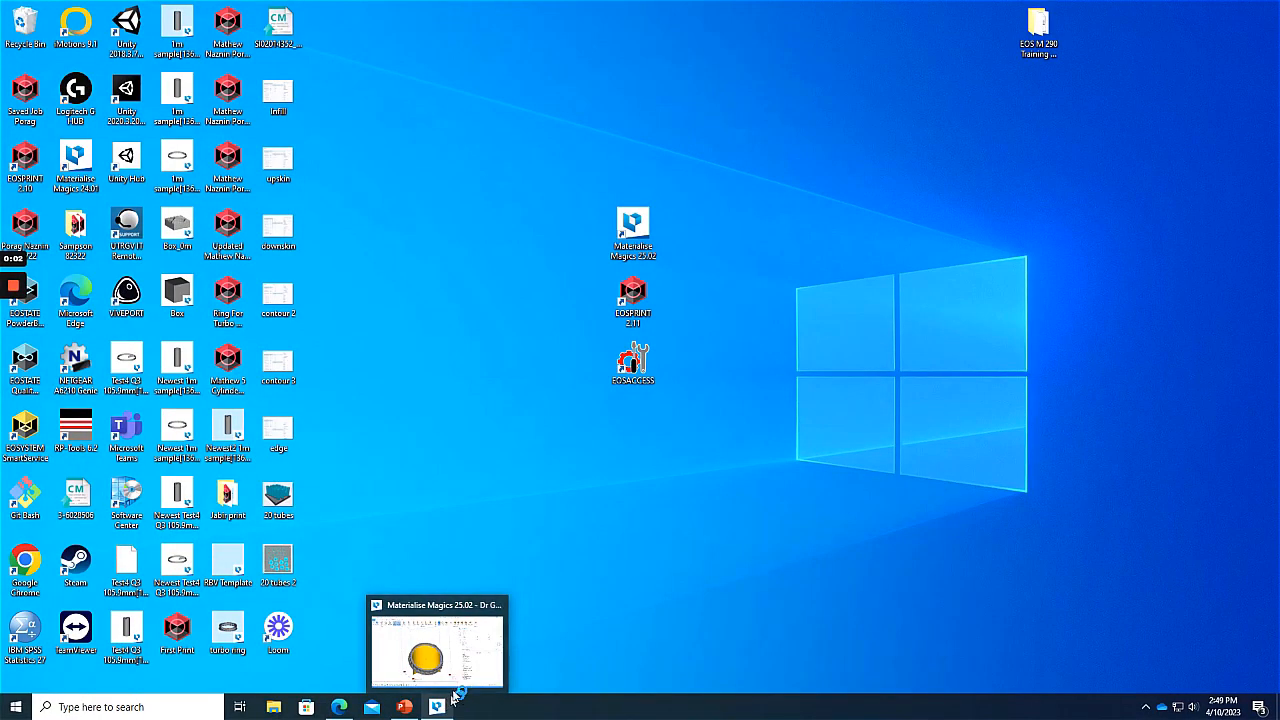
- Switch to Materialise Magics, examine support ID 2 beneath the ring, and leave support generation without saving the support to disk
click(452, 664)
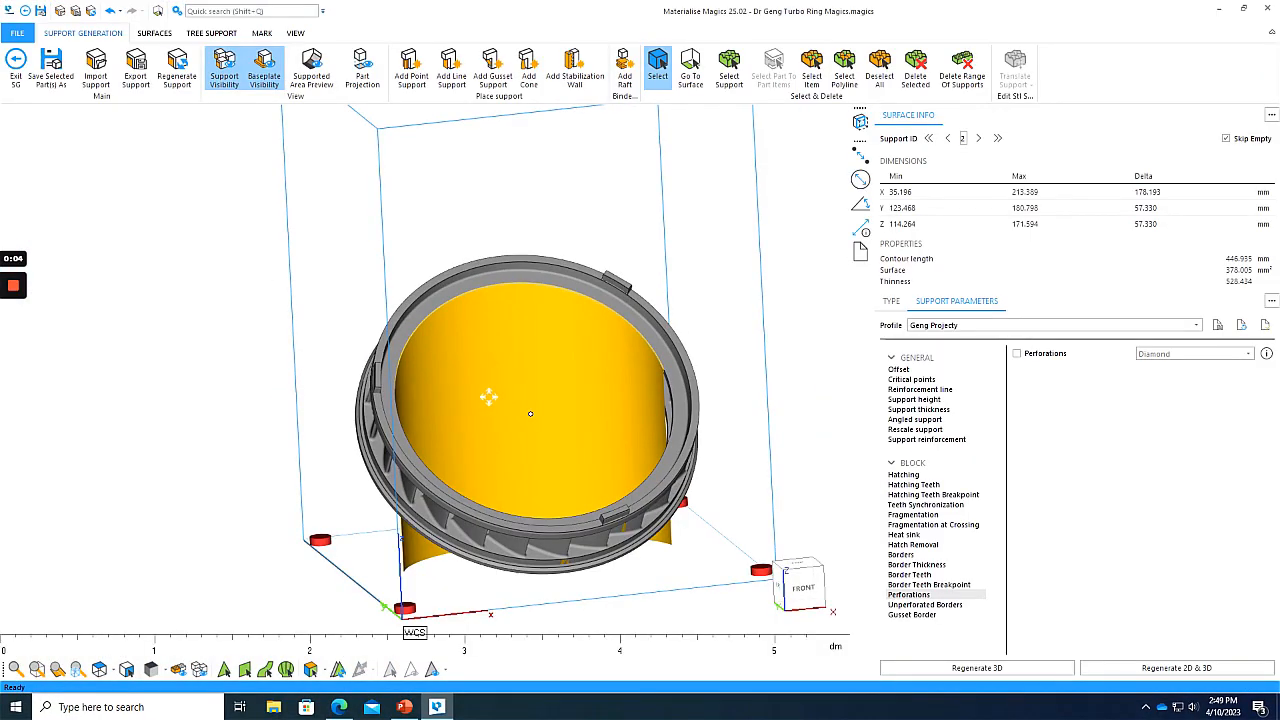
right_drag(489, 397, 530, 460)
scroll(462, 492, up, 4)
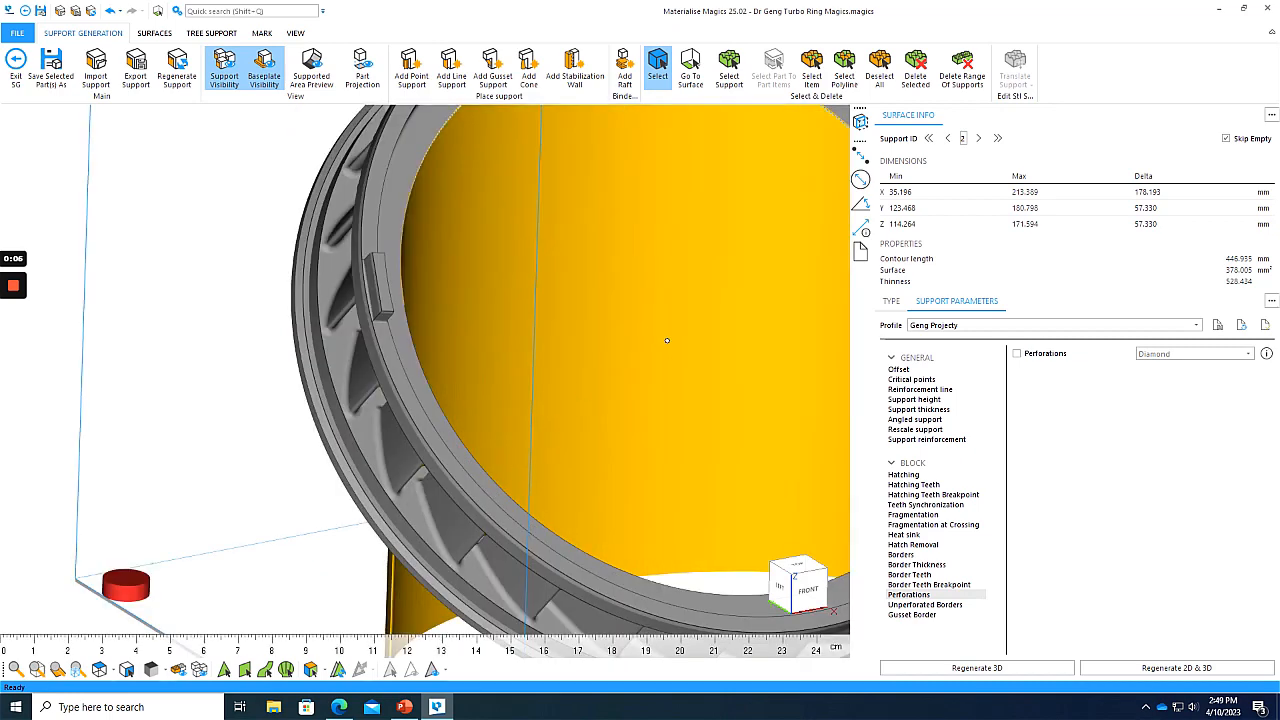
scroll(667, 340, down, 3)
scroll(667, 288, down, 2)
right_drag(667, 288, 692, 308)
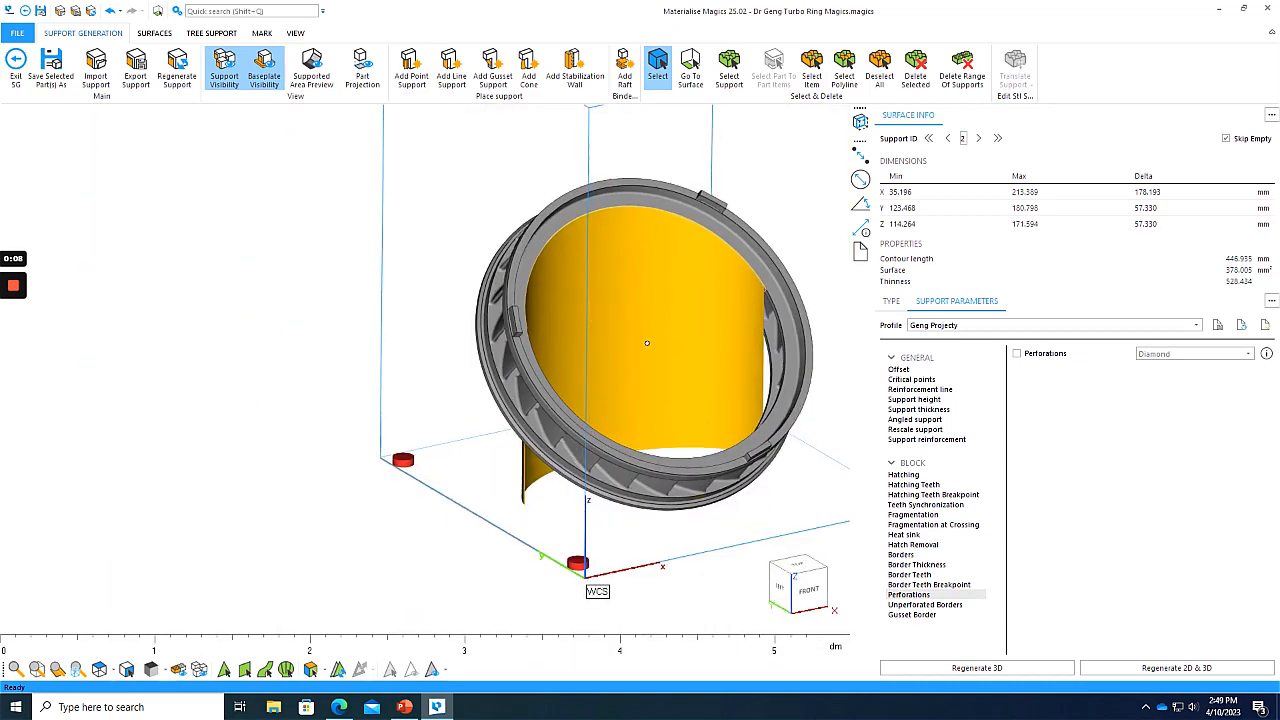
scroll(728, 336, up, 2)
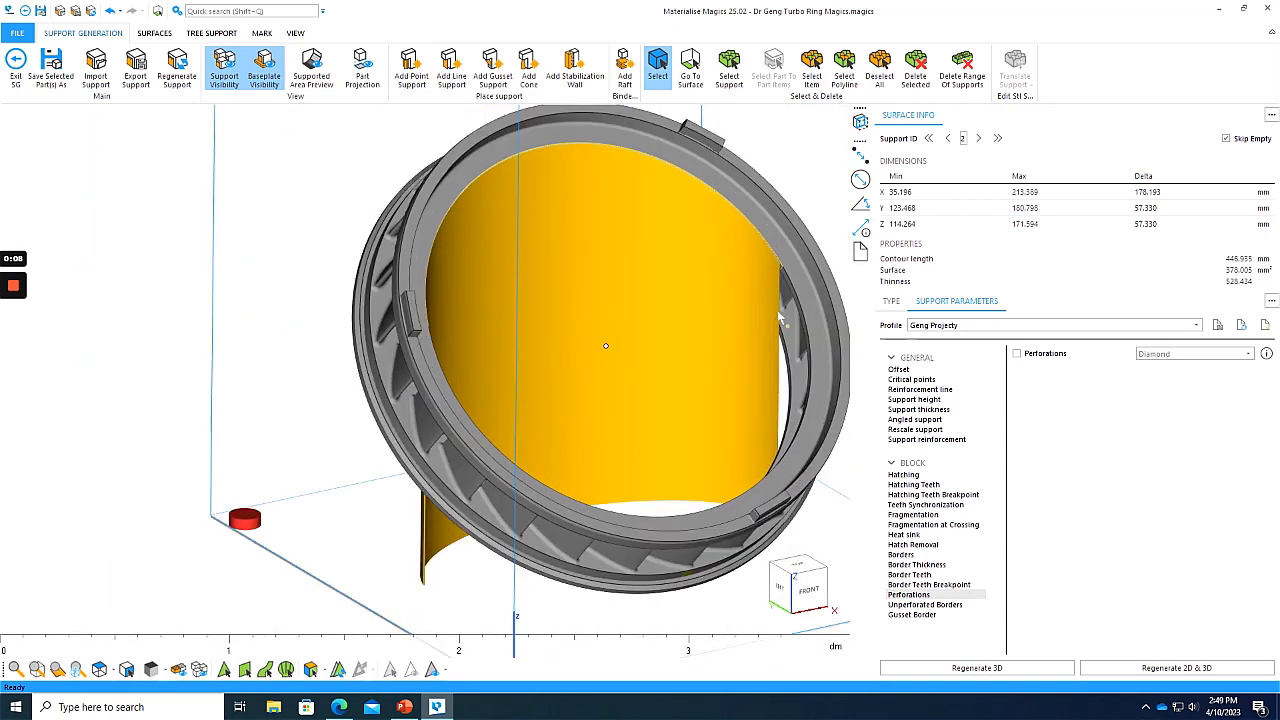
click(16, 66)
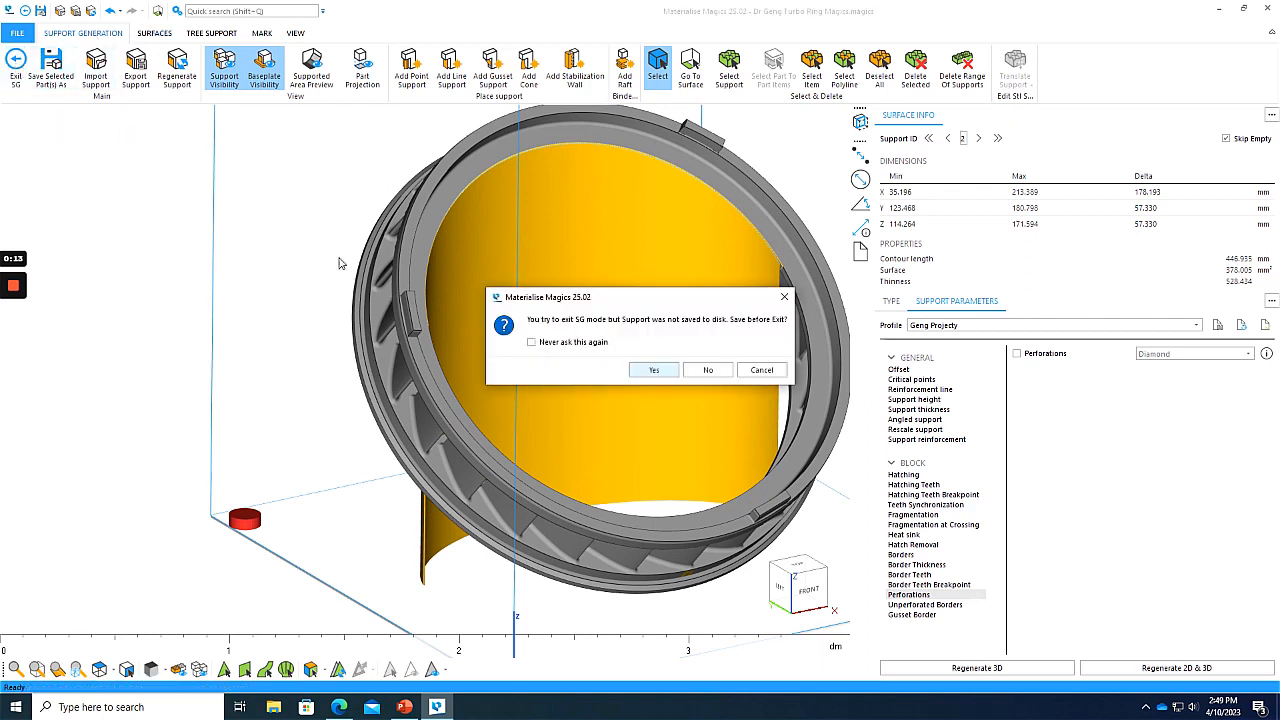
click(708, 370)
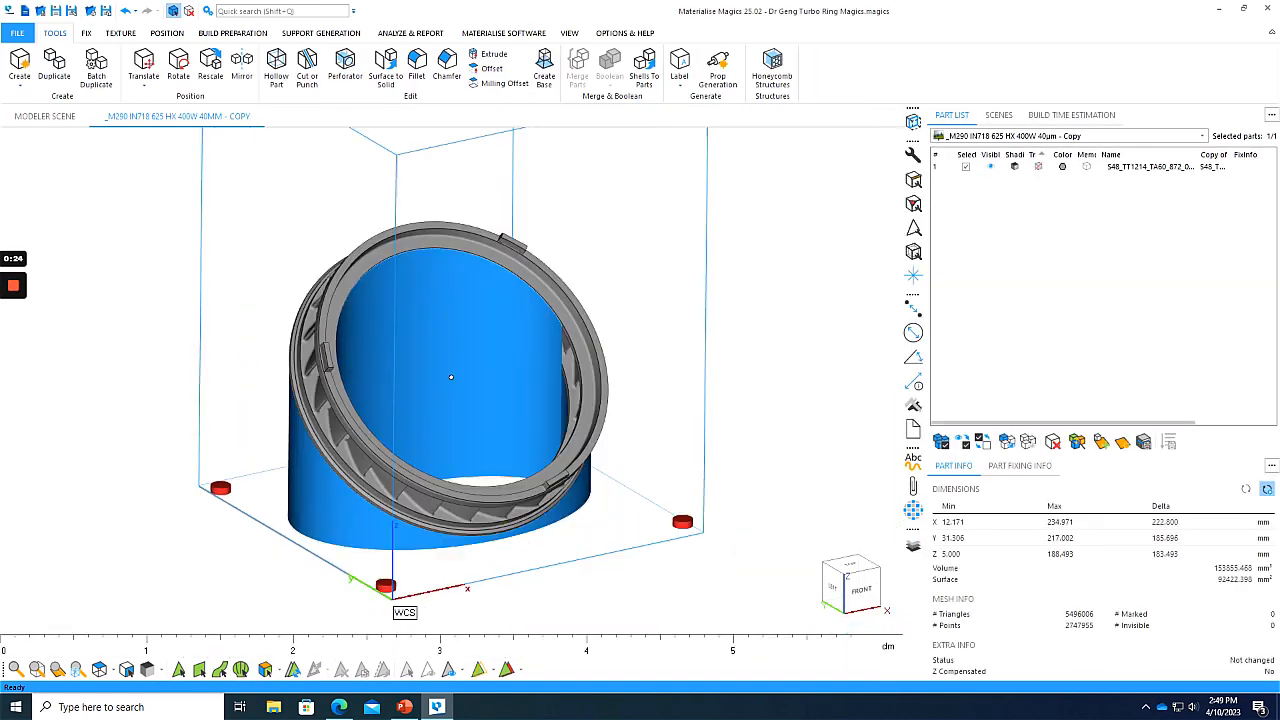
- Enter manual support generation for the ring and review support ID 1's hatching and hatching teeth parameters against the teeth at the ring's edge
click(320, 33)
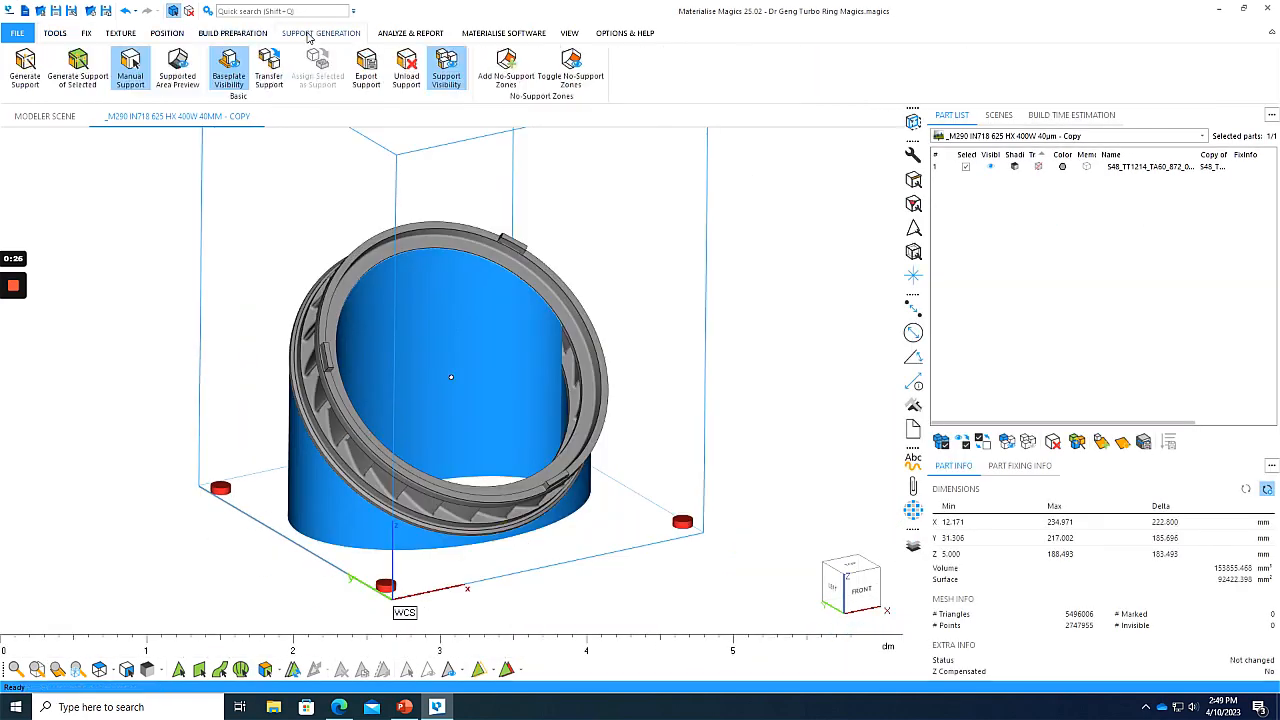
click(140, 69)
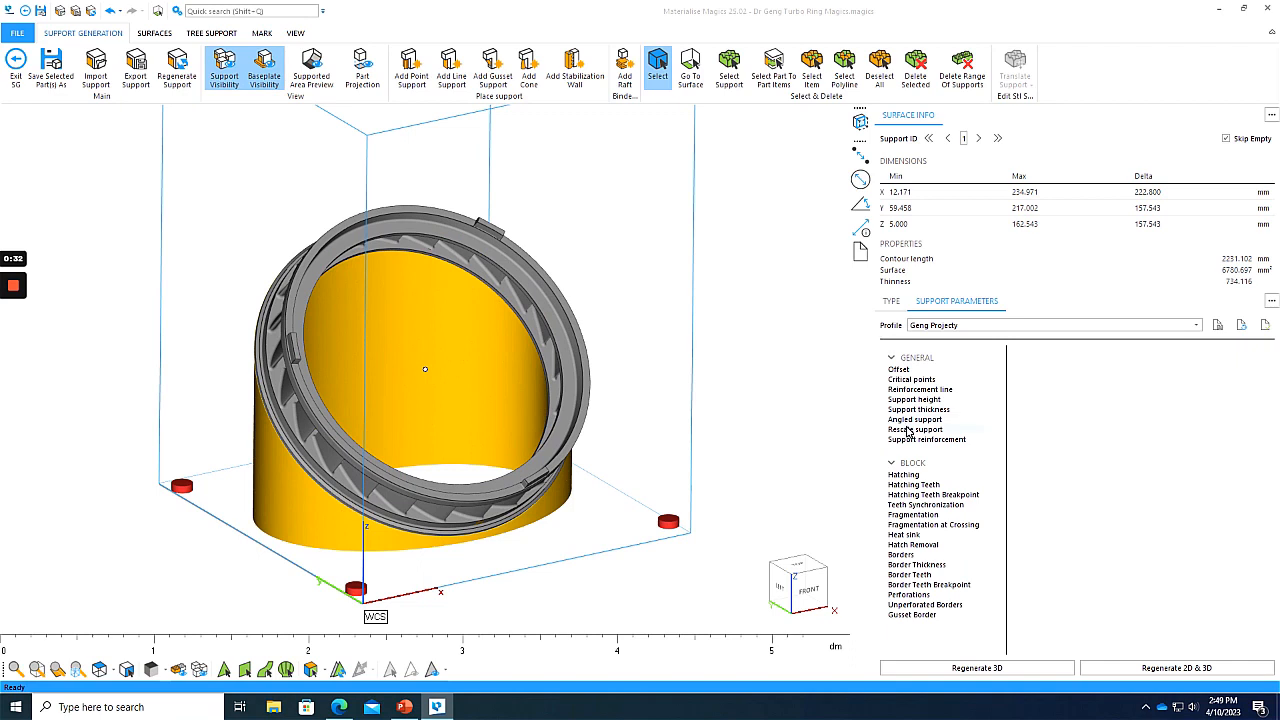
click(905, 474)
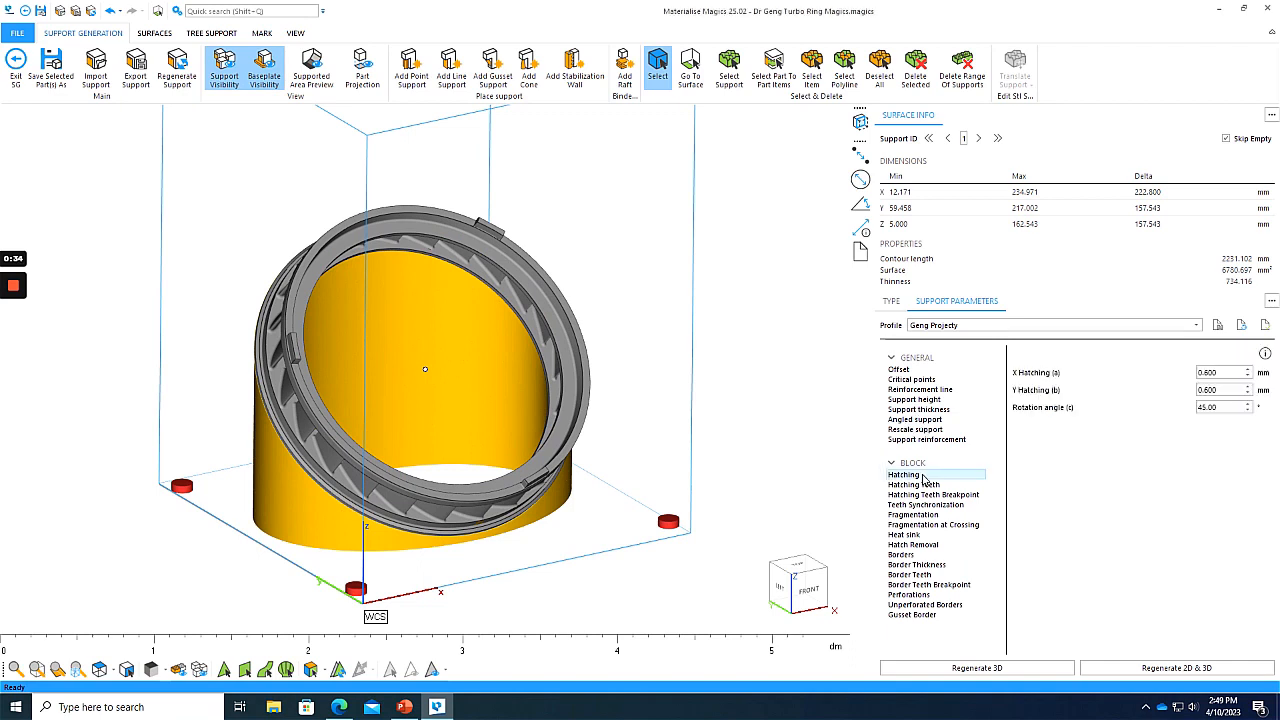
click(926, 485)
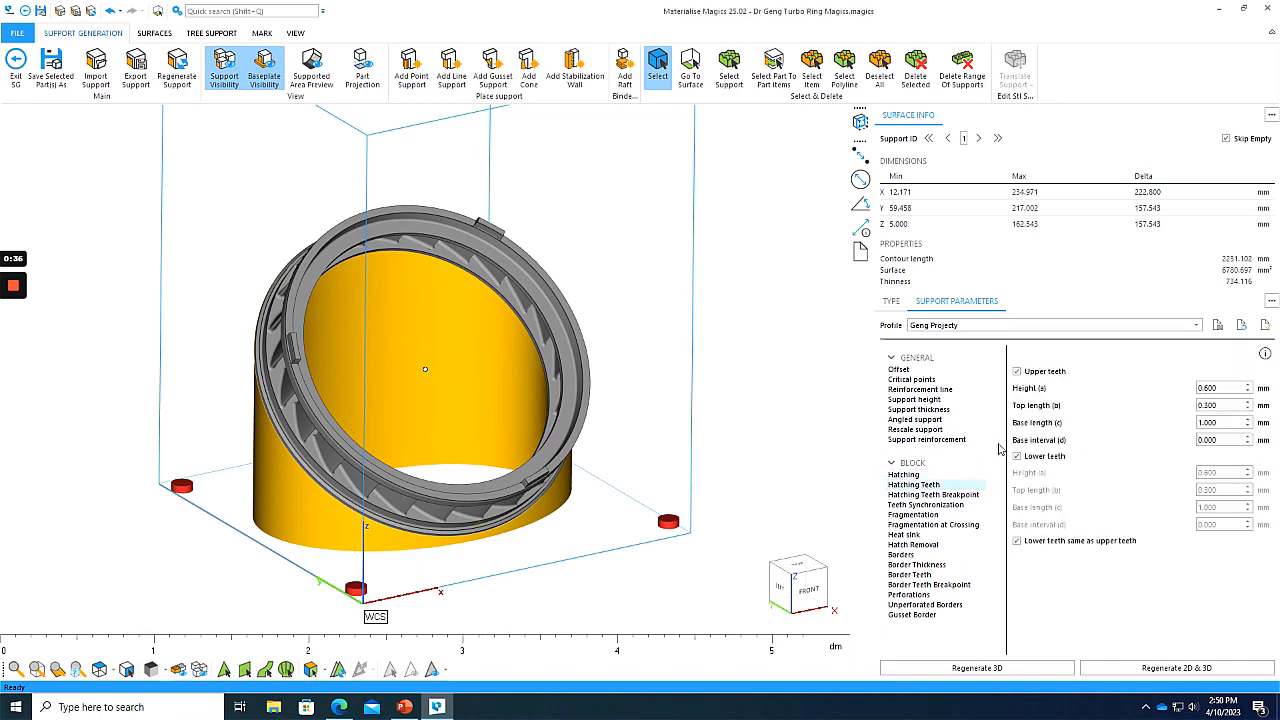
scroll(314, 402, up, 4)
right_drag(363, 369, 394, 375)
scroll(226, 427, up, 8)
right_drag(216, 435, 253, 473)
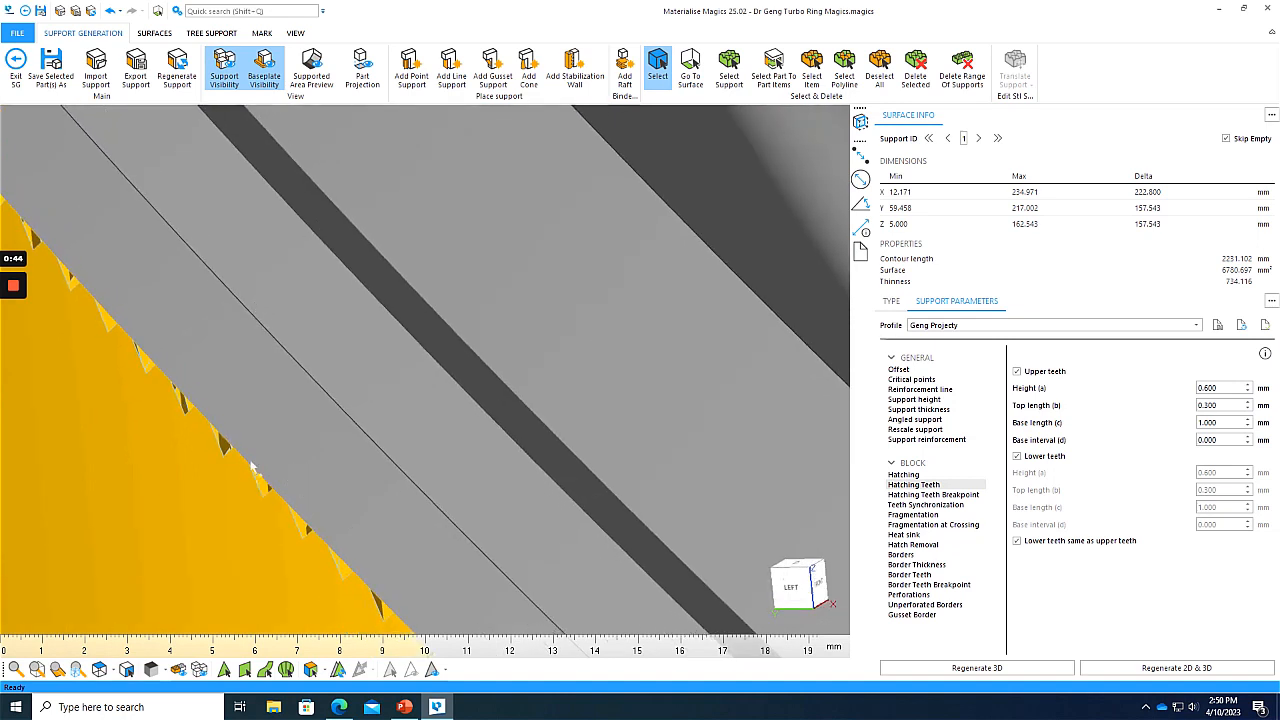
- Review the block support's fragmentation parameters and examine the fragmented hatch pattern on the underside of the support
click(932, 516)
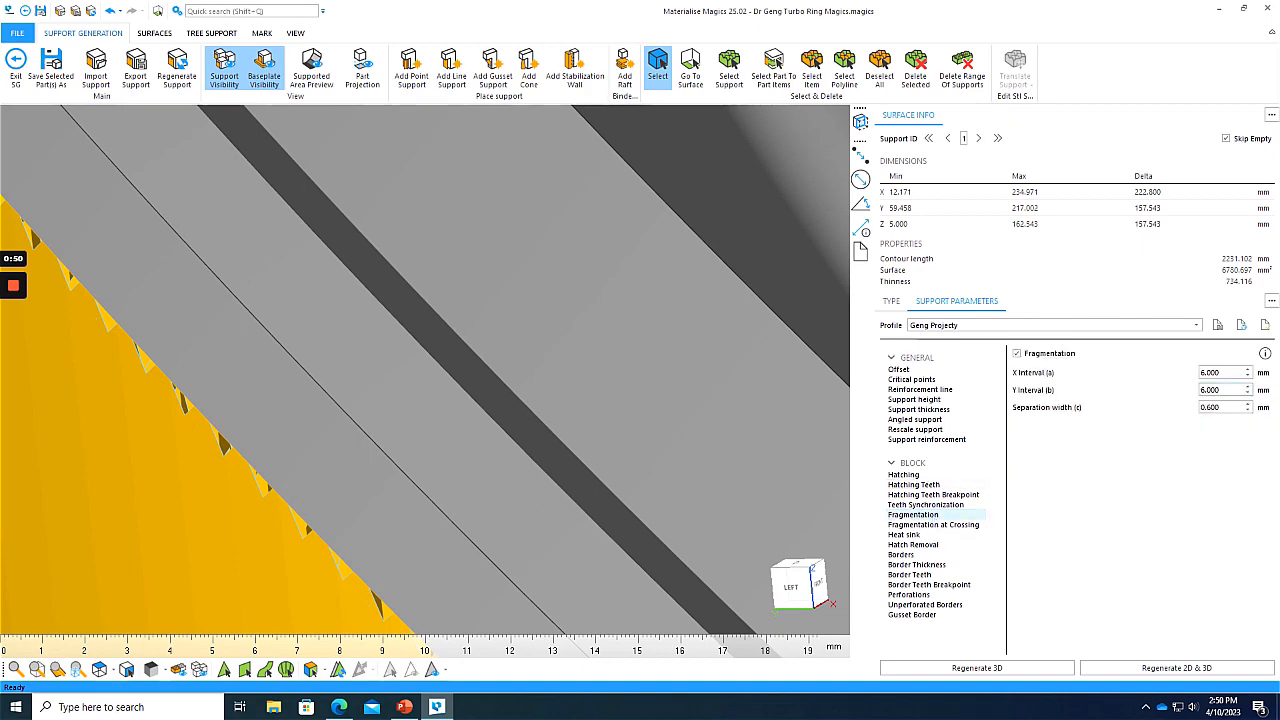
scroll(410, 488, down, 5)
right_drag(425, 421, 480, 350)
scroll(508, 460, down, 8)
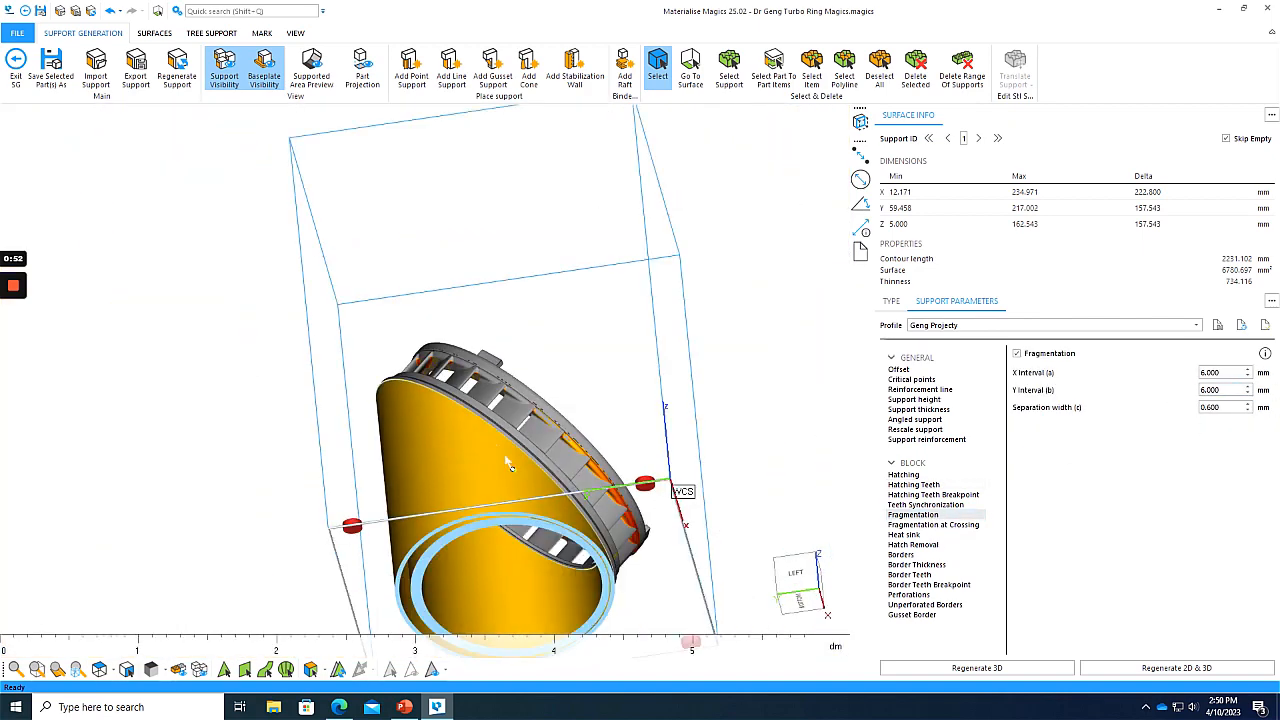
scroll(537, 540, up, 2)
scroll(428, 540, up, 8)
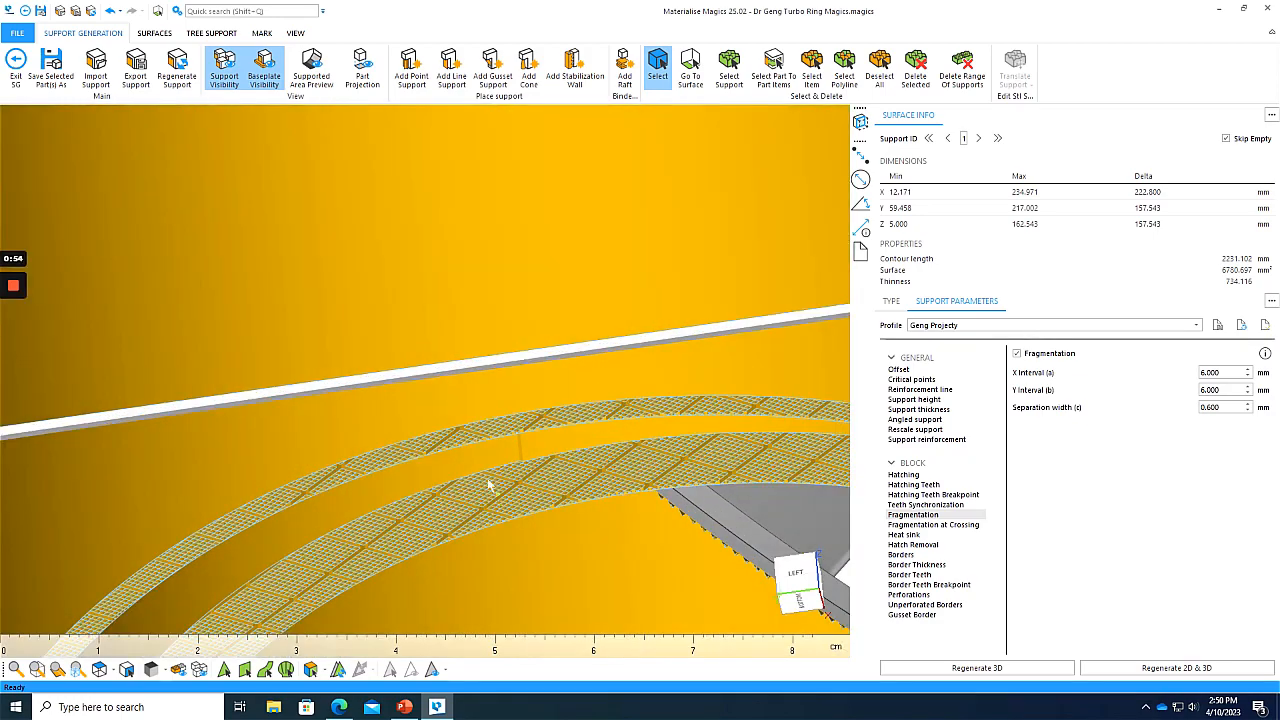
mouse_move(491, 486)
right_down()
mouse_move(473, 456)
mouse_move(531, 449)
mouse_move(574, 466)
right_up()
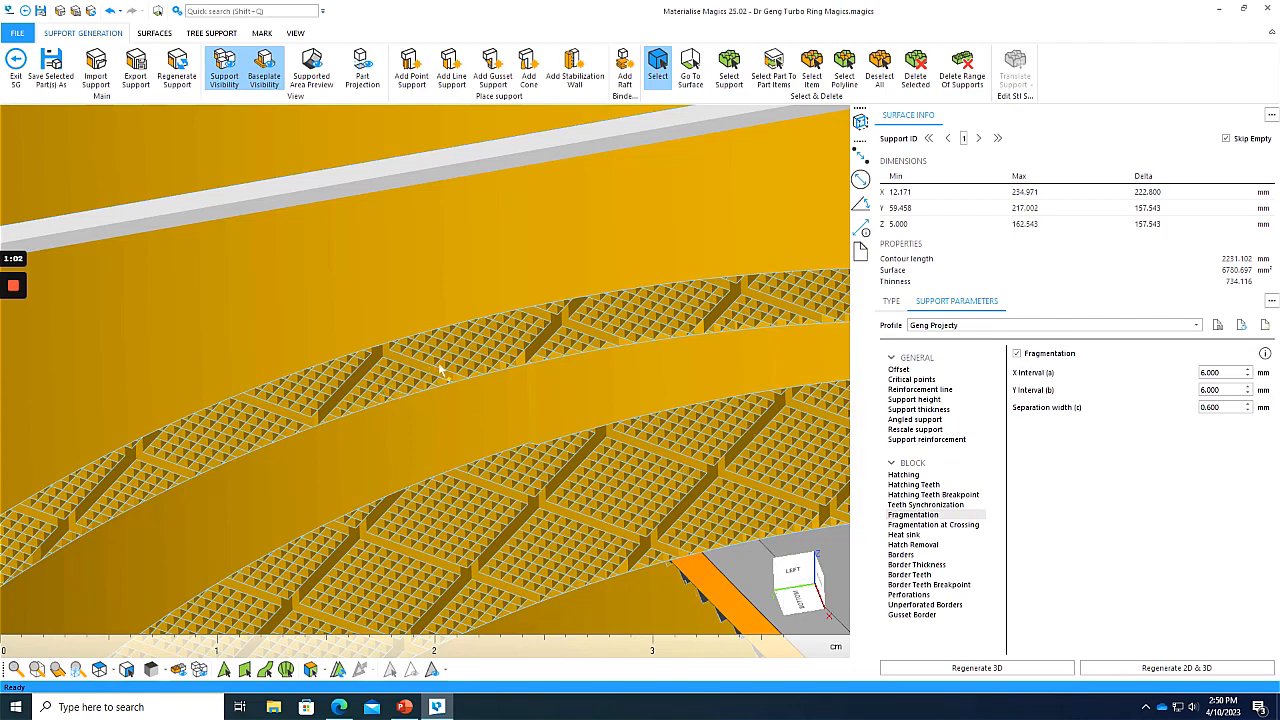
scroll(500, 355, down, 5)
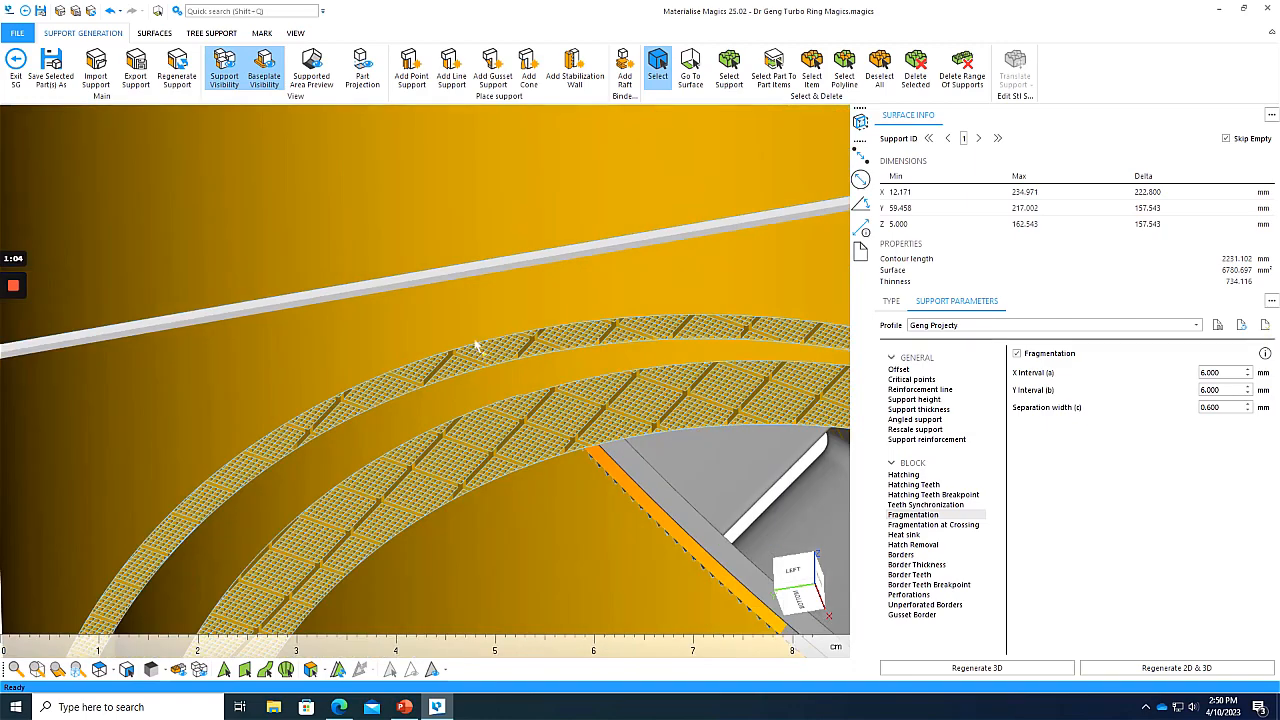
mouse_move(437, 322)
right_down()
mouse_move(397, 354)
mouse_move(426, 317)
right_up()
scroll(397, 354, down, 3)
scroll(426, 317, down, 6)
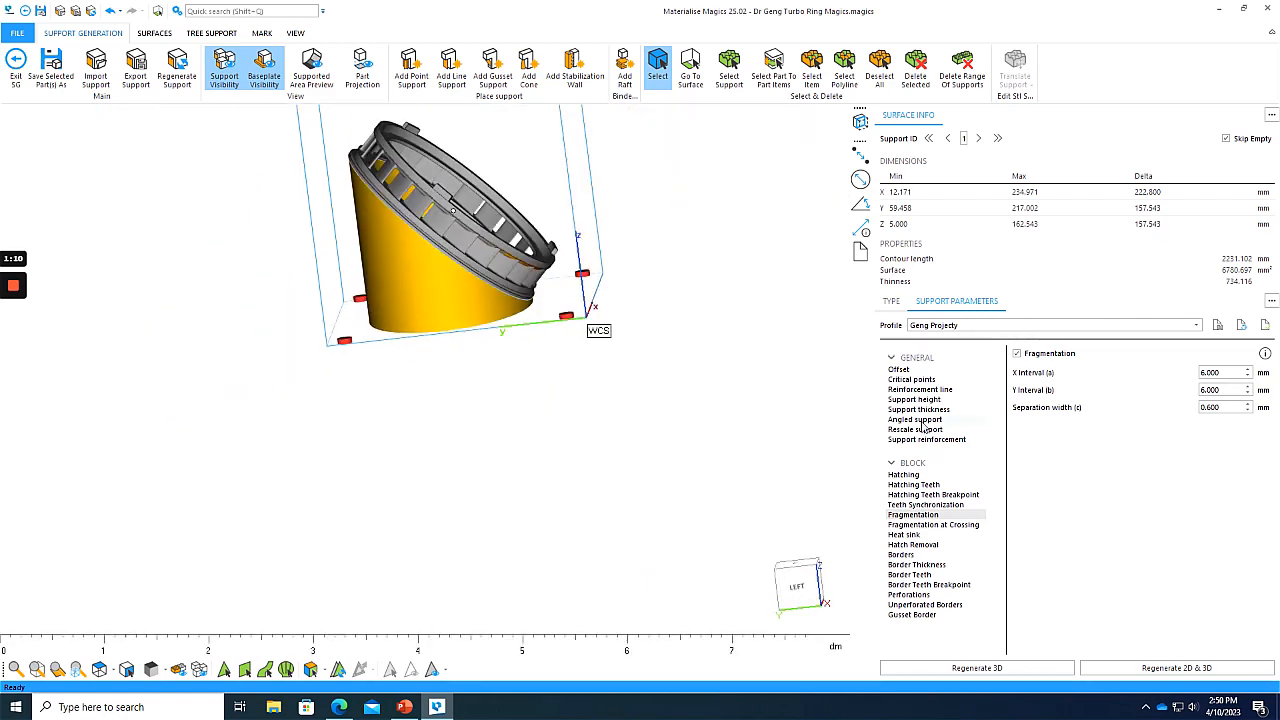
- Review the general support parameters from offset through support thickness, and exit support generation
click(899, 369)
click(911, 379)
click(919, 389)
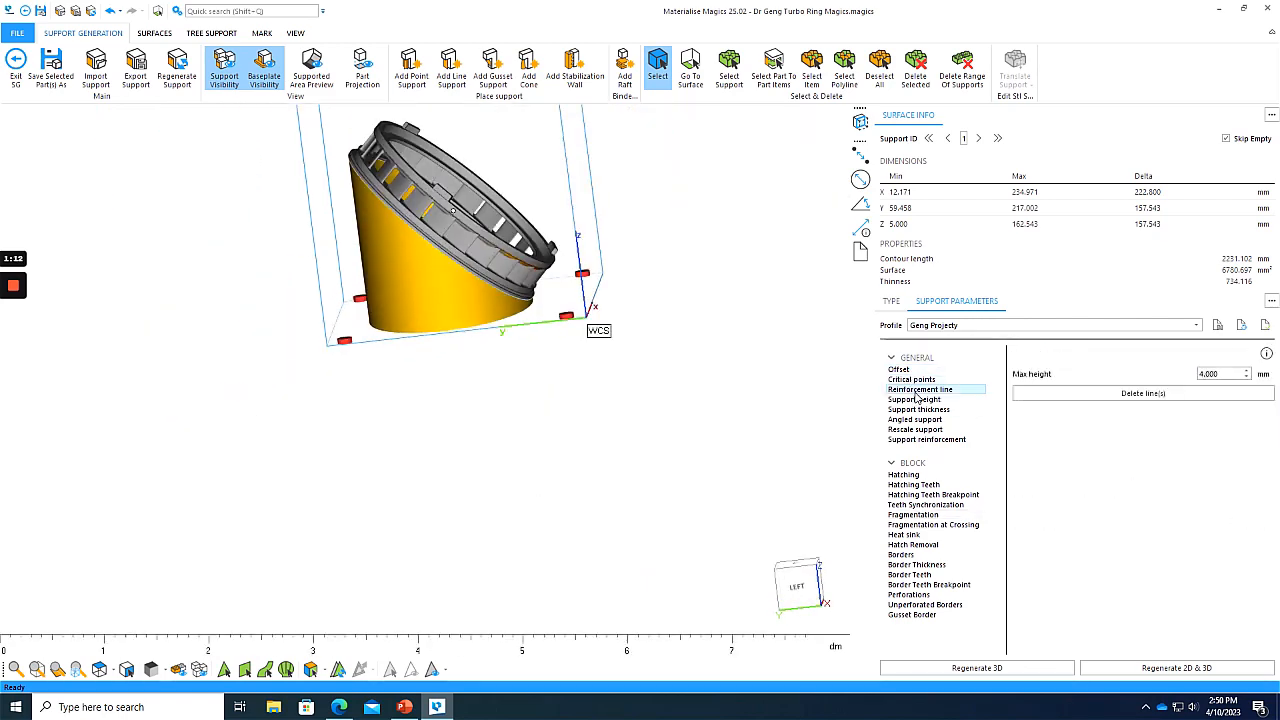
click(914, 399)
click(910, 409)
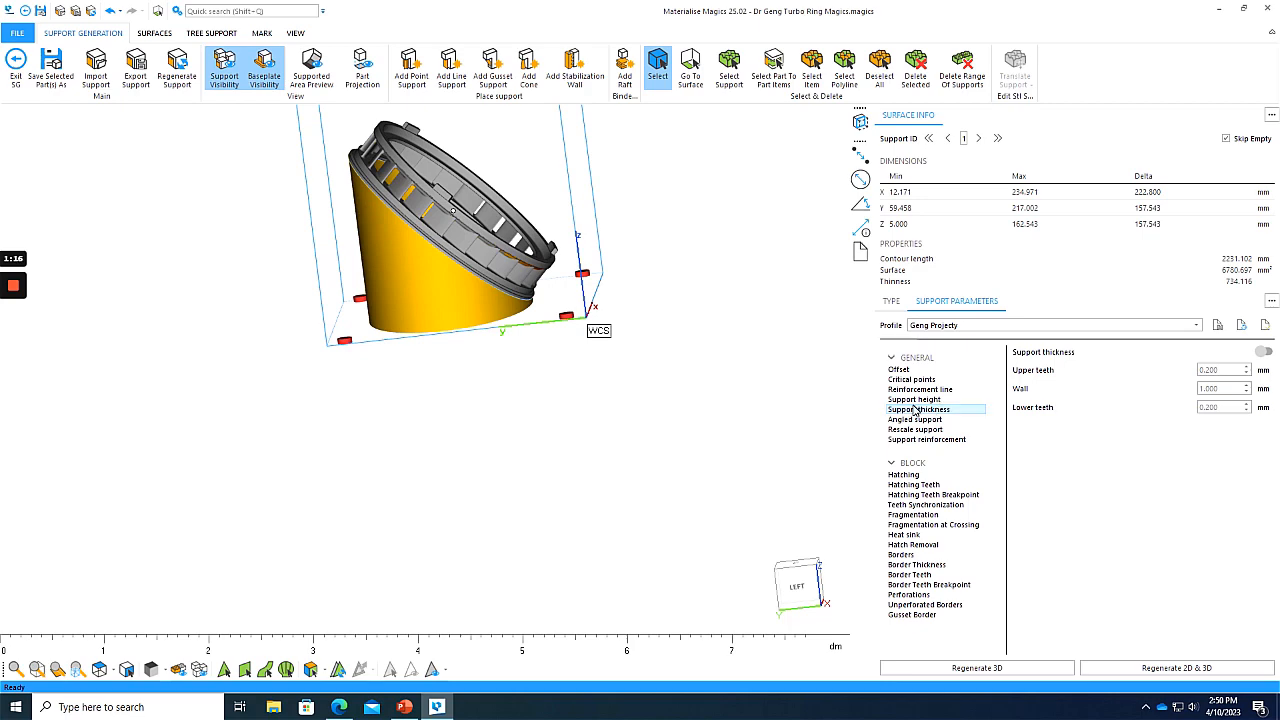
scroll(490, 178, up, 5)
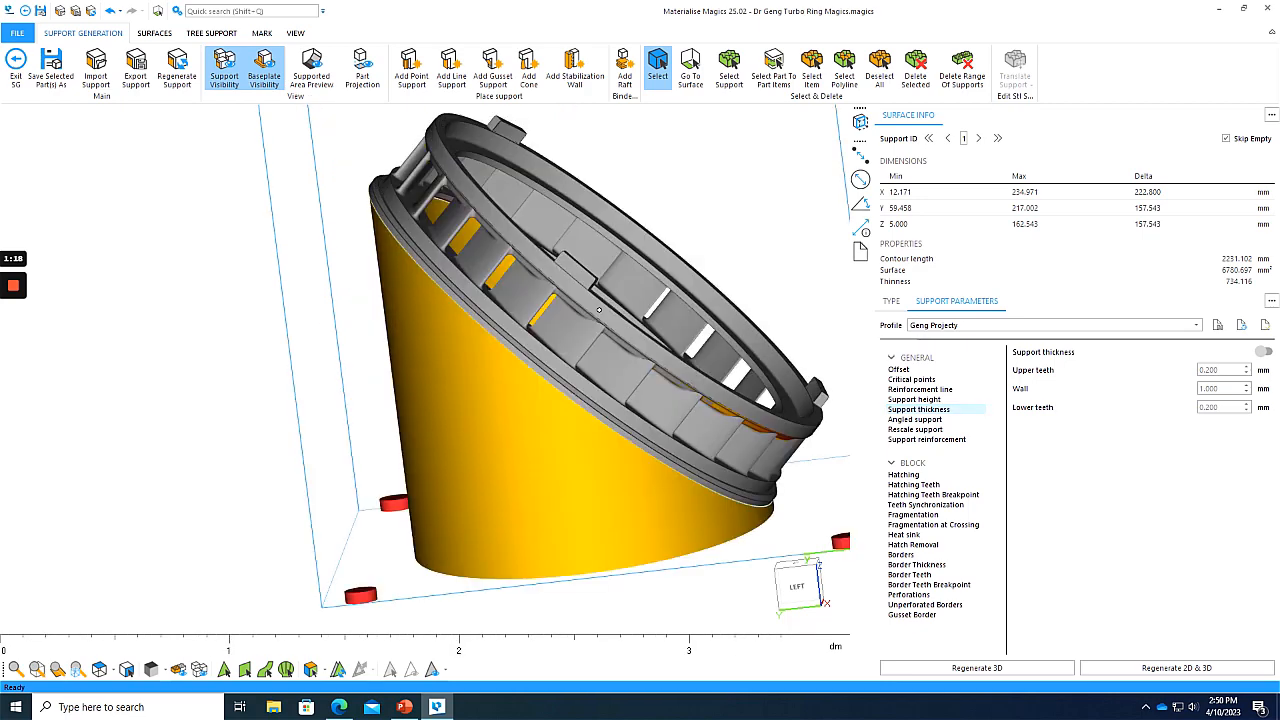
scroll(529, 185, down, 5)
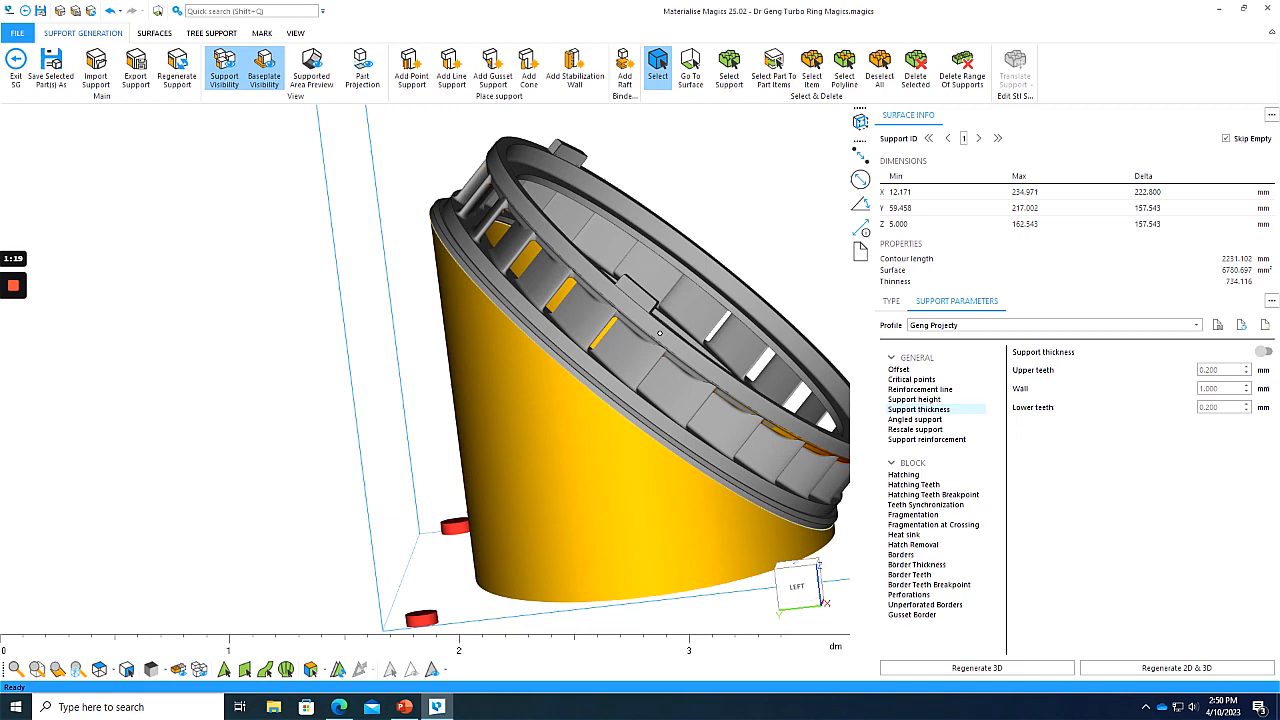
click(20, 80)
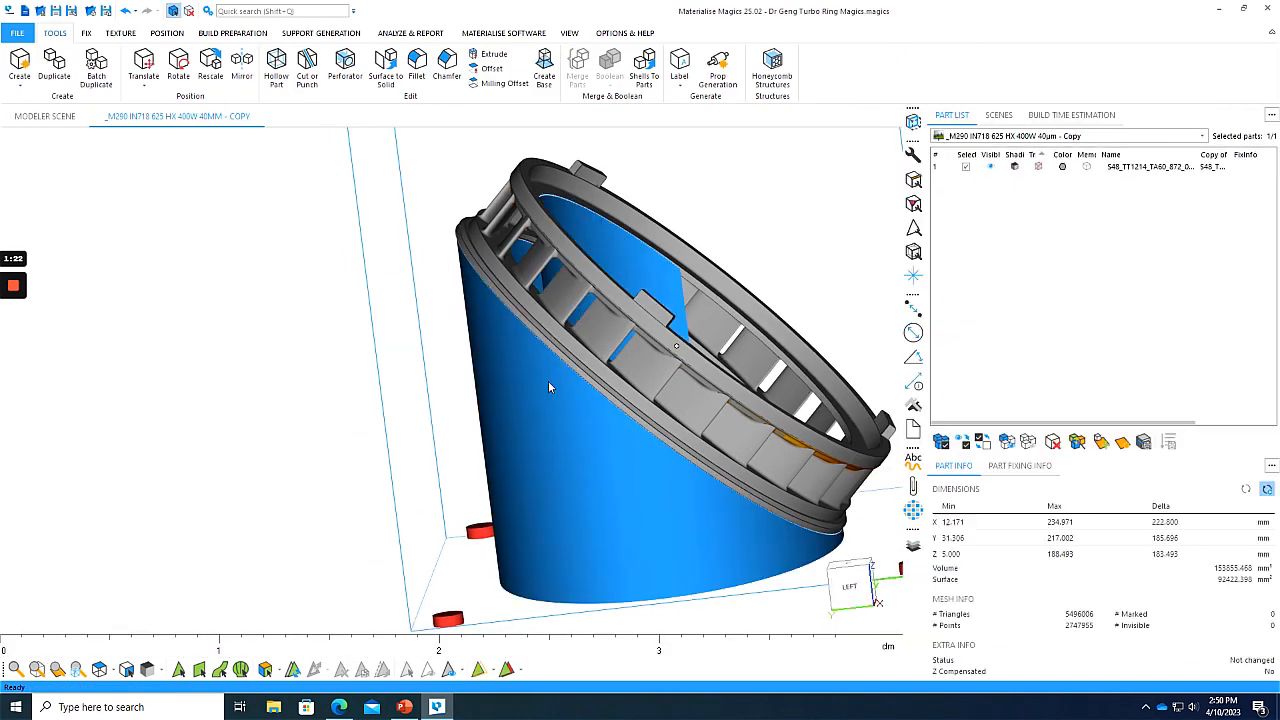
right_drag(551, 401, 400, 388)
scroll(479, 334, up, 4)
scroll(489, 334, down, 2)
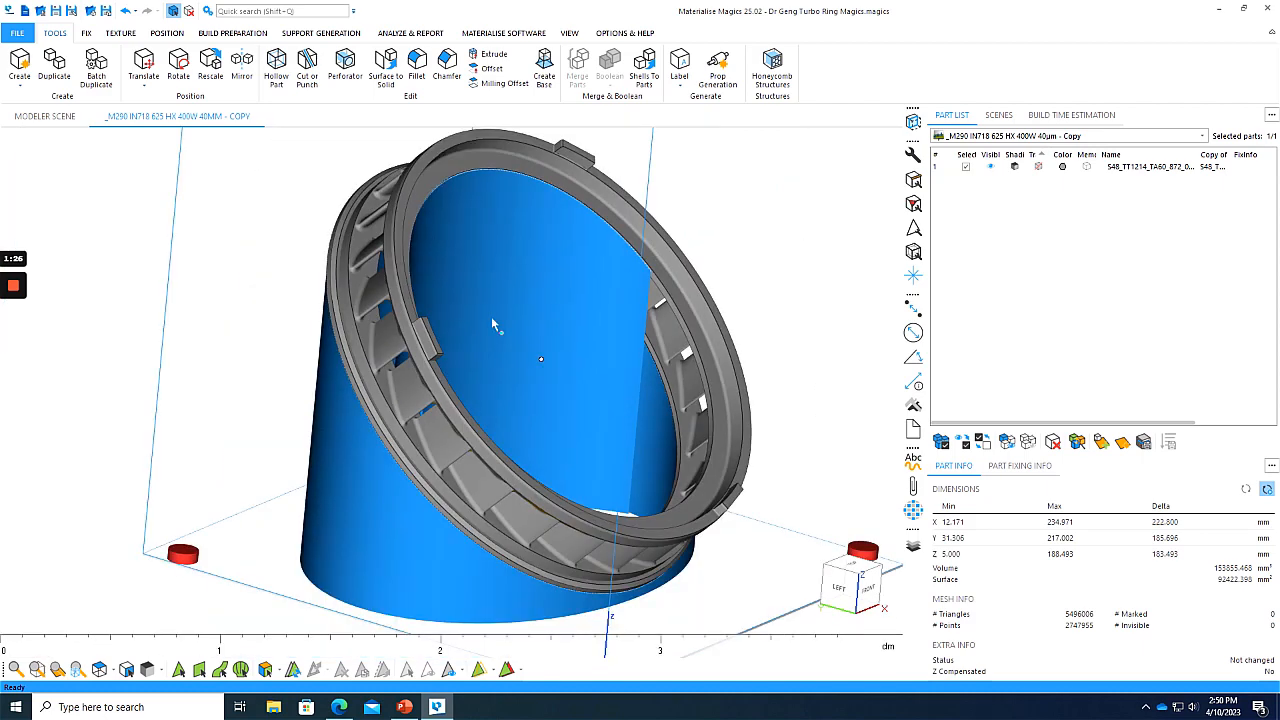
scroll(498, 311, down, 2)
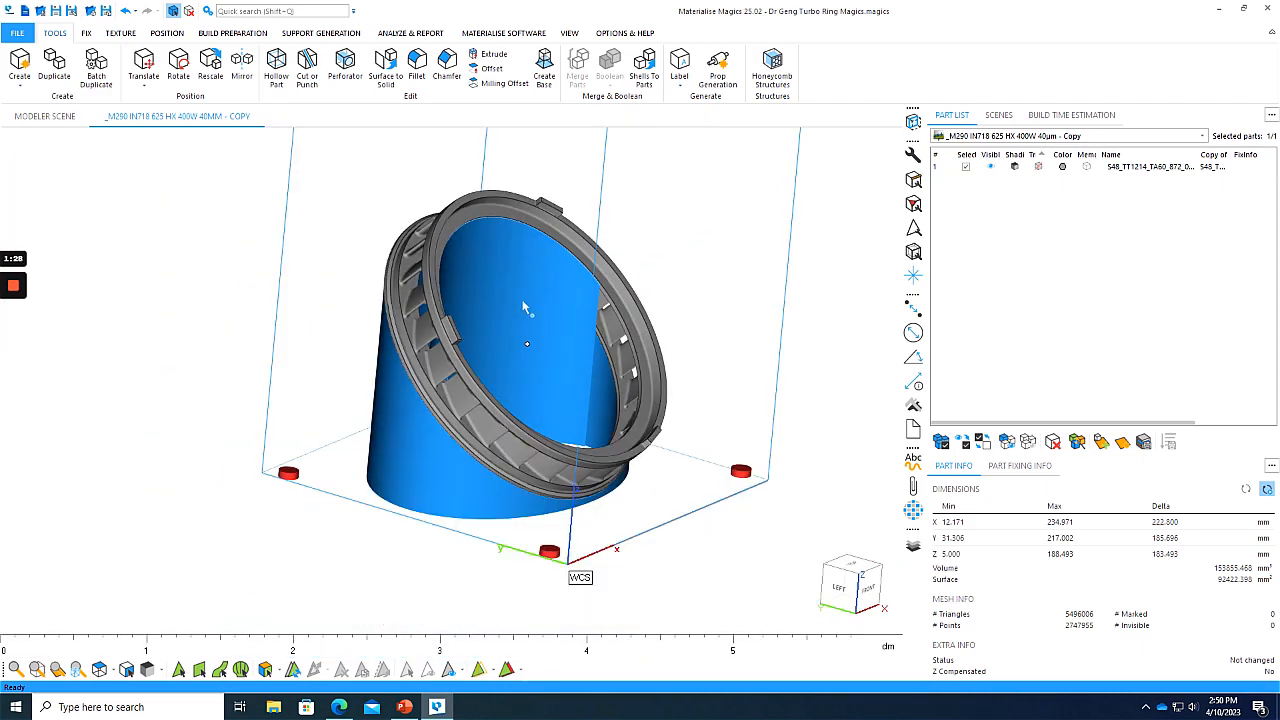
scroll(525, 297, up, 2)
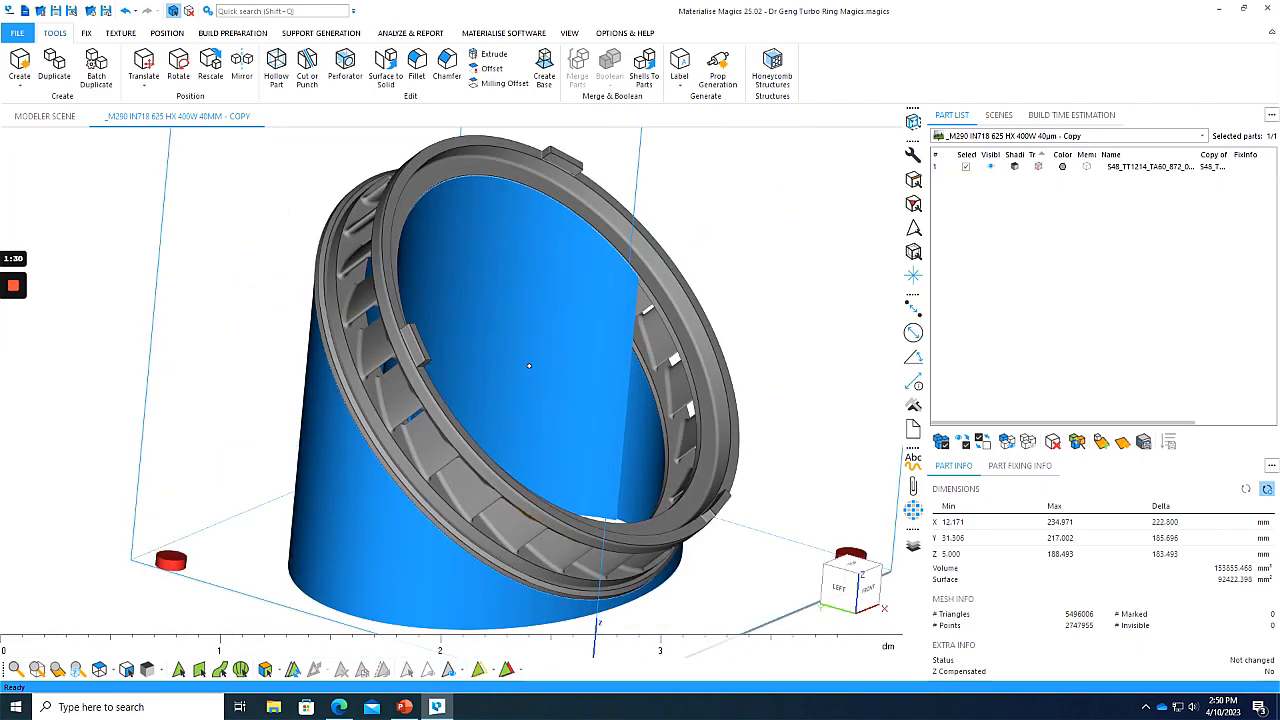
- Save all parts in a directory, using a new folder named Turbo Ring on USB Drive (H:)
click(15, 37)
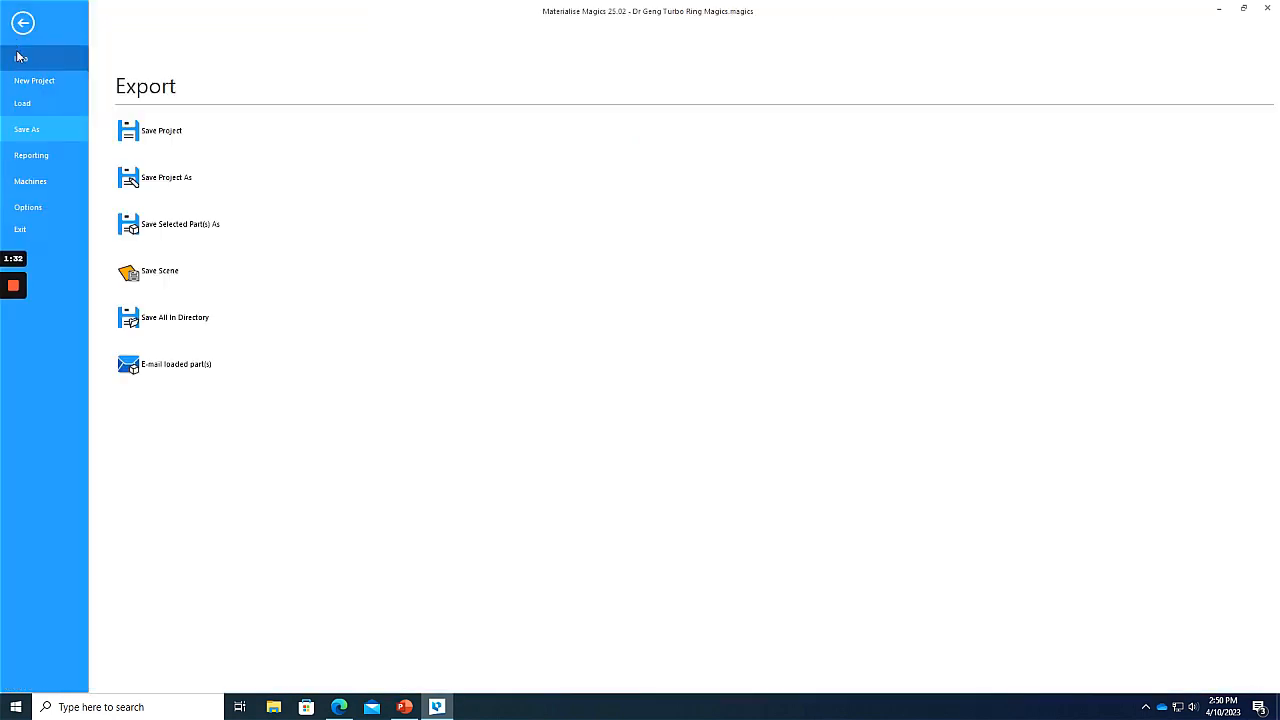
click(172, 318)
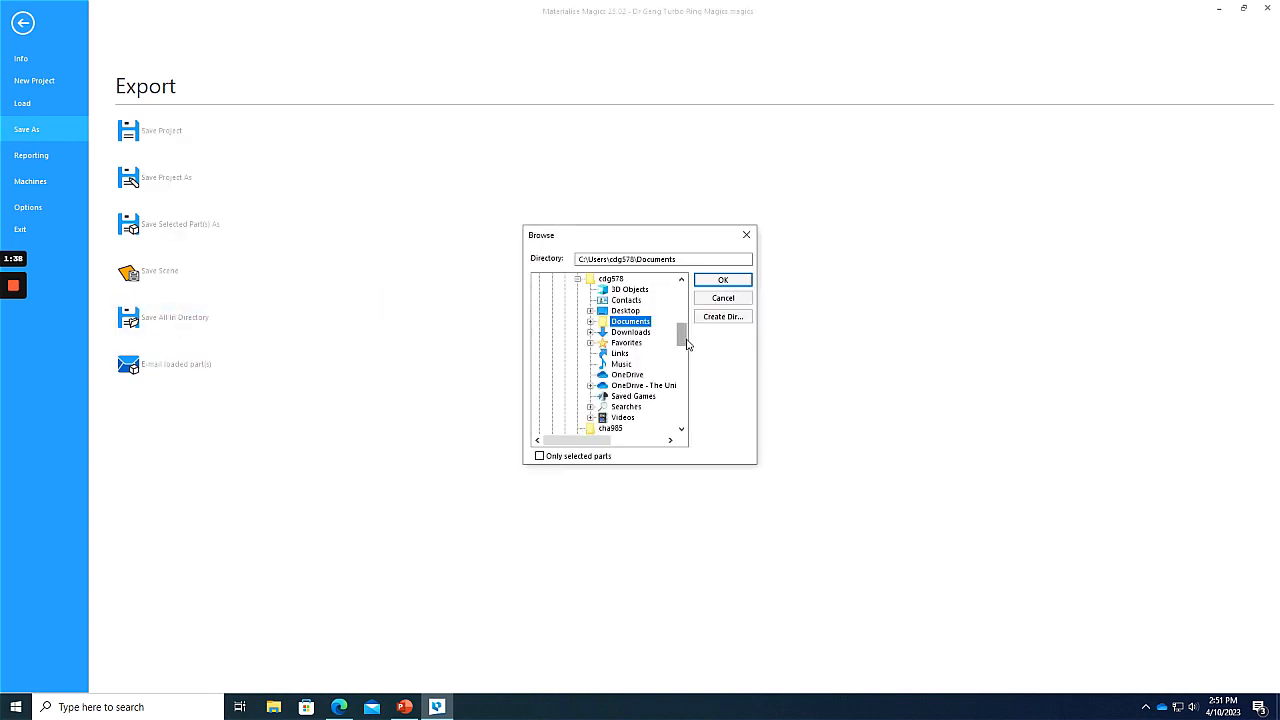
drag(682, 337, 683, 414)
click(594, 375)
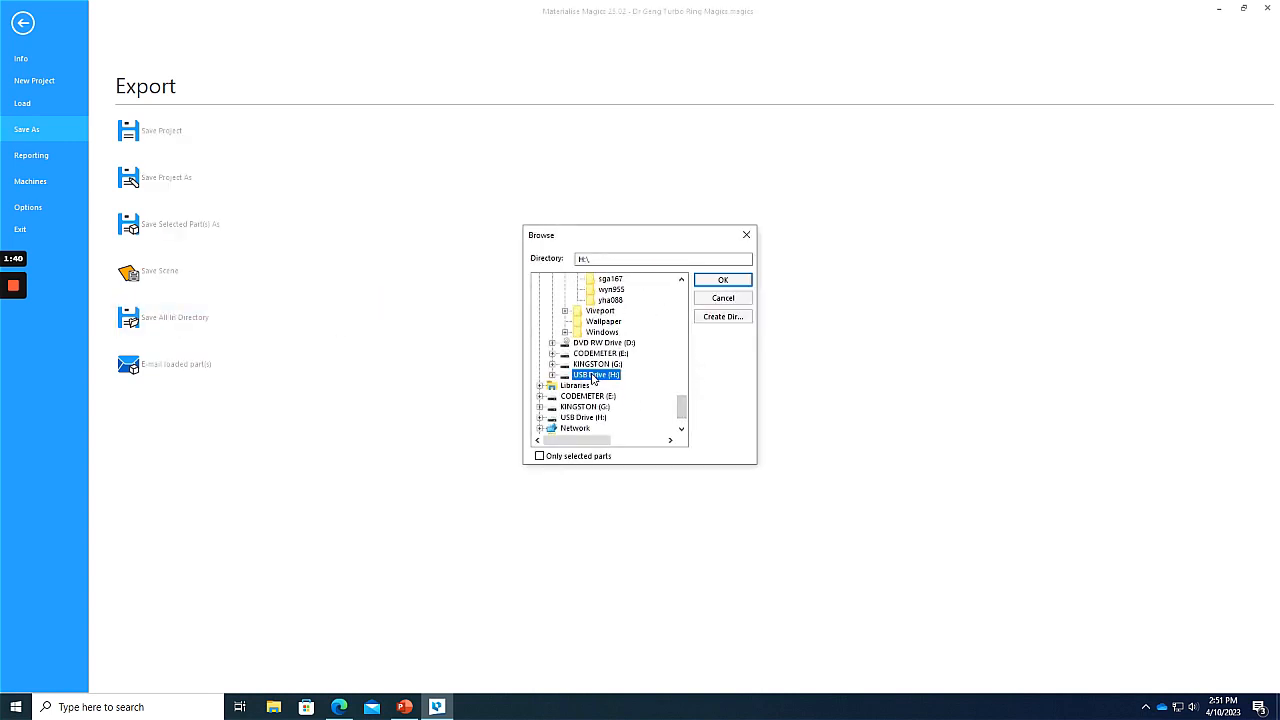
double_click(595, 377)
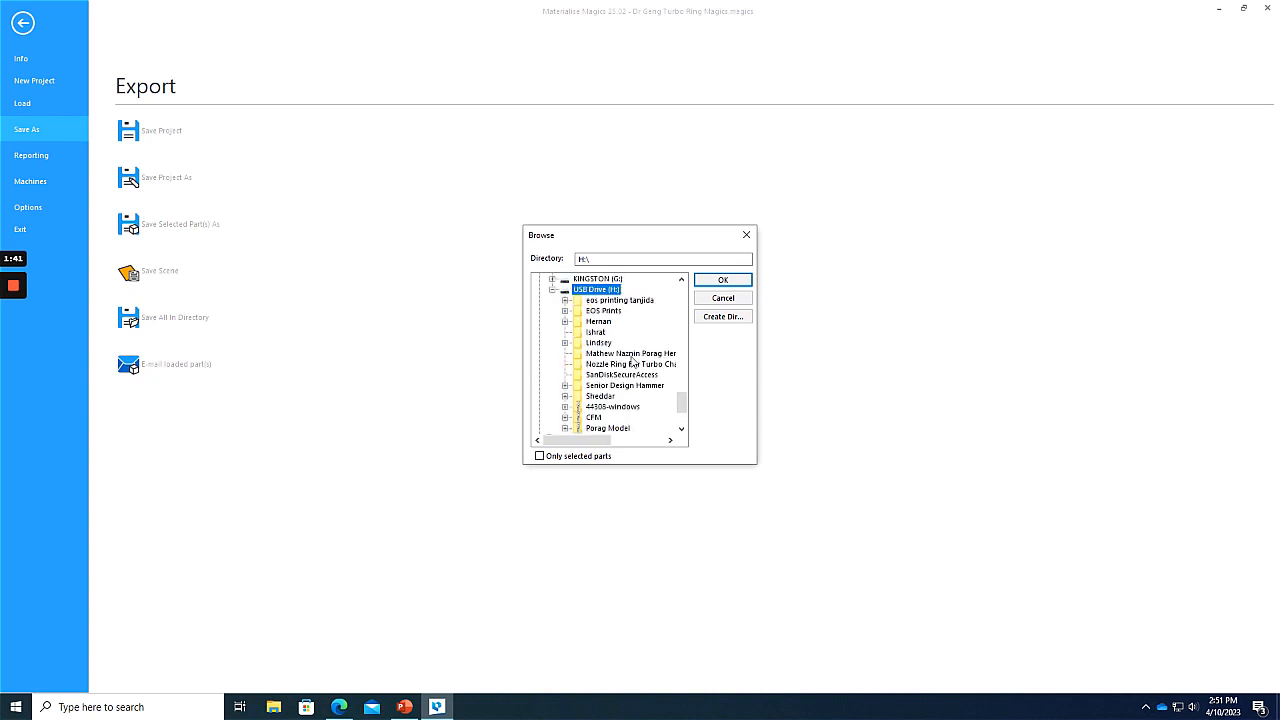
click(711, 320)
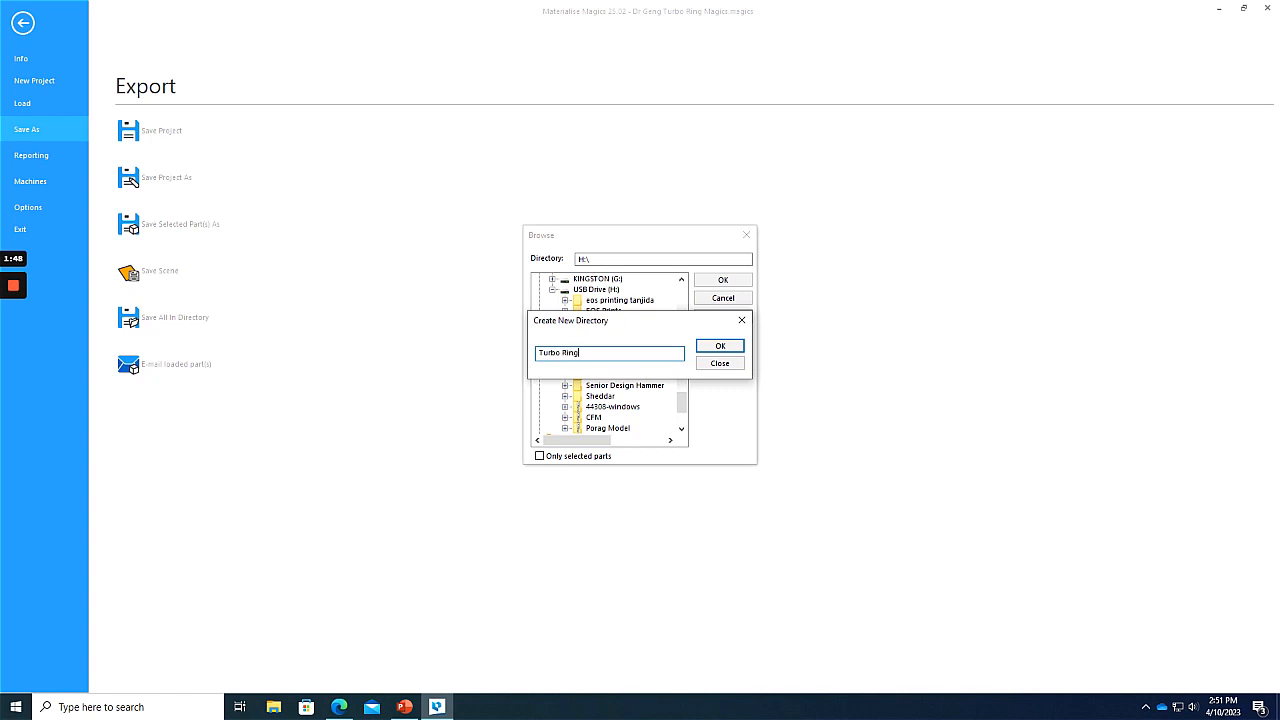
key(Return)
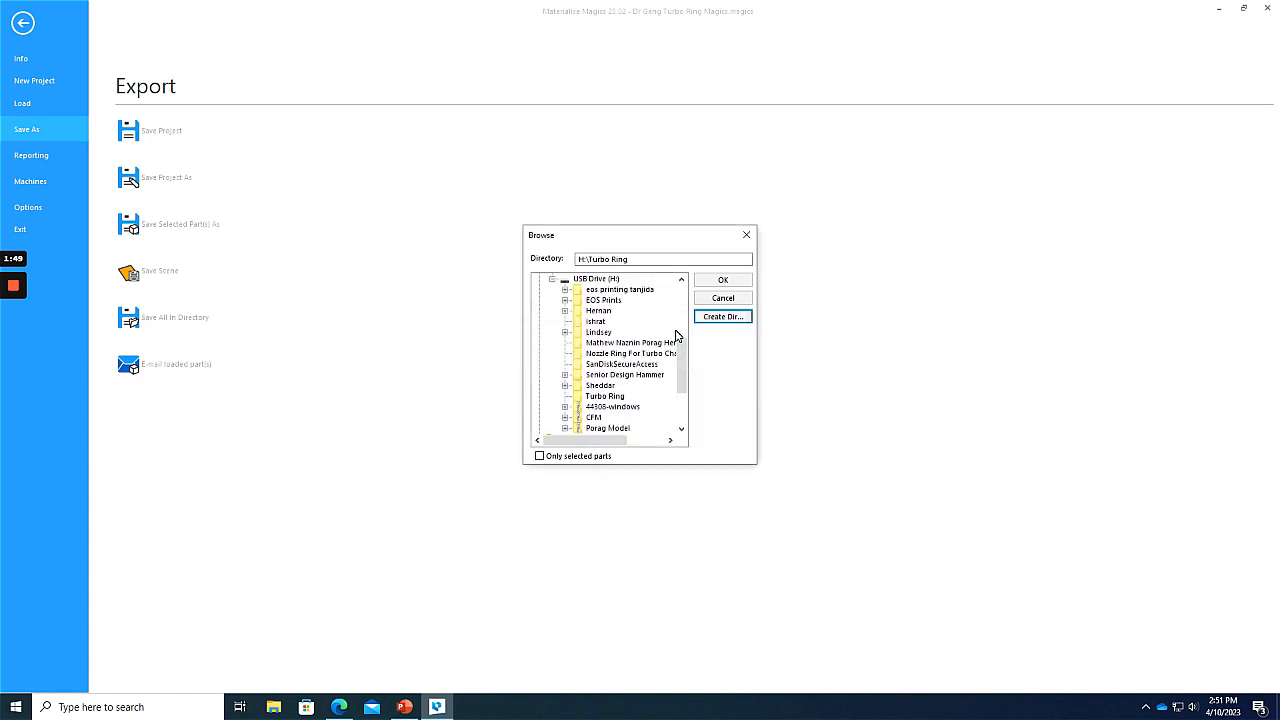
click(586, 397)
click(706, 280)
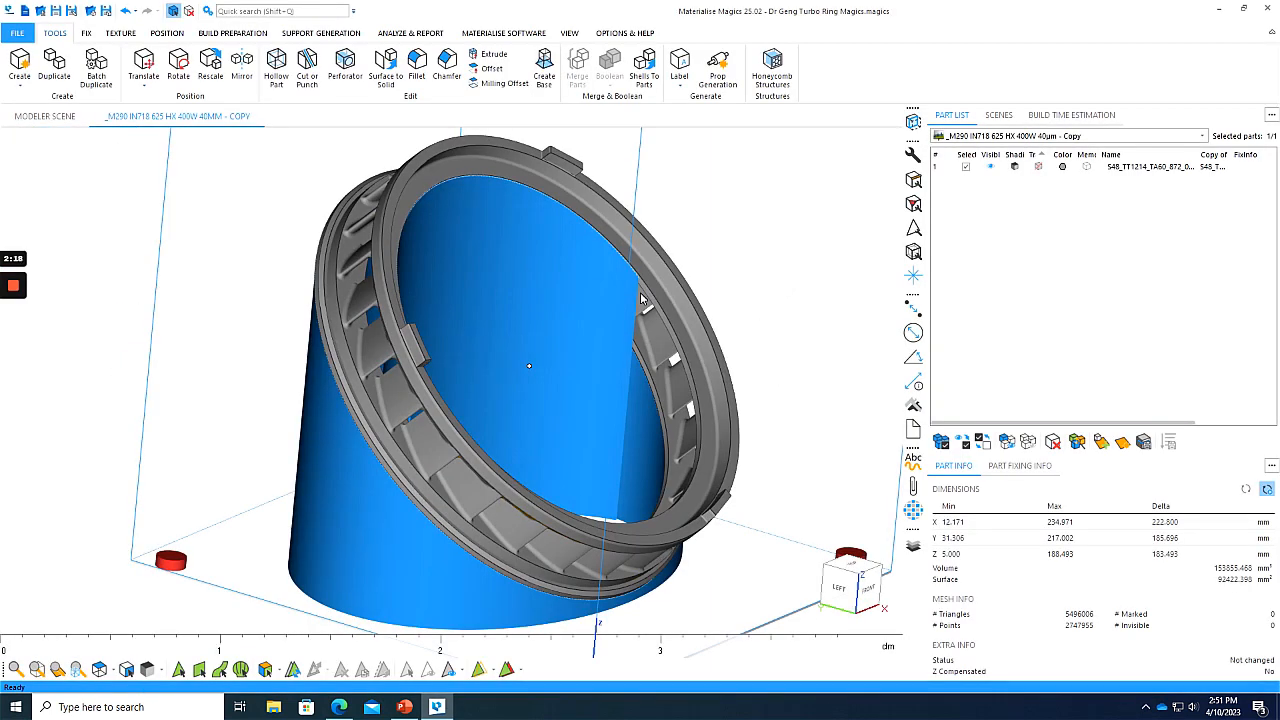
- Export the ring's support to the Turbo Ring folder as an STL file, with the slice file output disabled
right_drag(610, 360, 579, 349)
scroll(559, 361, down, 2)
scroll(517, 429, up, 1)
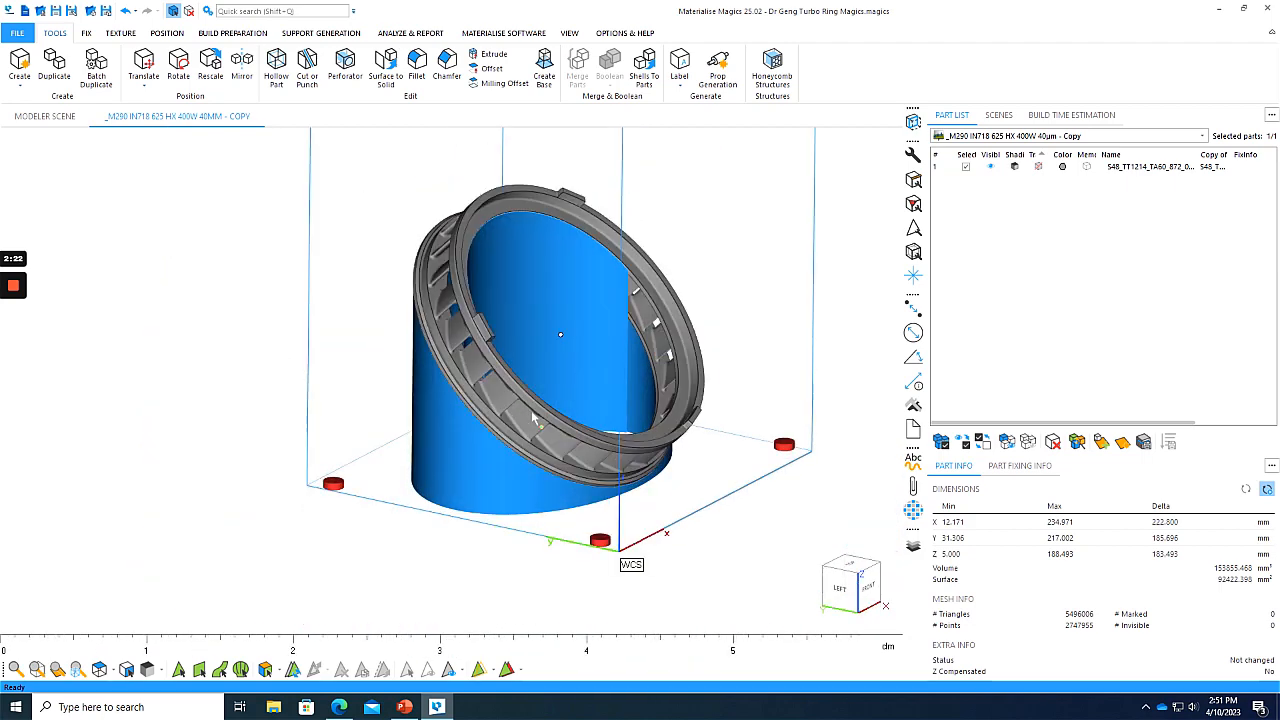
click(330, 32)
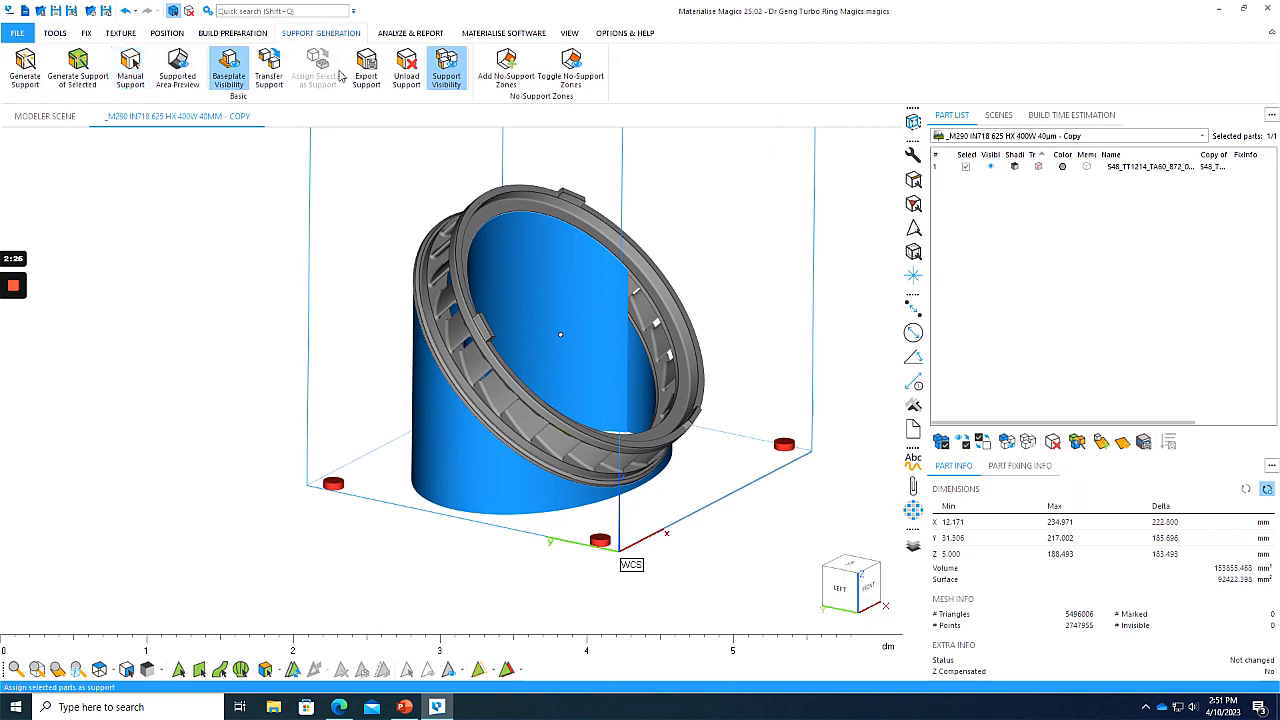
click(367, 75)
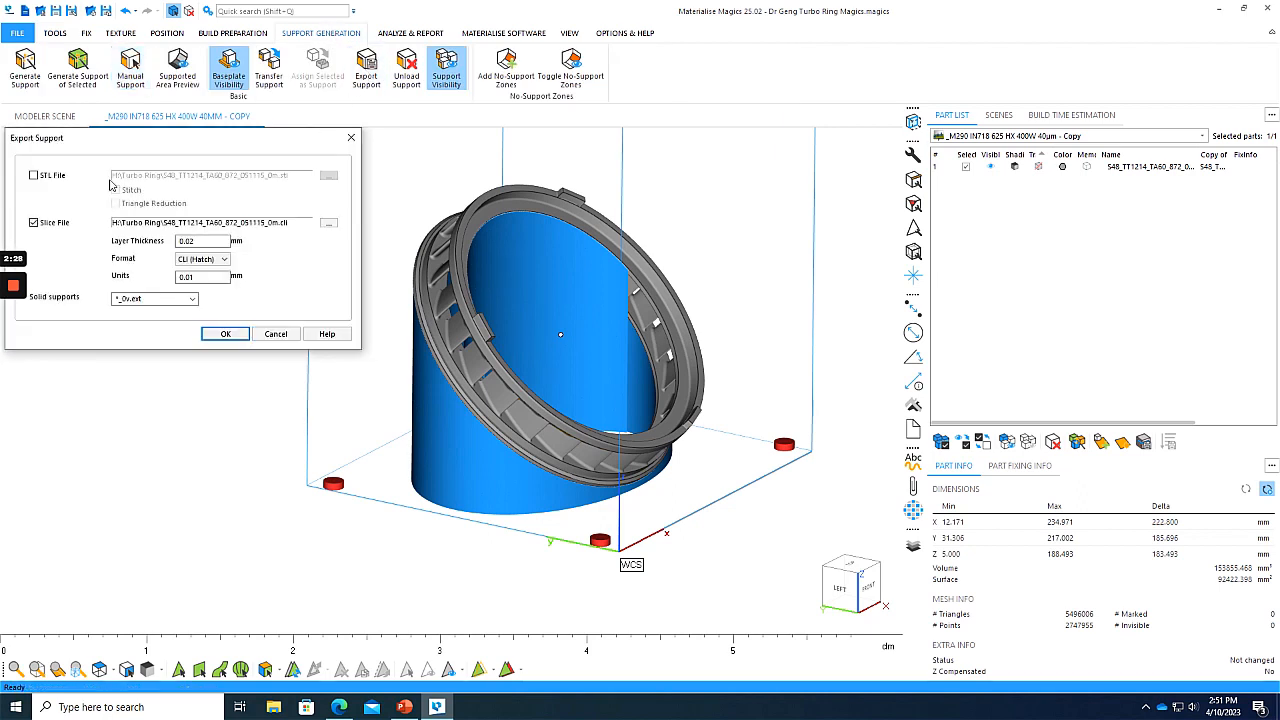
click(52, 177)
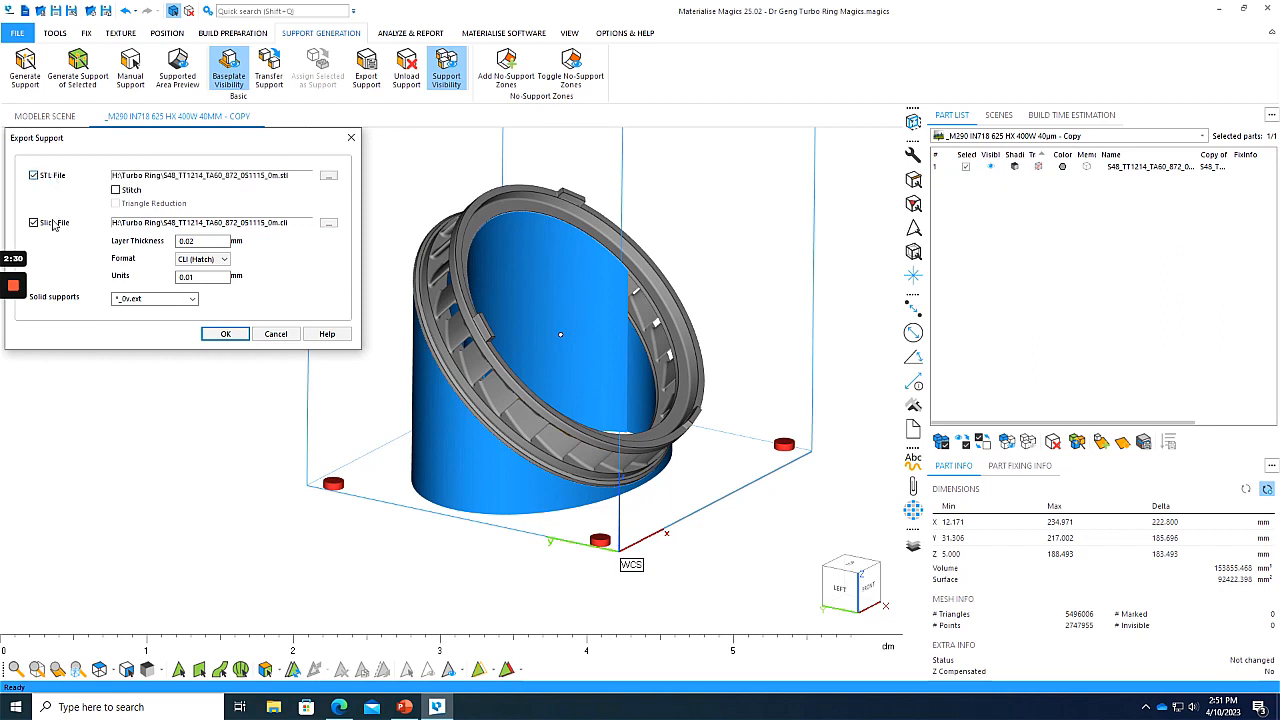
click(55, 223)
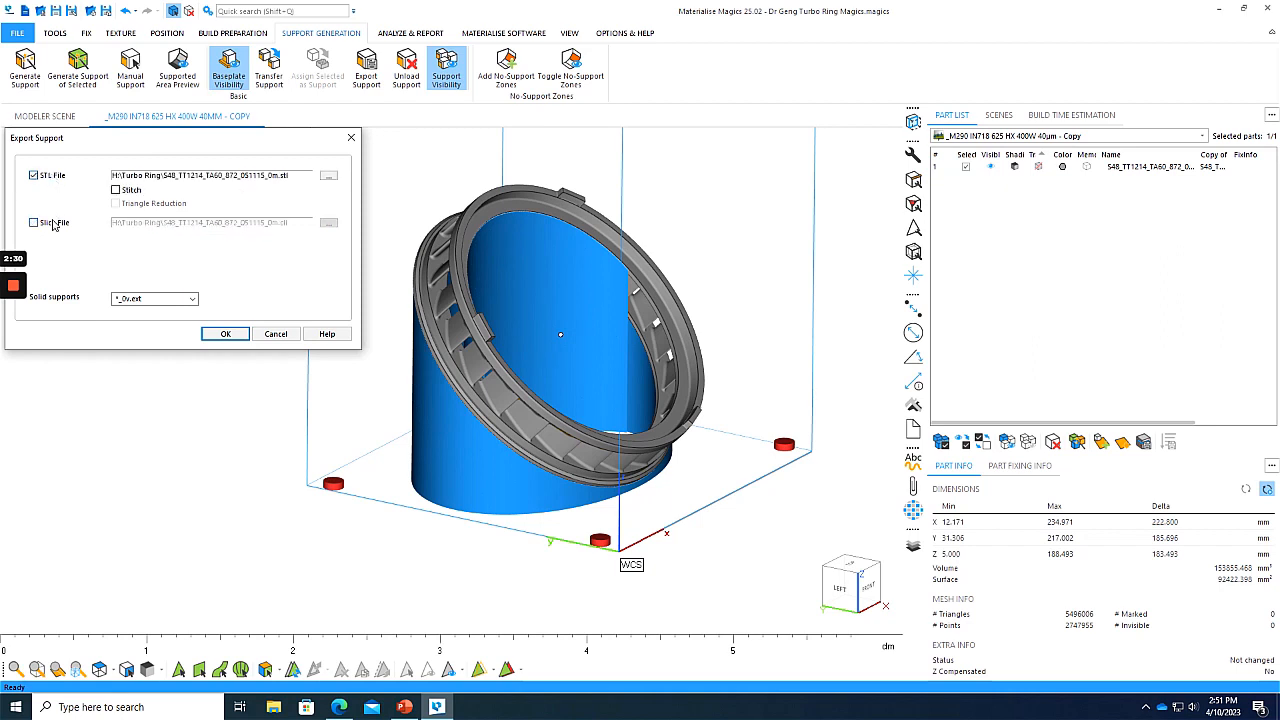
click(225, 333)
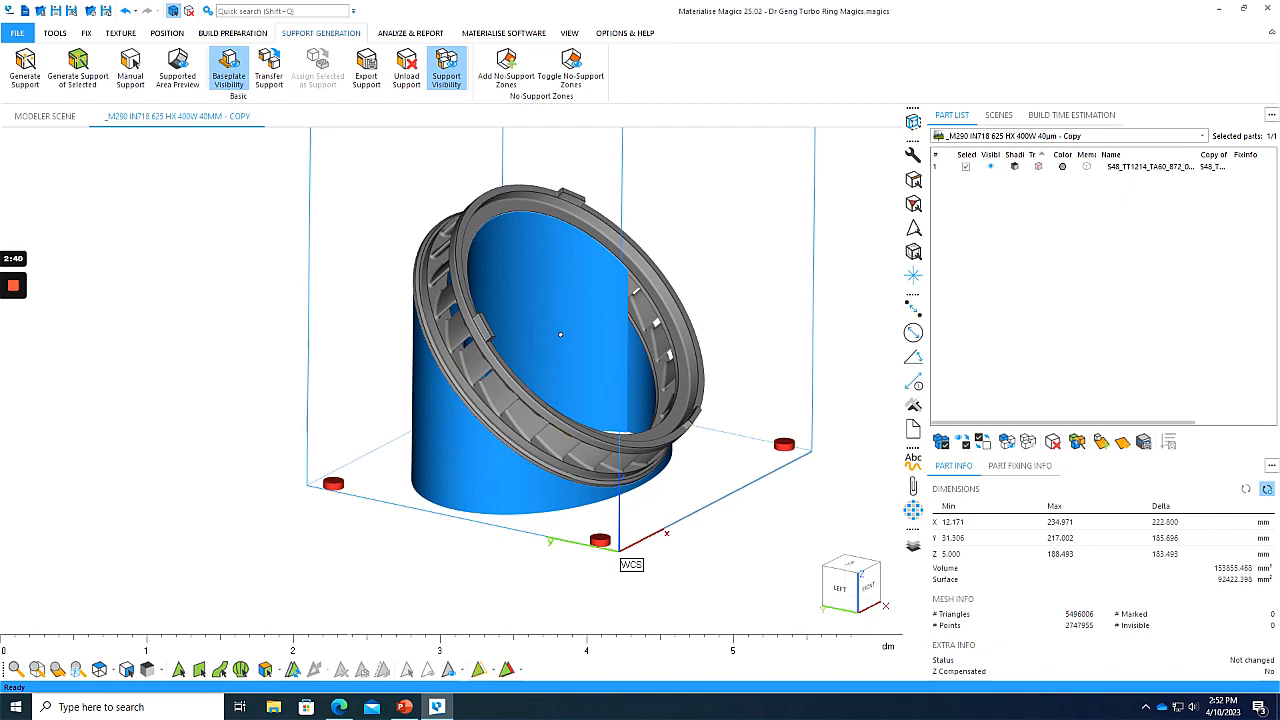
- Switch to File Explorer, check the exported ring and support STL files in the Turbo Ring folder on USB Drive (H:), and return to Magics
click(273, 707)
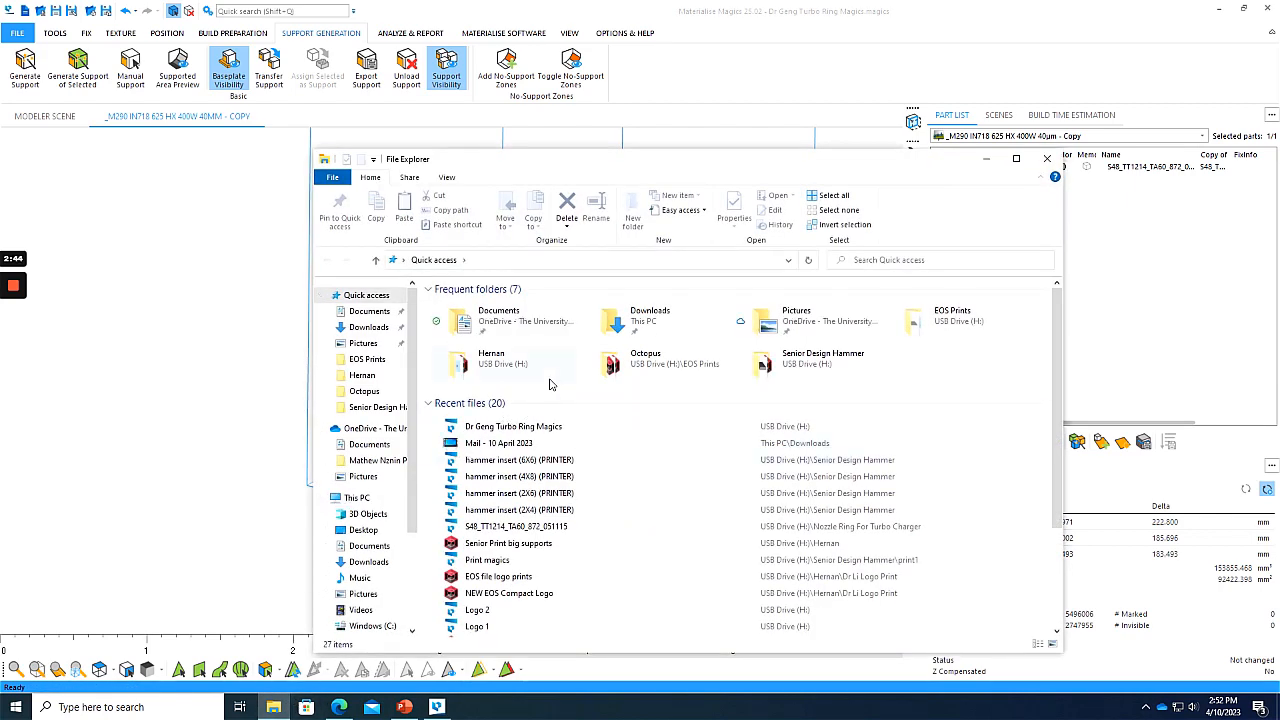
scroll(413, 515, down, 3)
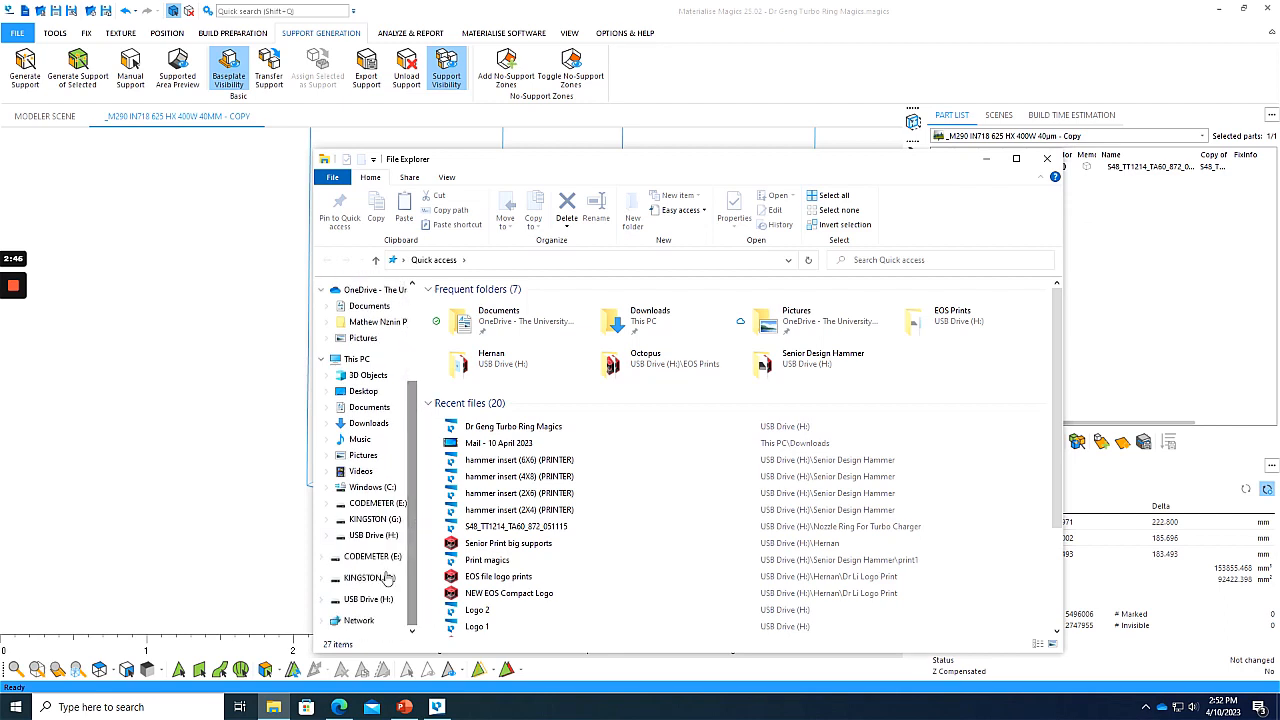
click(369, 598)
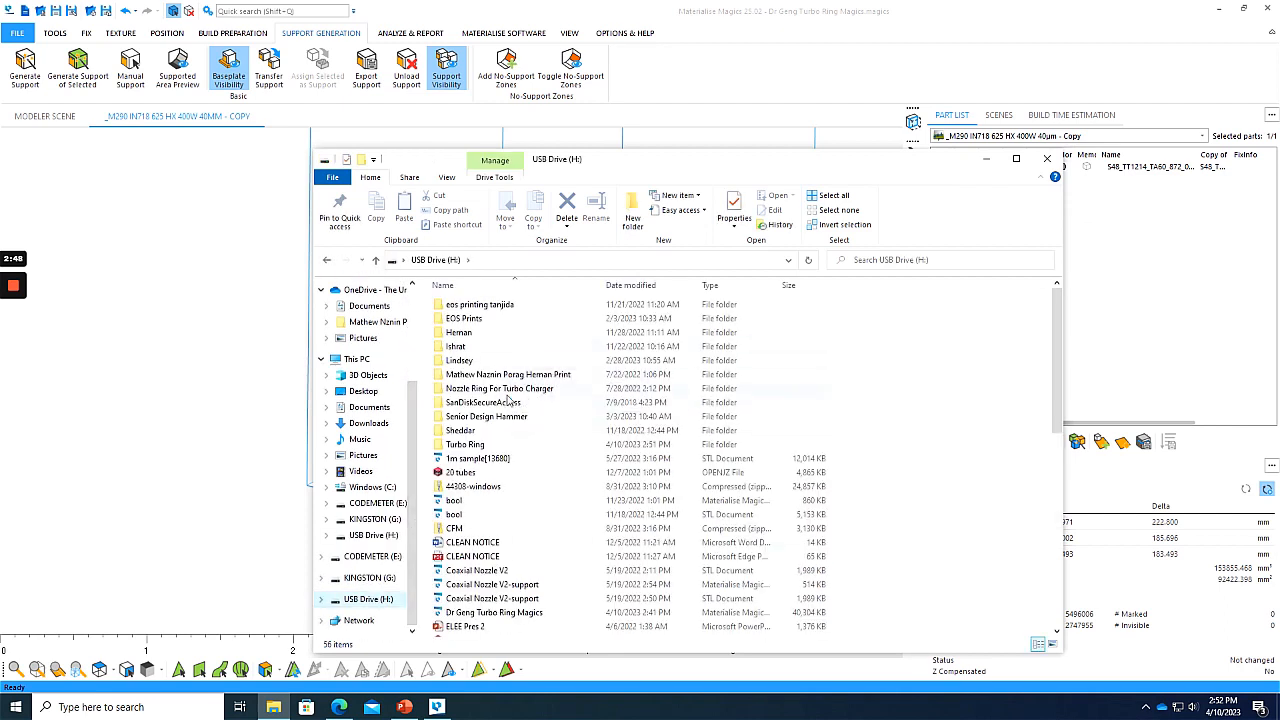
double_click(487, 444)
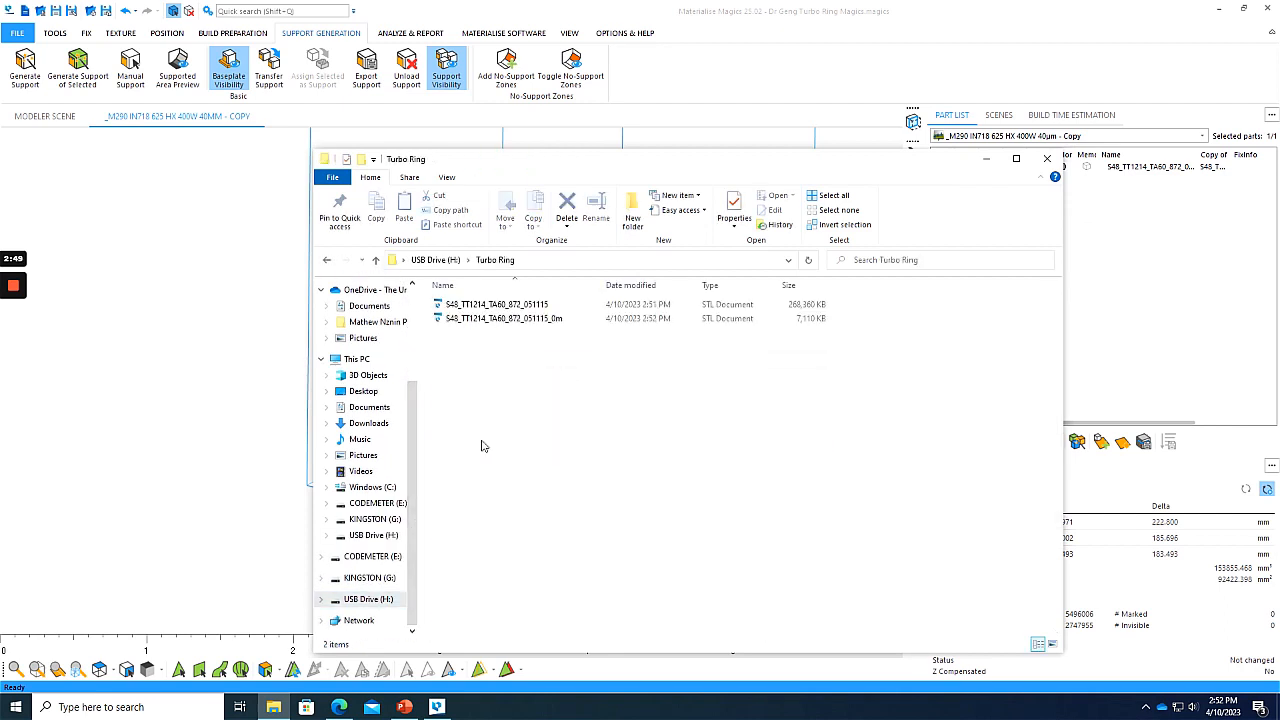
click(574, 306)
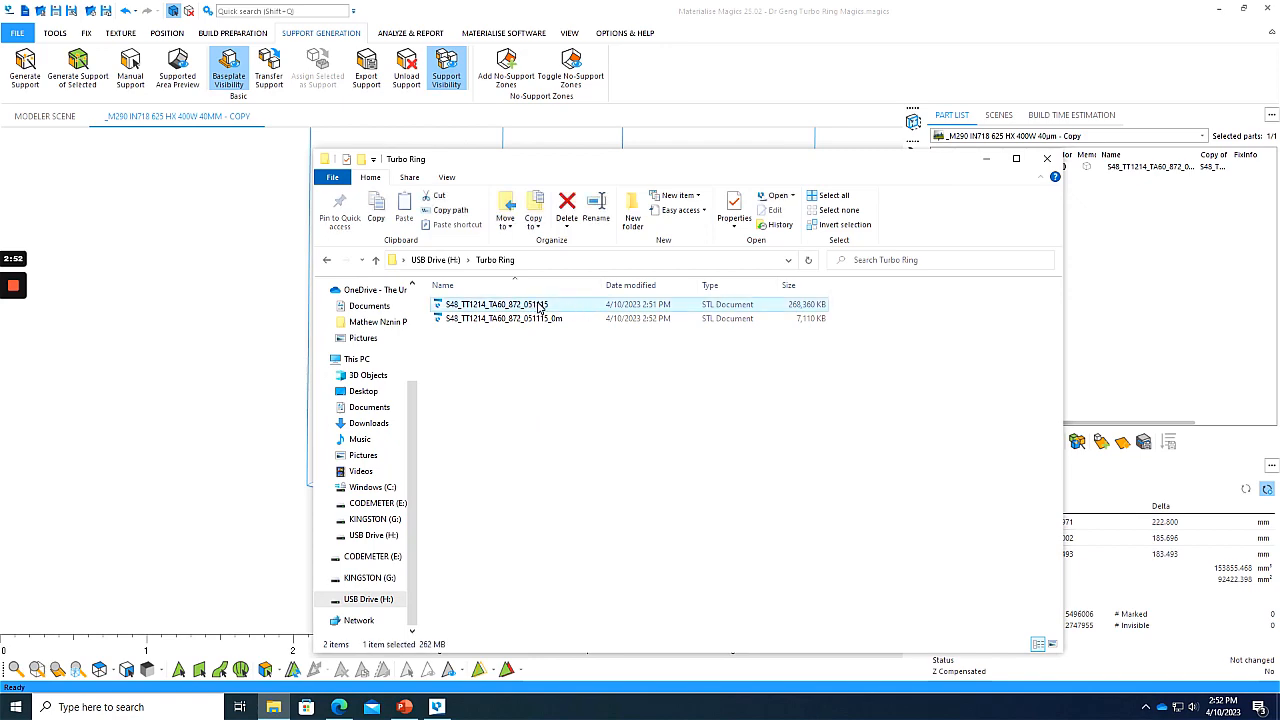
drag(613, 168, 860, 318)
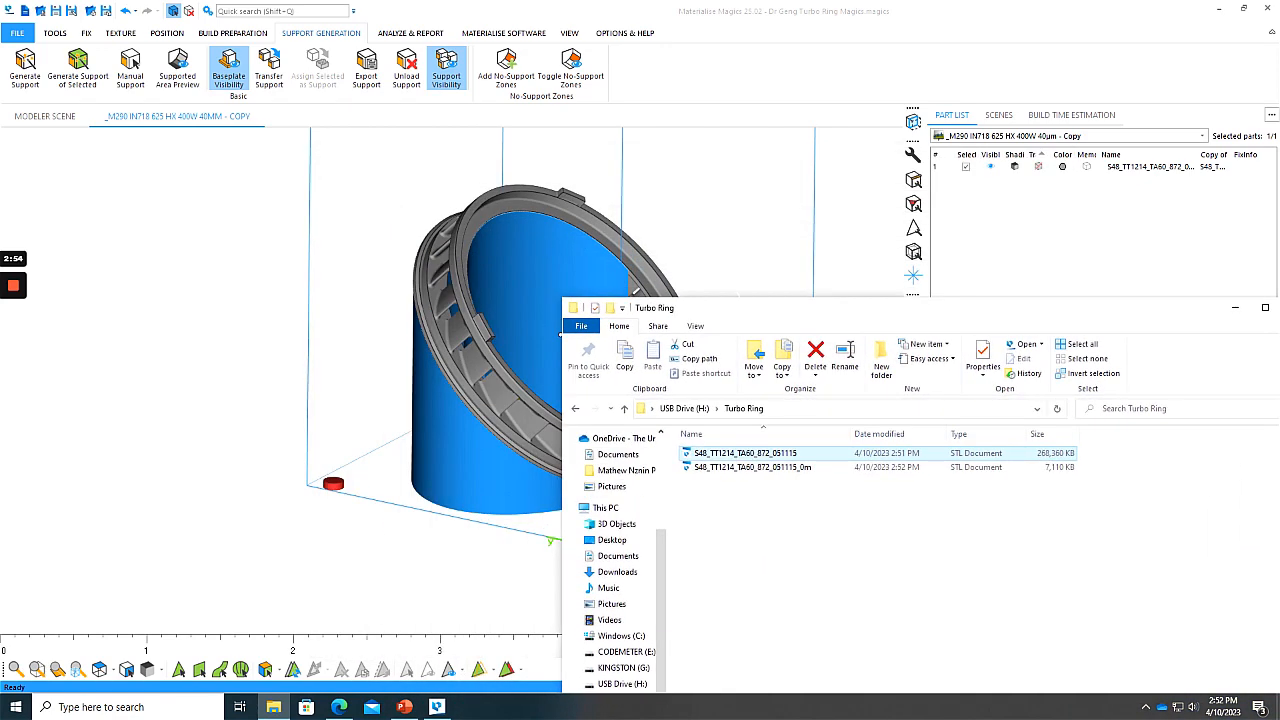
click(799, 469)
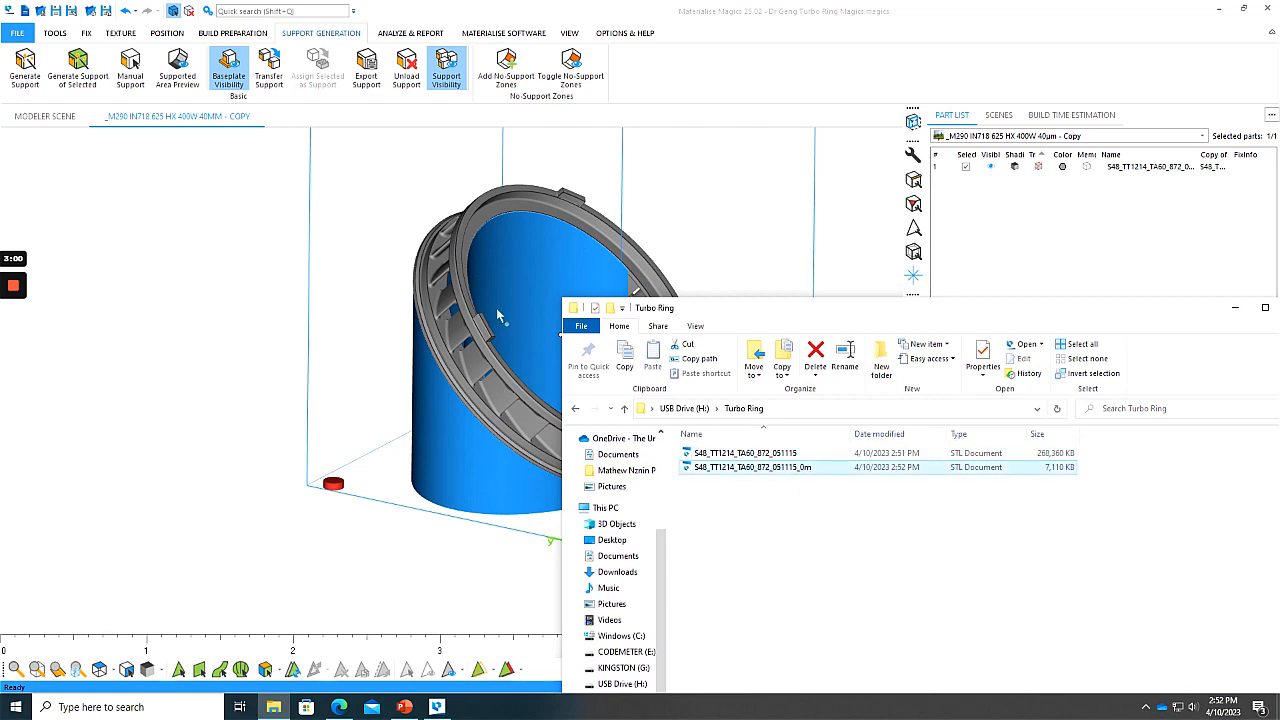
drag(772, 323, 462, 200)
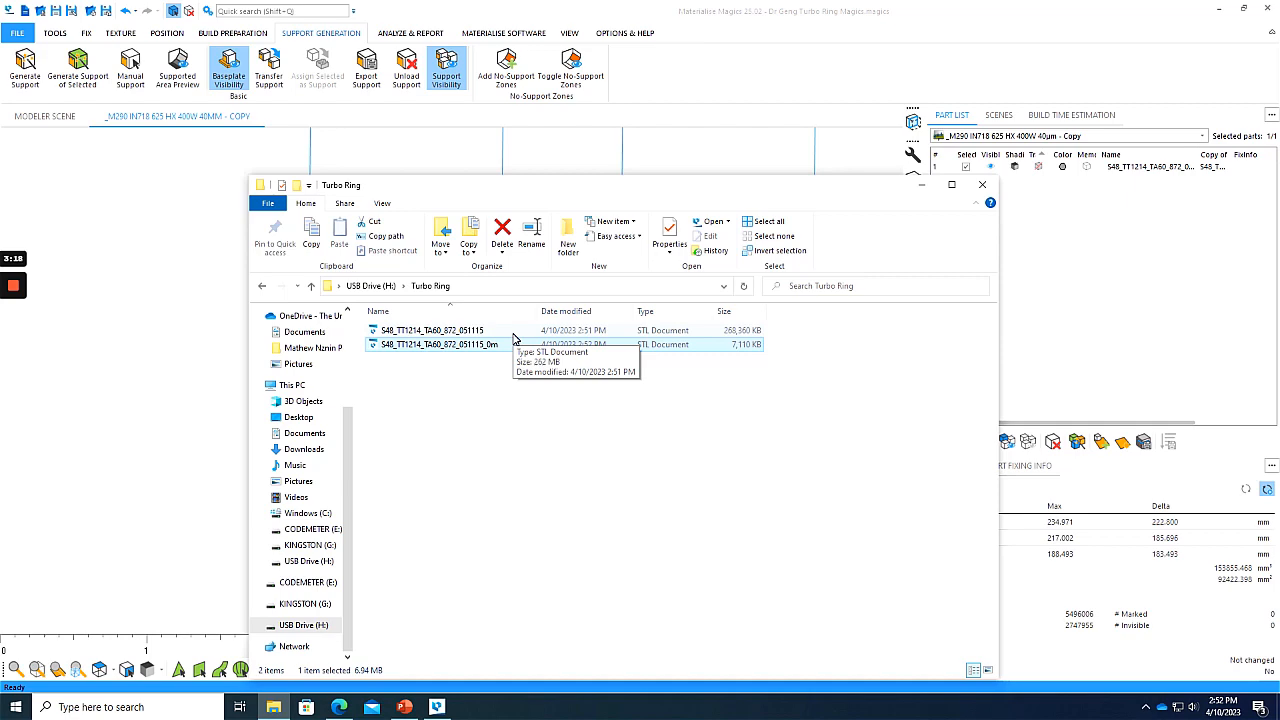
click(978, 186)
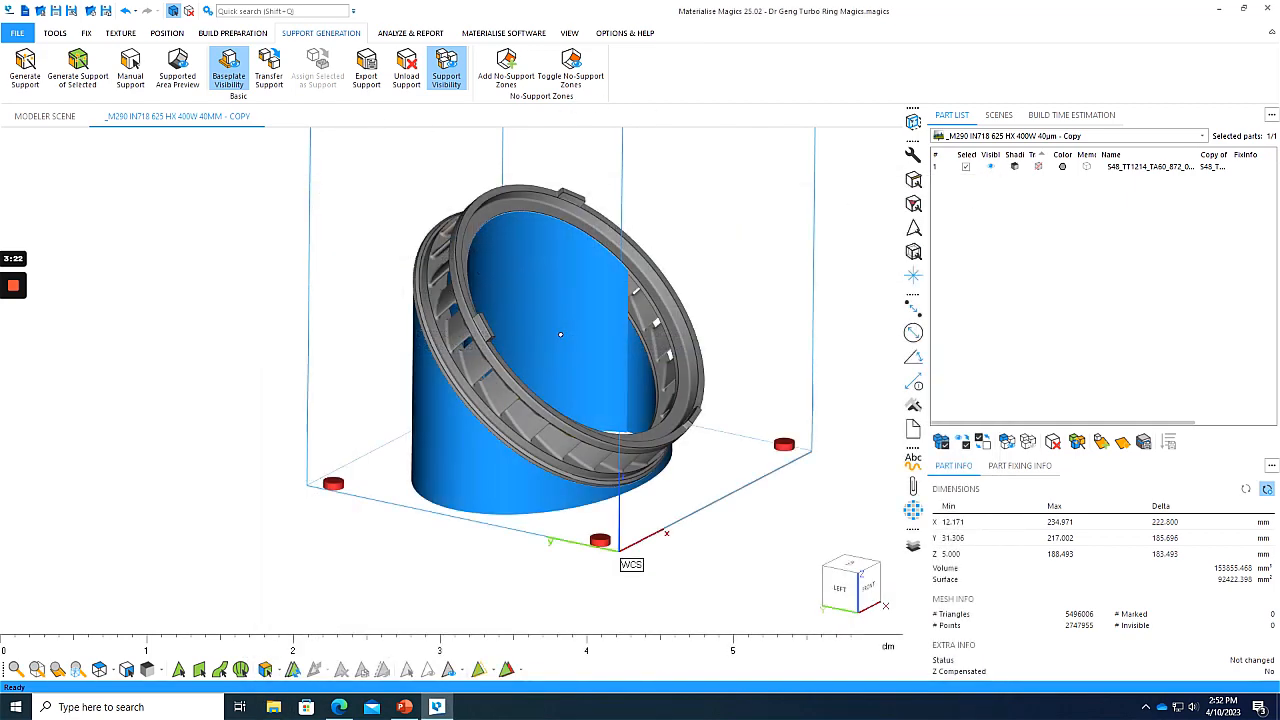
click(8, 36)
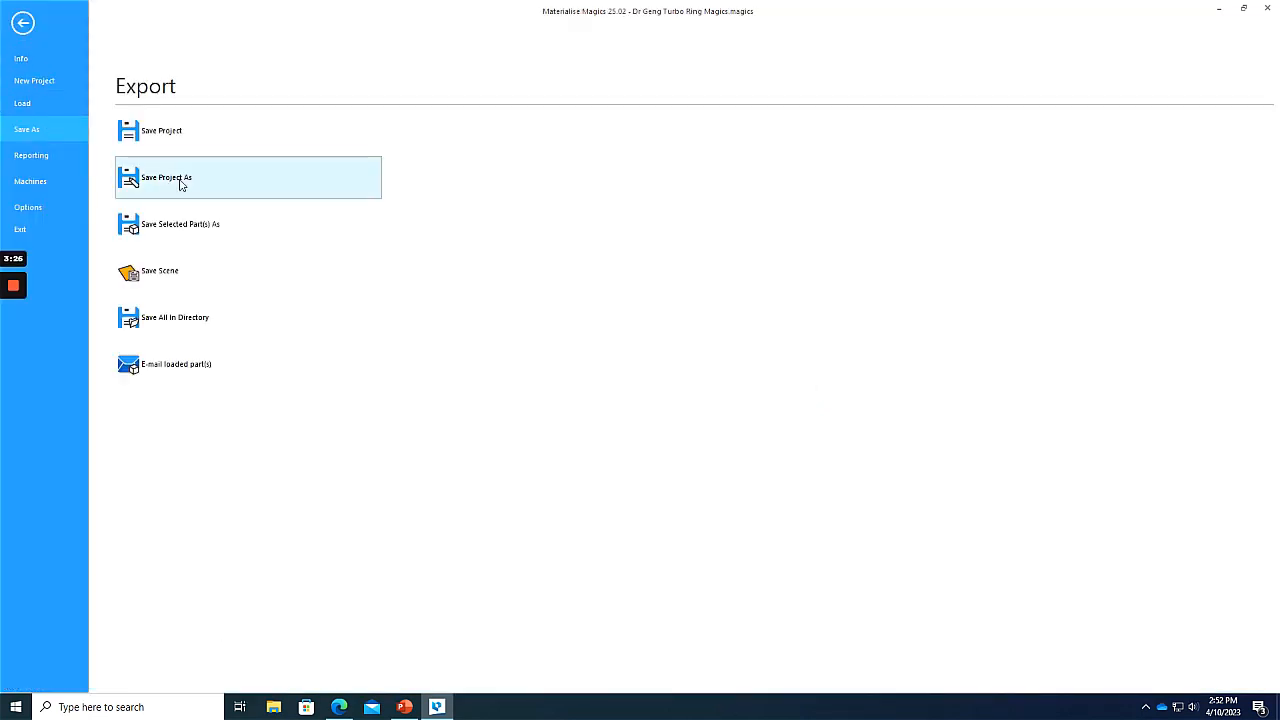
click(15, 31)
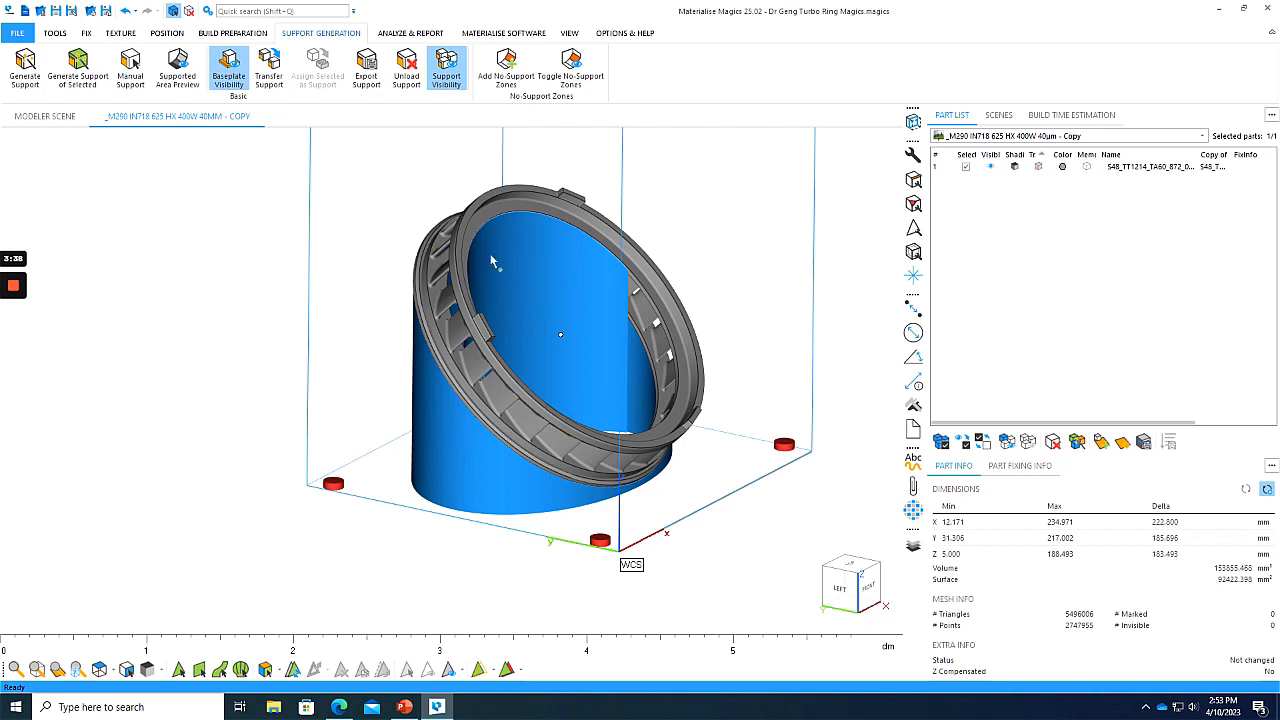
right_drag(683, 351, 610, 401)
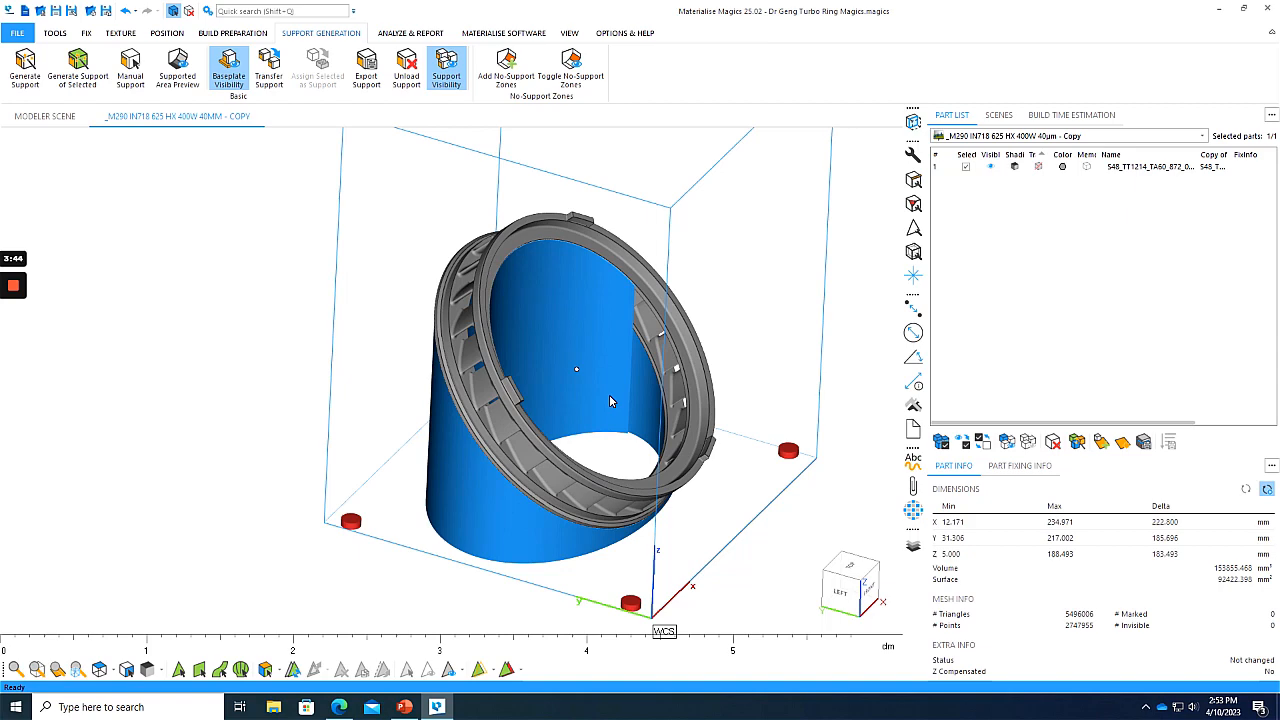
scroll(568, 310, up, 3)
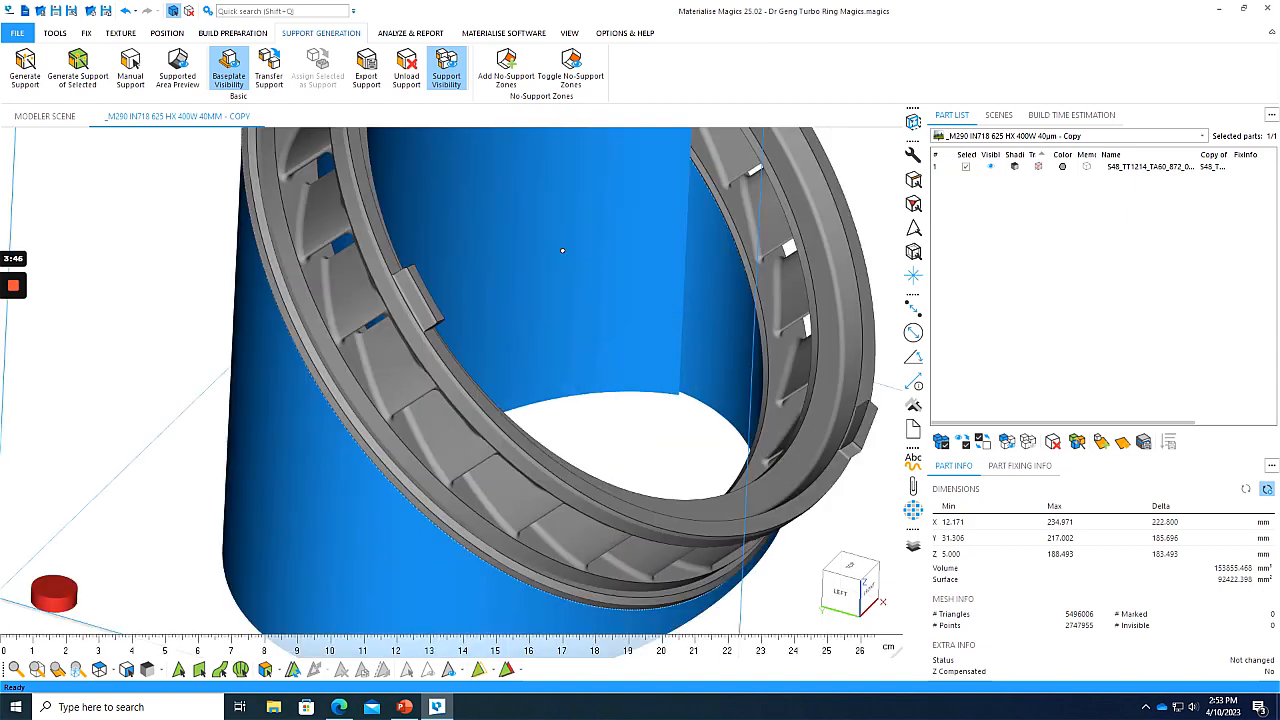
scroll(574, 367, down, 2)
right_drag(571, 354, 567, 337)
scroll(568, 336, down, 2)
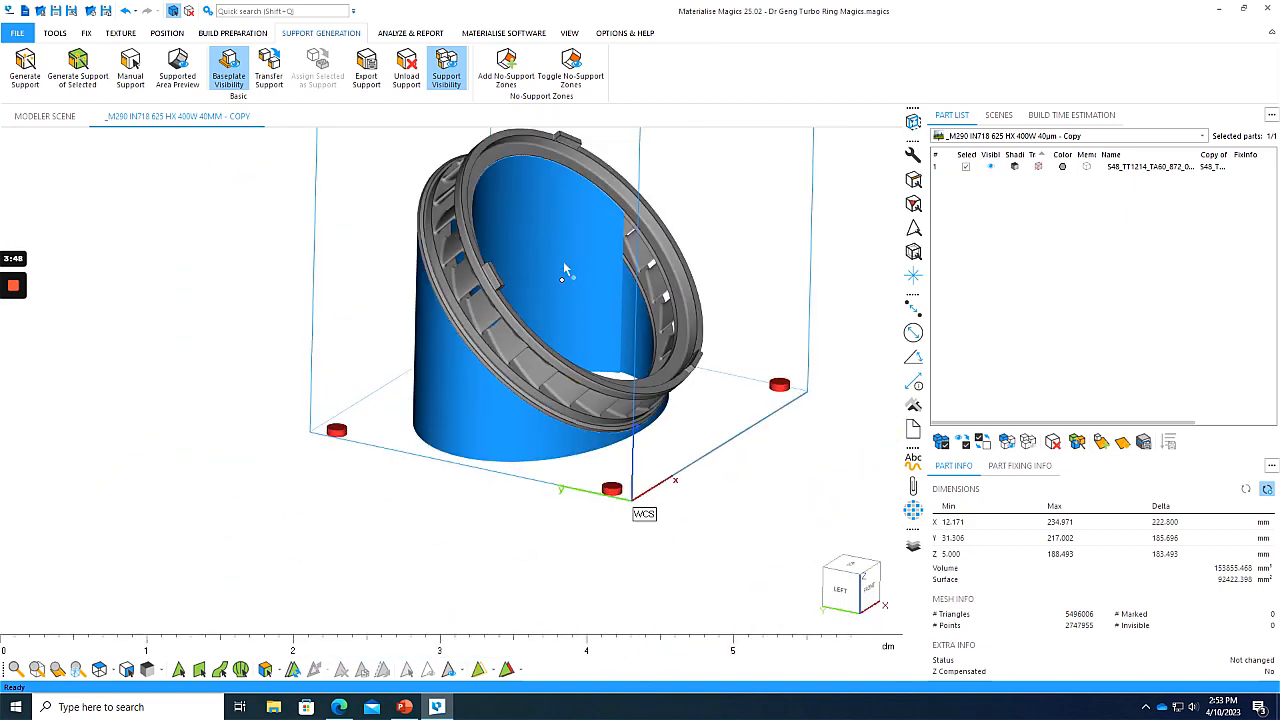
scroll(589, 186, up, 1)
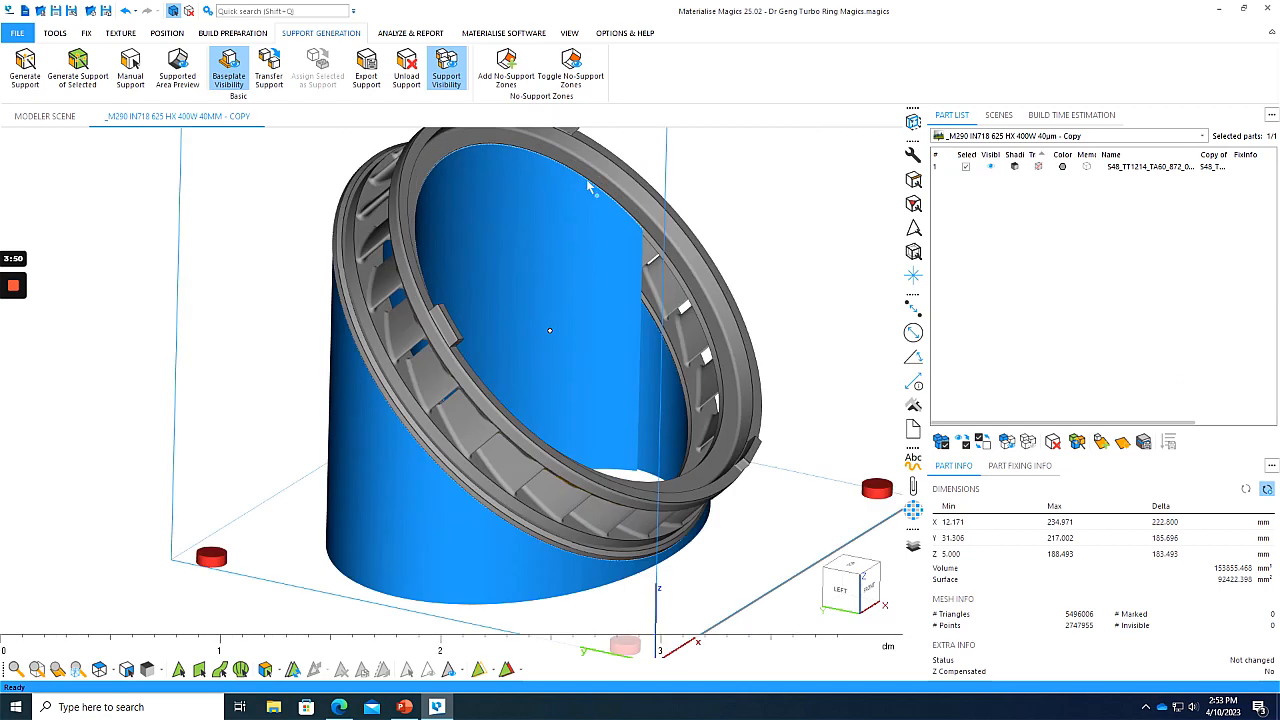